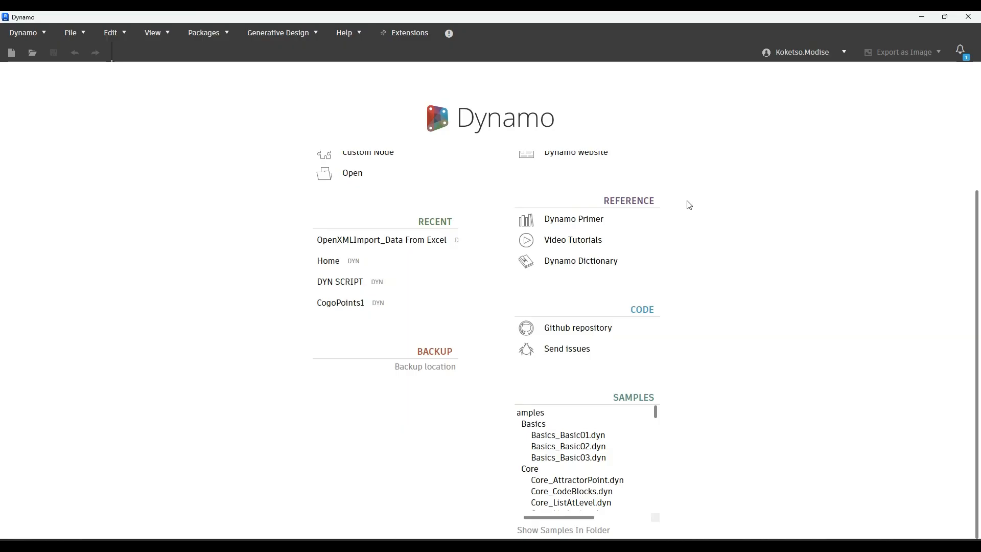
# Create a new blank workspace in Dynamo and set its run mode to Manual.
pyautogui.scroll(2, 706, 216)
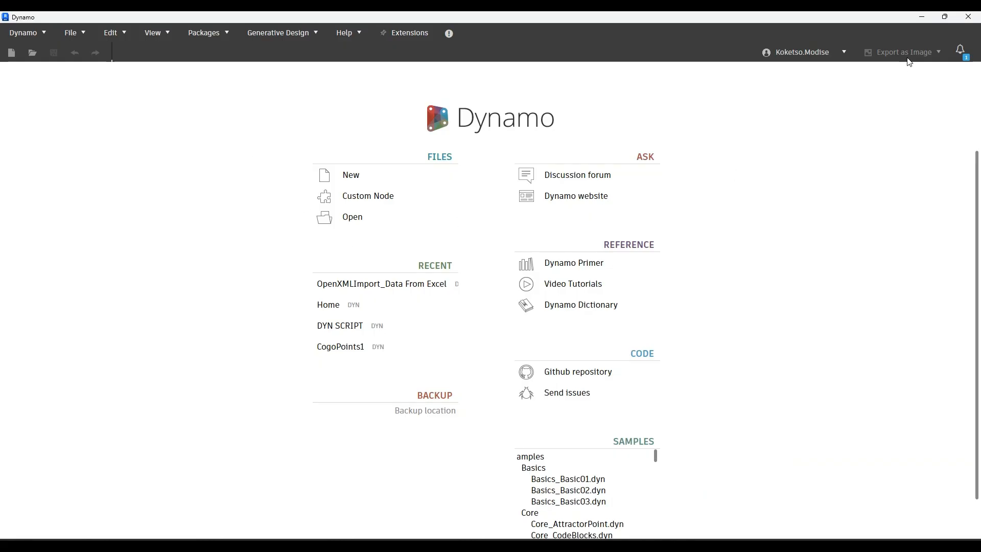
pyautogui.click(922, 17)
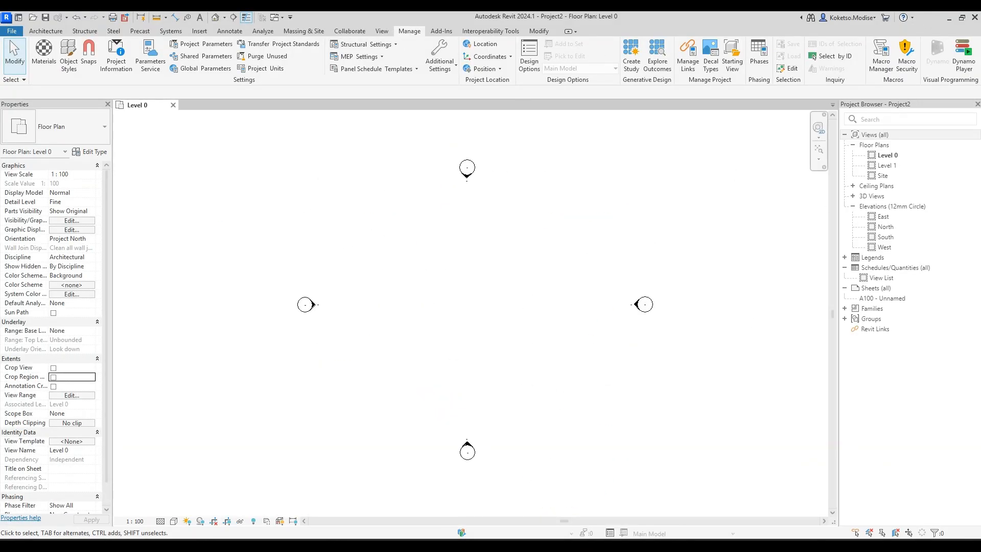
pyautogui.click(713, 502)
pyautogui.click(358, 172)
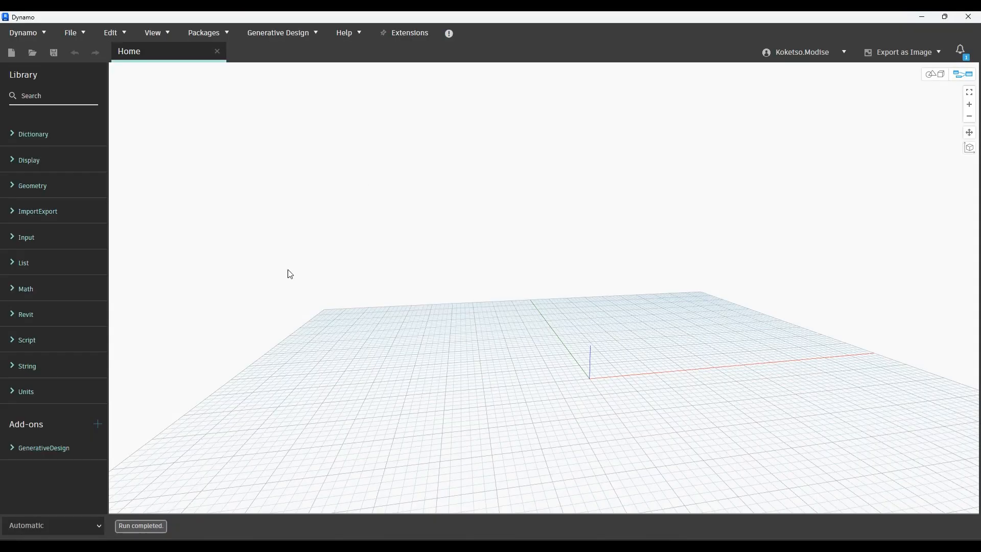
pyautogui.click(63, 524)
pyautogui.click(45, 471)
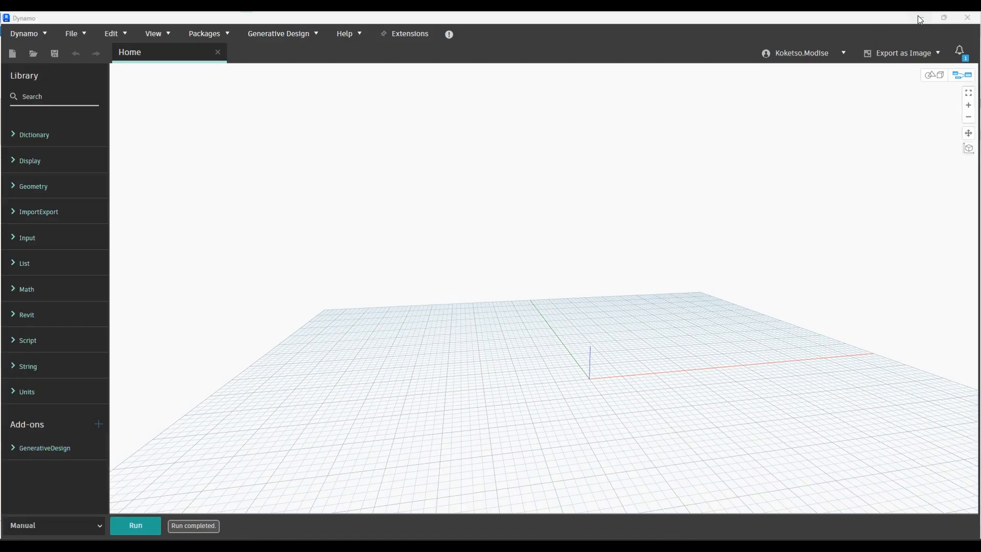
# Switch to Revit and load the VDCSPACE - ABUTMENT family from the Girder Bridge Model folder into the project.
pyautogui.click(922, 16)
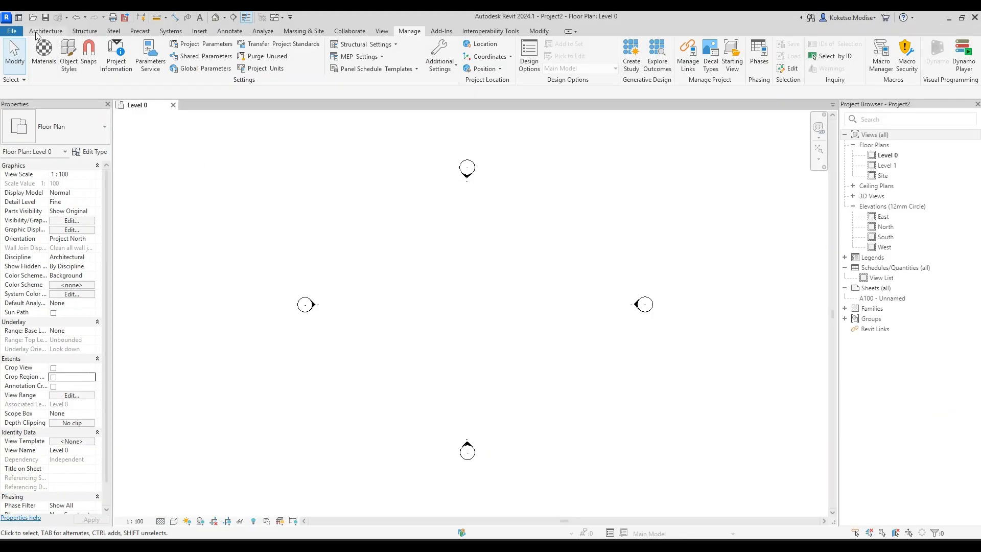
pyautogui.click(198, 31)
pyautogui.click(417, 68)
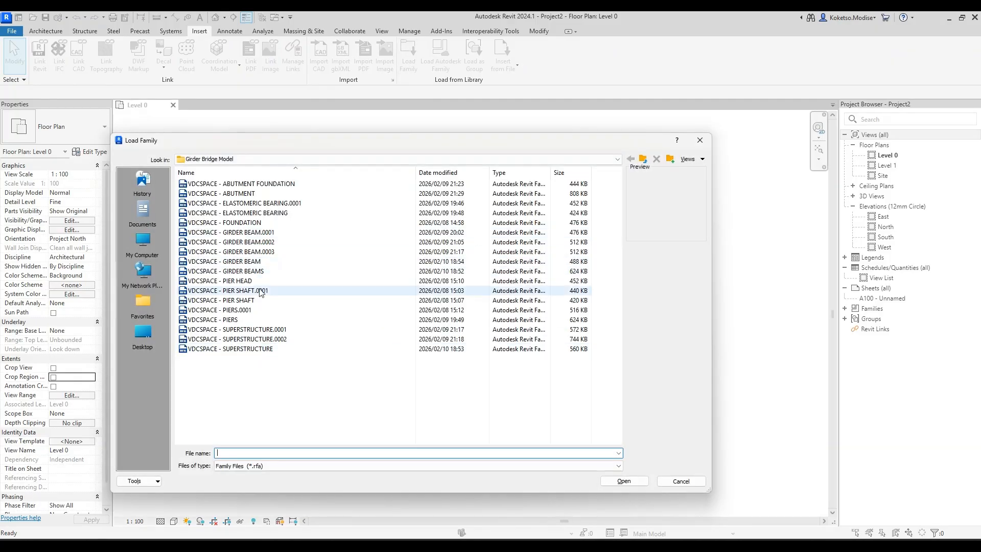
pyautogui.click(247, 194)
pyautogui.click(255, 184)
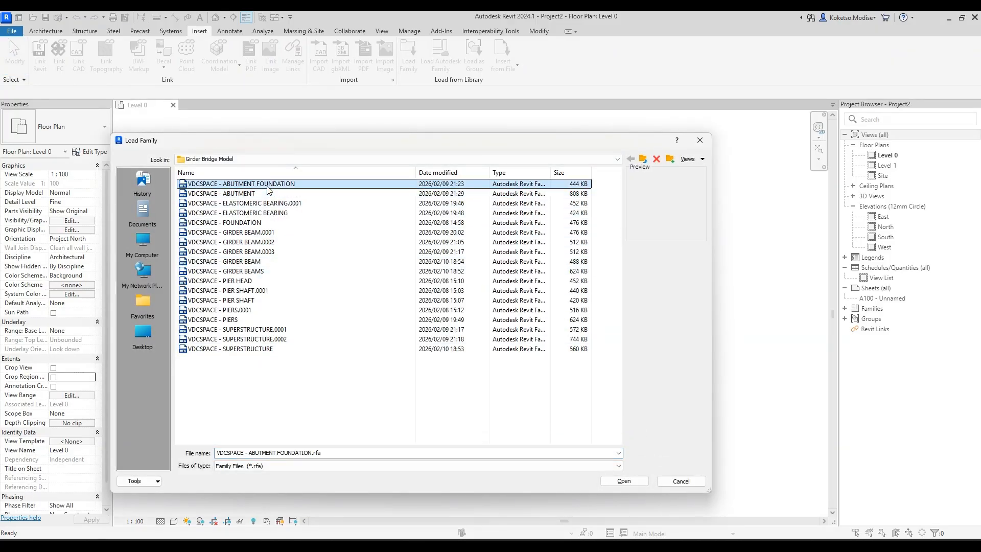
pyautogui.click(255, 194)
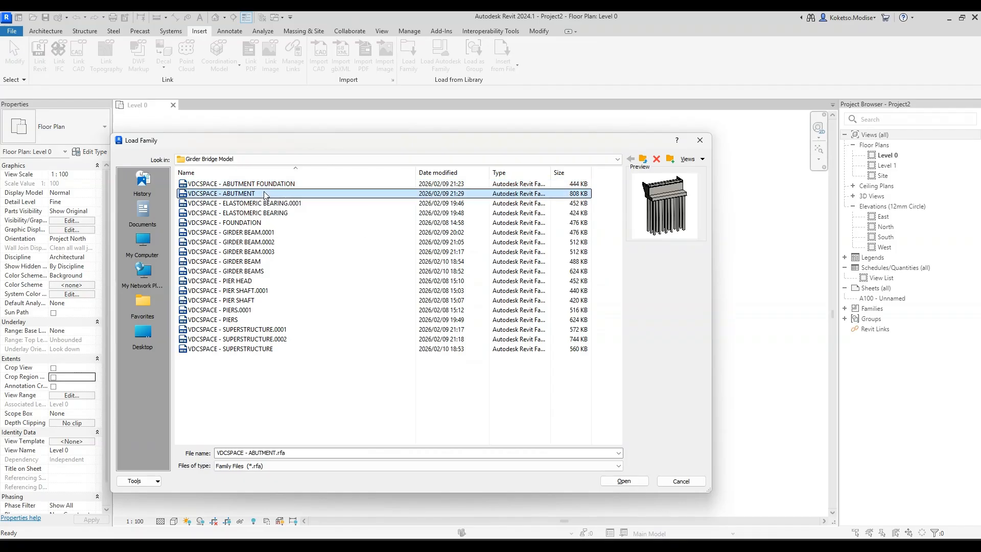
pyautogui.click(252, 184)
pyautogui.click(276, 202)
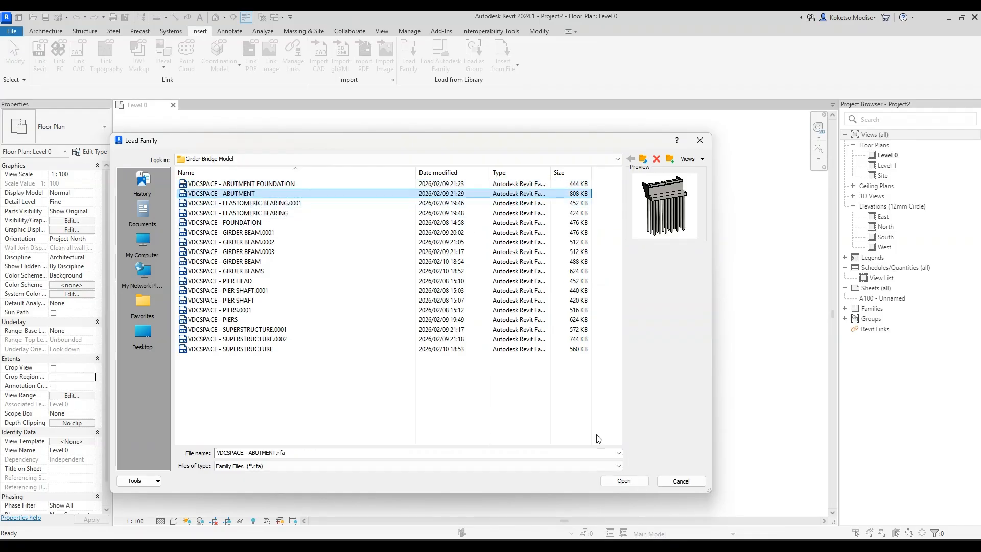
pyautogui.click(624, 481)
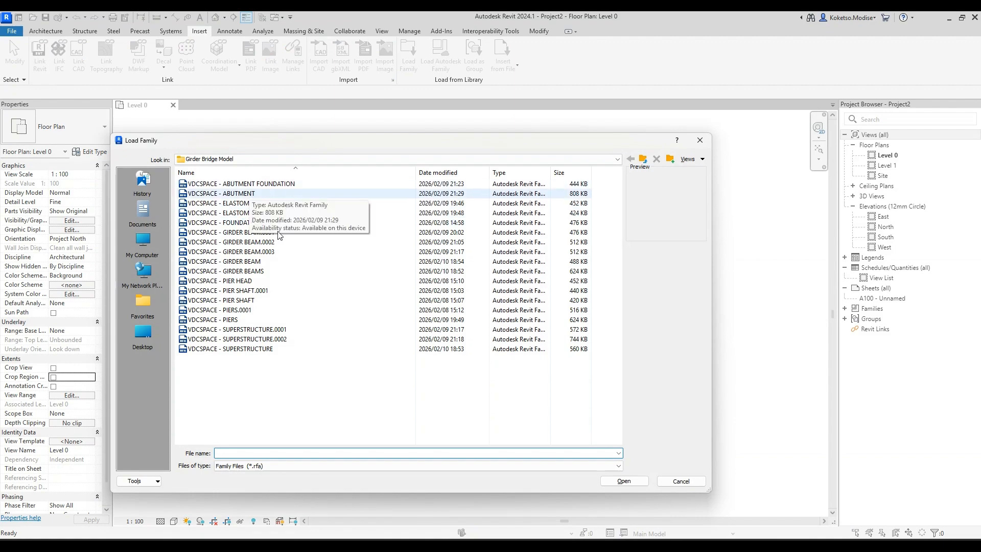
# Load the VDCSPACE - FOUNDATION and VDCSPACE - PIERS families into the project.
pyautogui.click(230, 223)
pyautogui.click(624, 481)
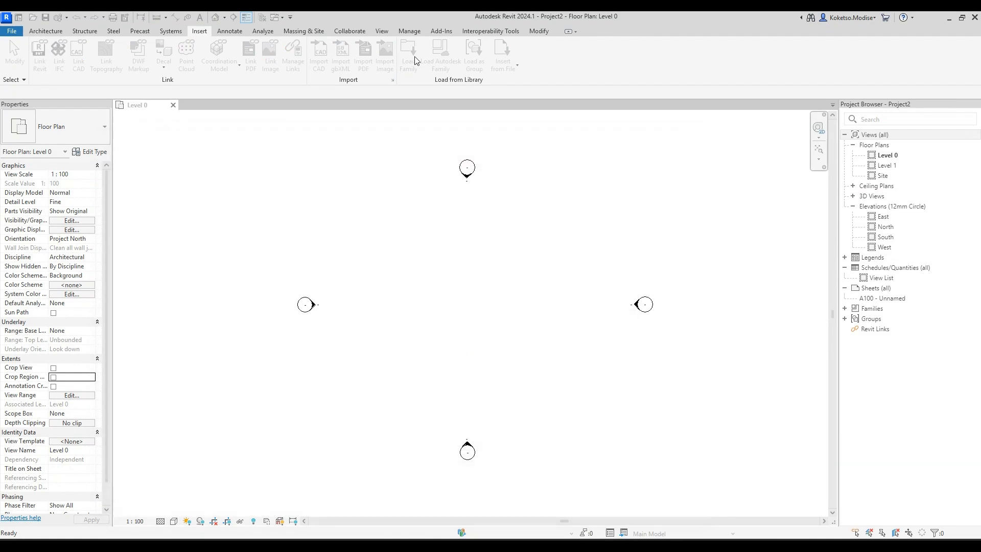
pyautogui.click(409, 57)
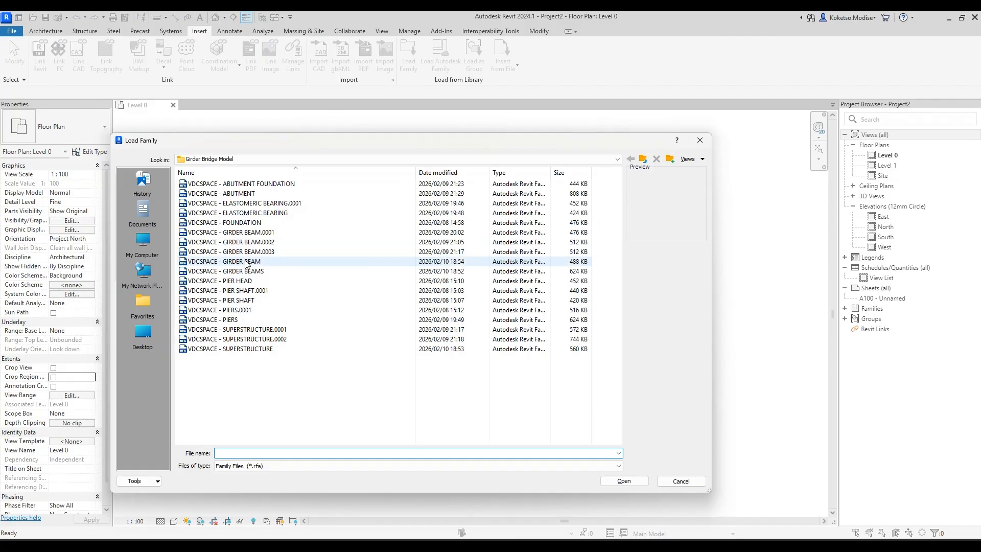
pyautogui.click(265, 319)
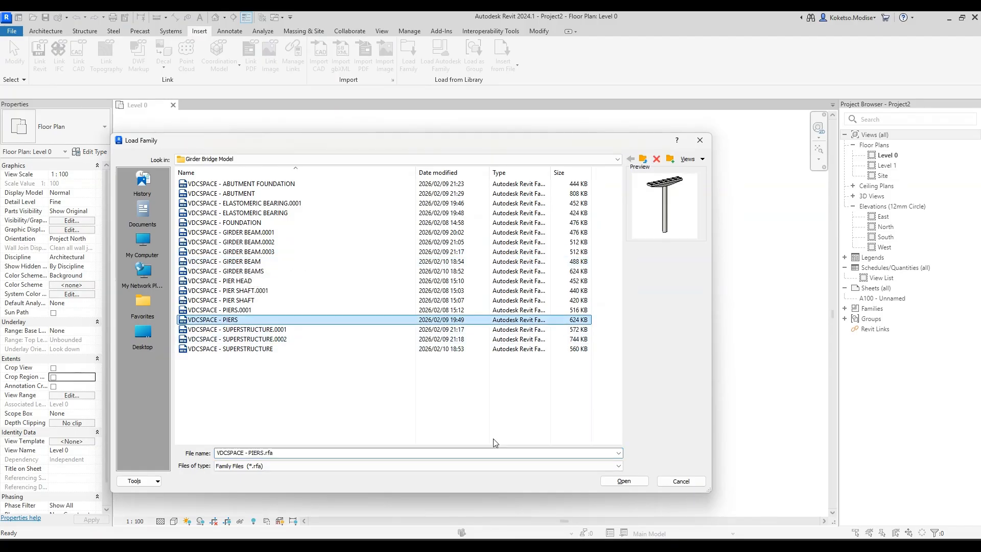
pyautogui.click(623, 481)
# Load the VDCSPACE - SUPERSTRUCTURE and VDCSPACE - GIRDER BEAM families into the project.
pyautogui.click(409, 56)
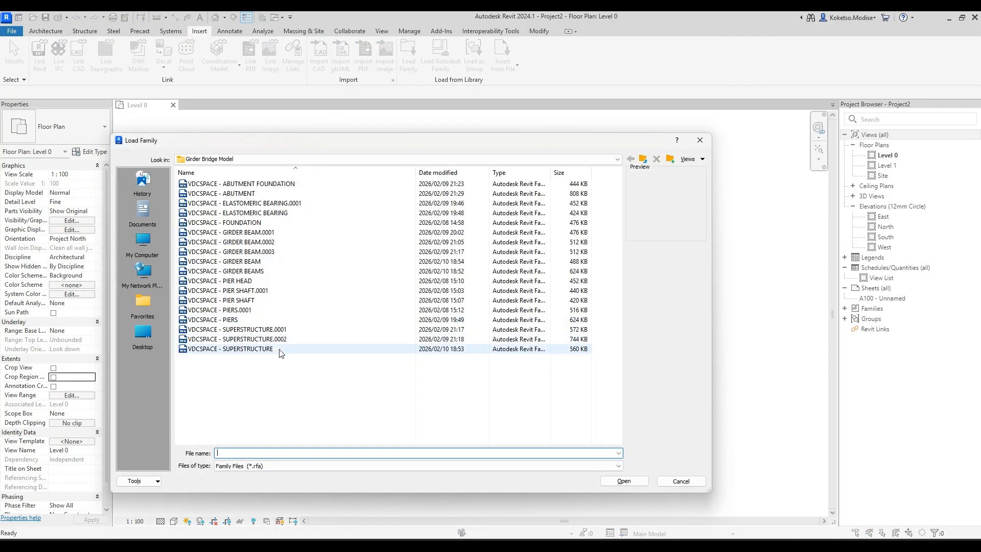
pyautogui.click(263, 349)
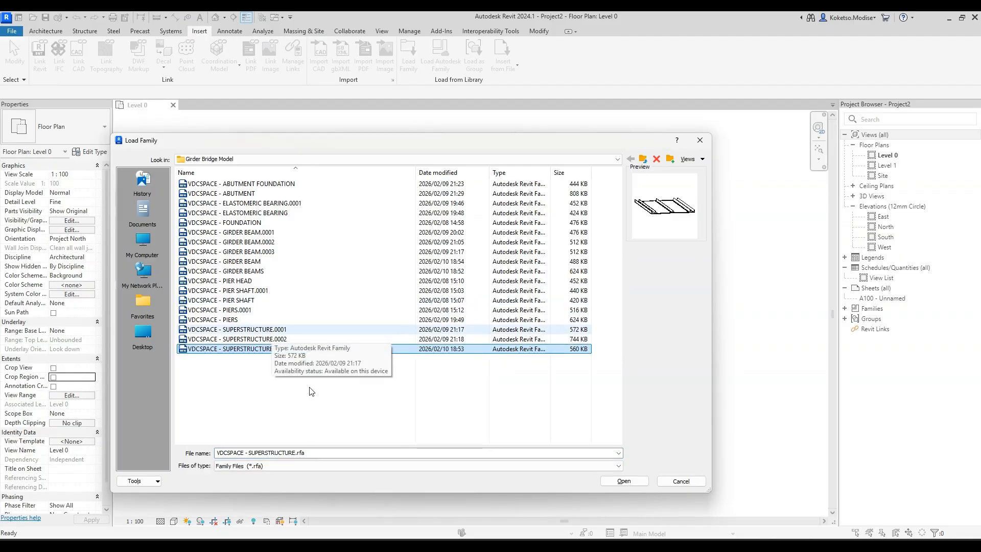
pyautogui.click(626, 481)
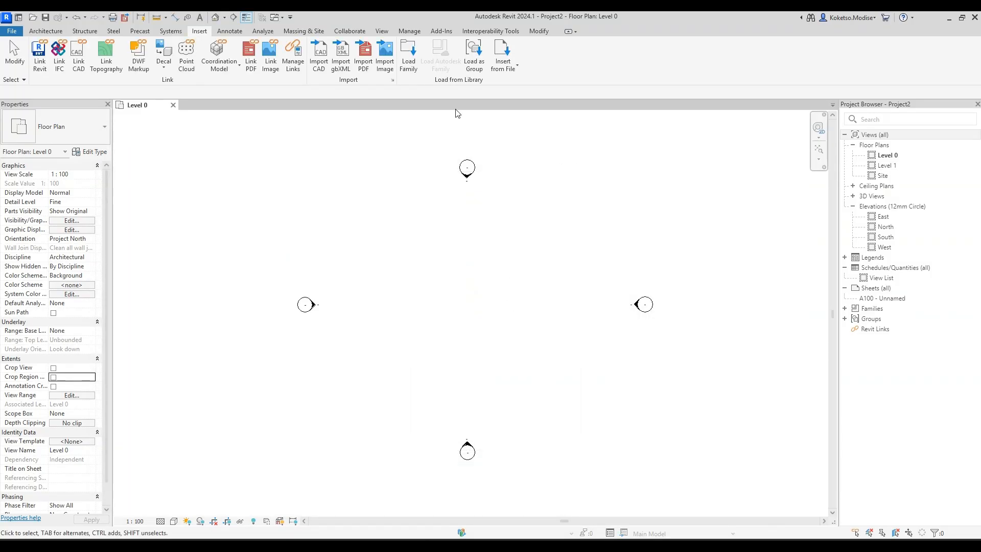
pyautogui.click(413, 51)
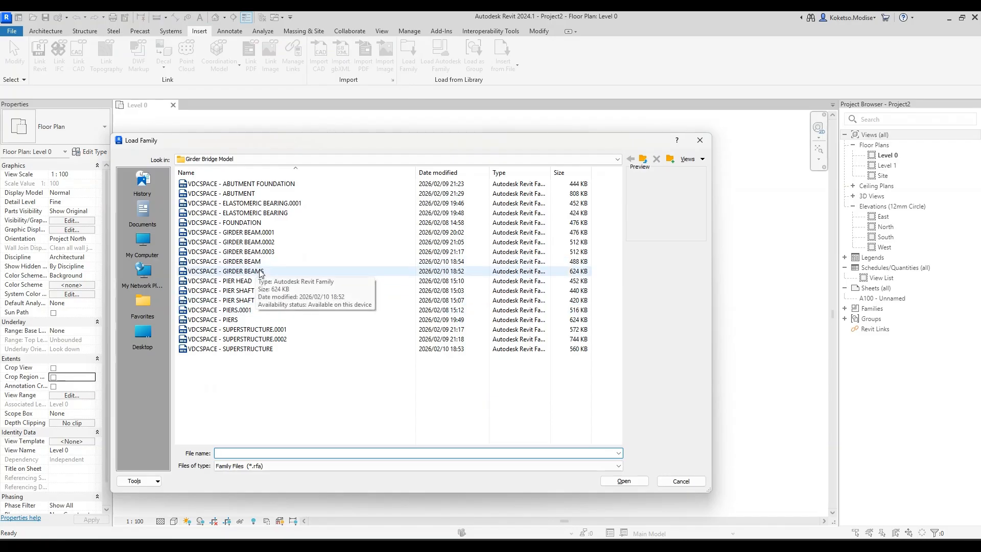
pyautogui.click(245, 262)
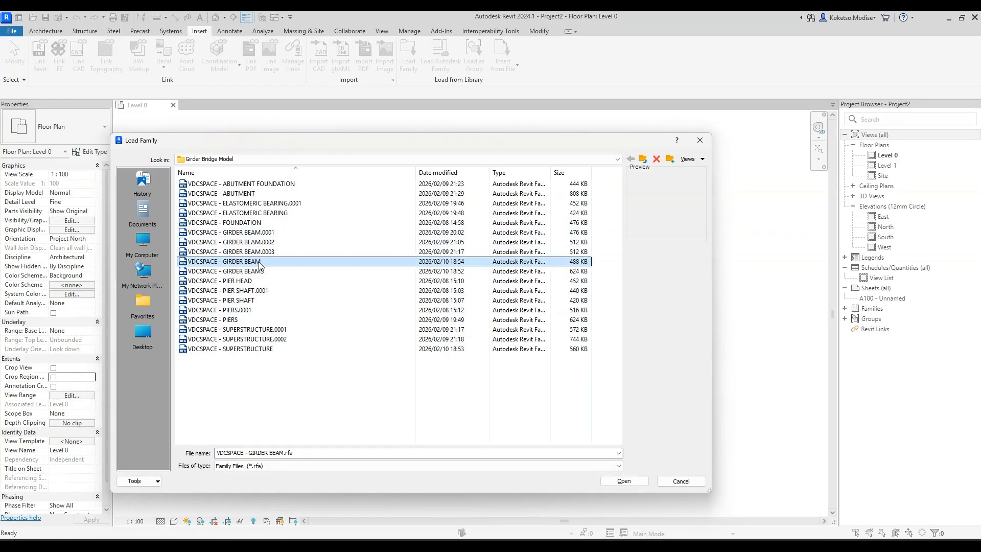
pyautogui.click(615, 482)
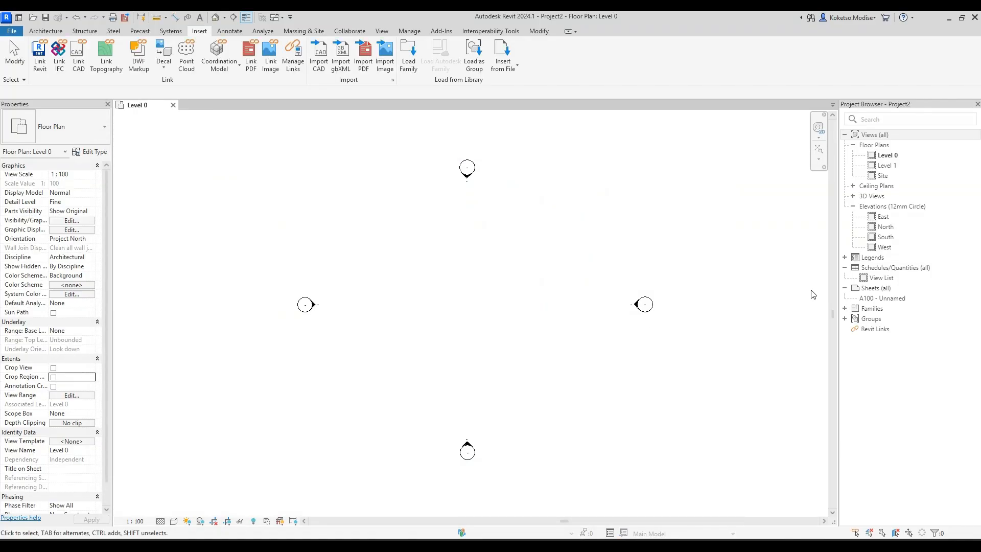
# Open the VDCSPACE - GIRDER BEAM family, listed among the project's Structural Framing families, for editing.
pyautogui.doubleClick(854, 308)
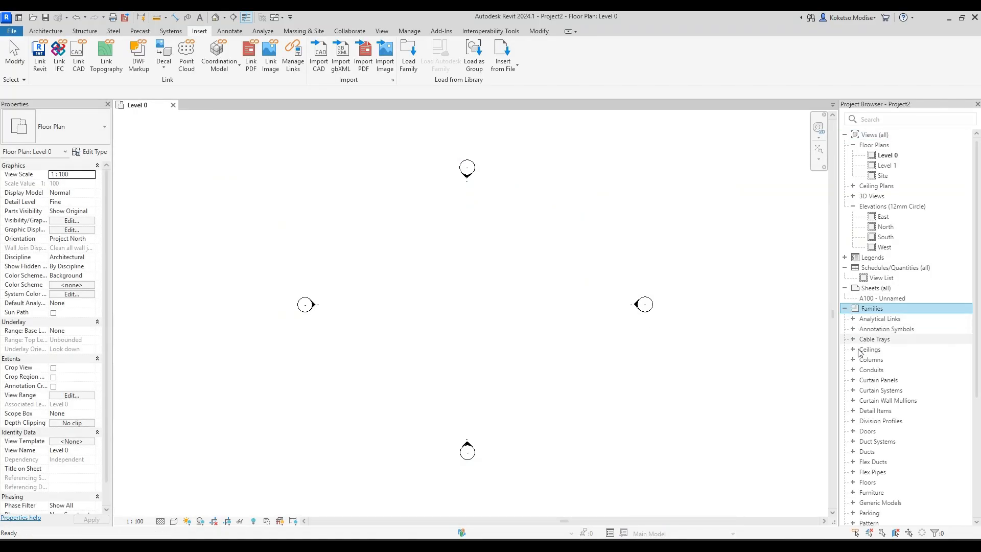
pyautogui.scroll(-5, 863, 357)
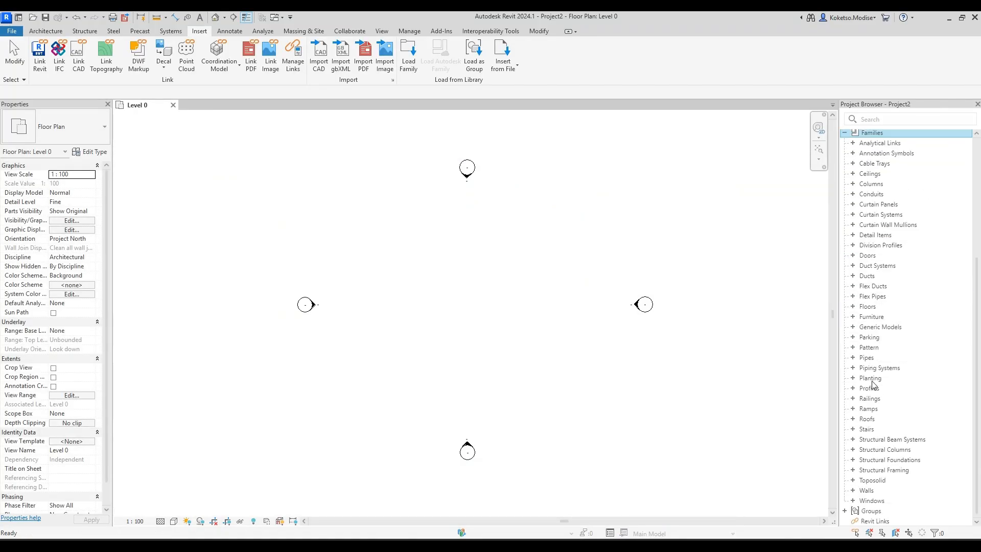
pyautogui.click(853, 470)
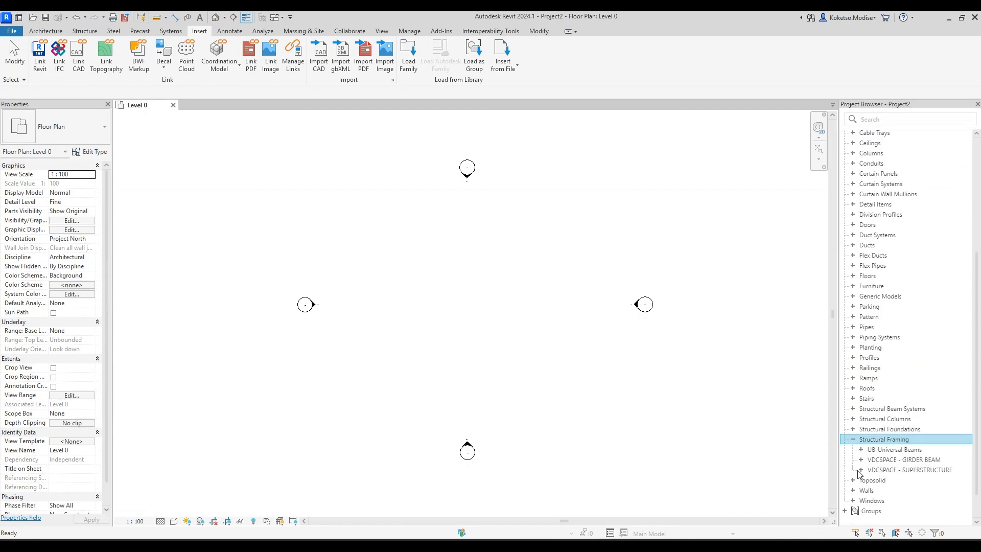
pyautogui.rightClick(890, 462)
pyautogui.press('Escape')
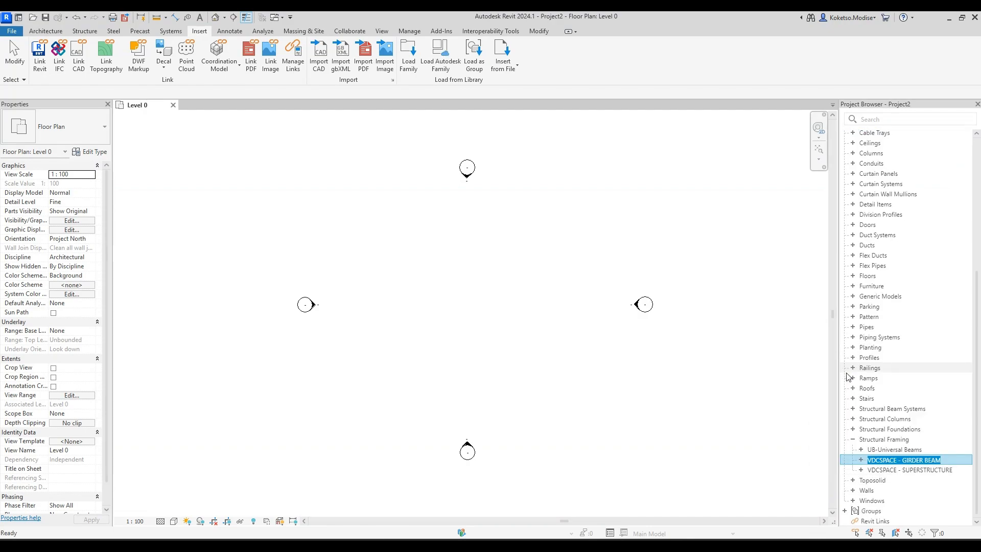
pyautogui.rightClick(892, 460)
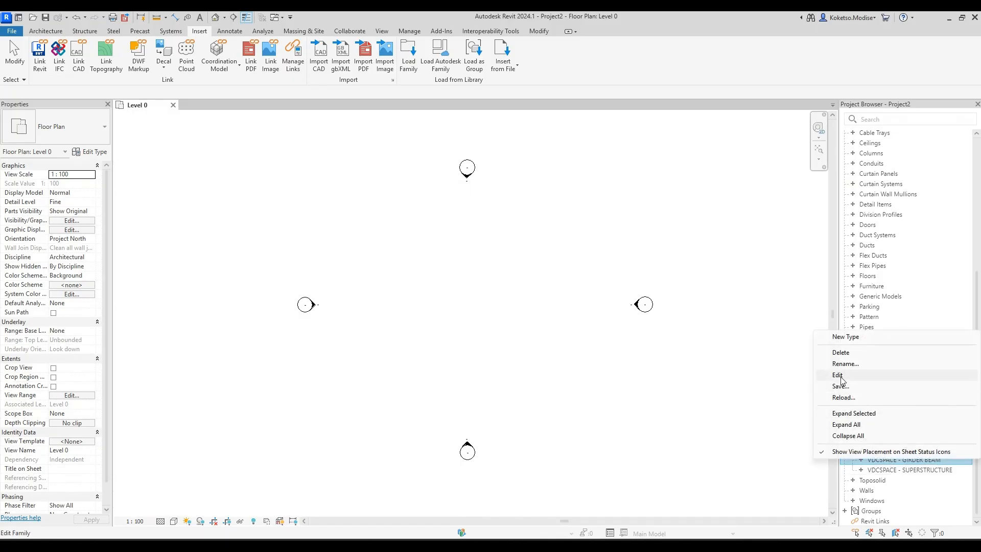
pyautogui.press('Escape')
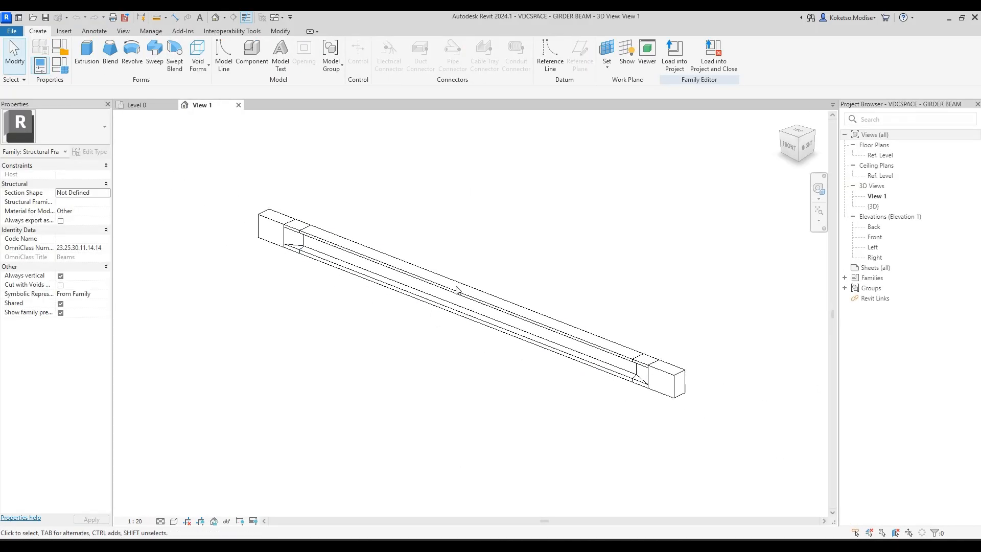
# Set the girder beam's 3D view to Fine detail level with a shaded visual style.
pyautogui.click(161, 521)
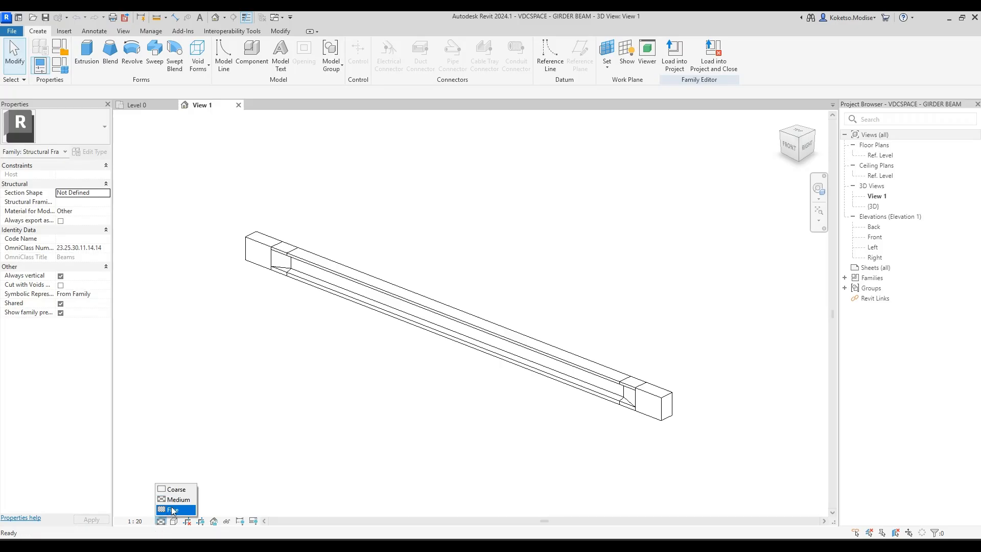
pyautogui.click(177, 507)
pyautogui.moveTo(427, 268); pyautogui.dragTo(455, 276, button='middle')
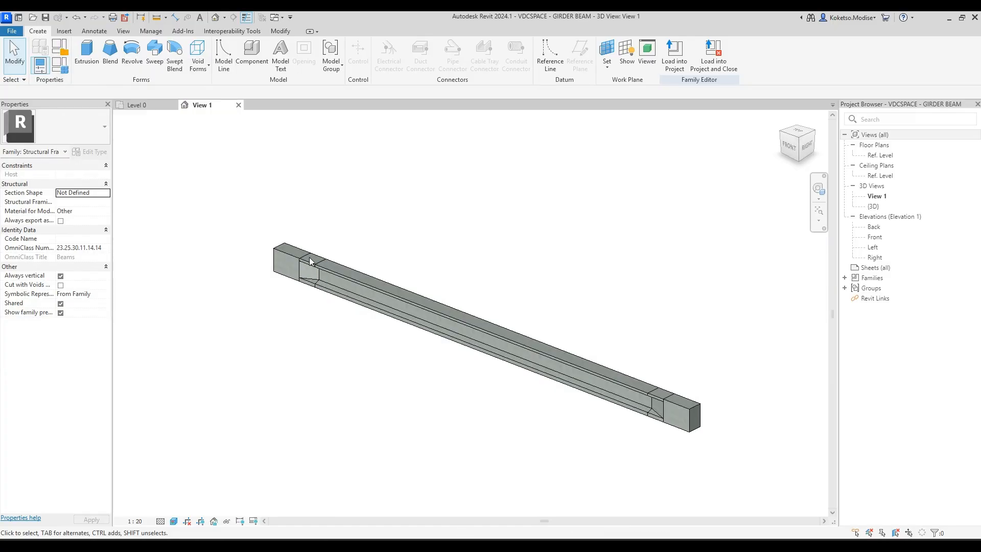
pyautogui.scroll(-2, 310, 261)
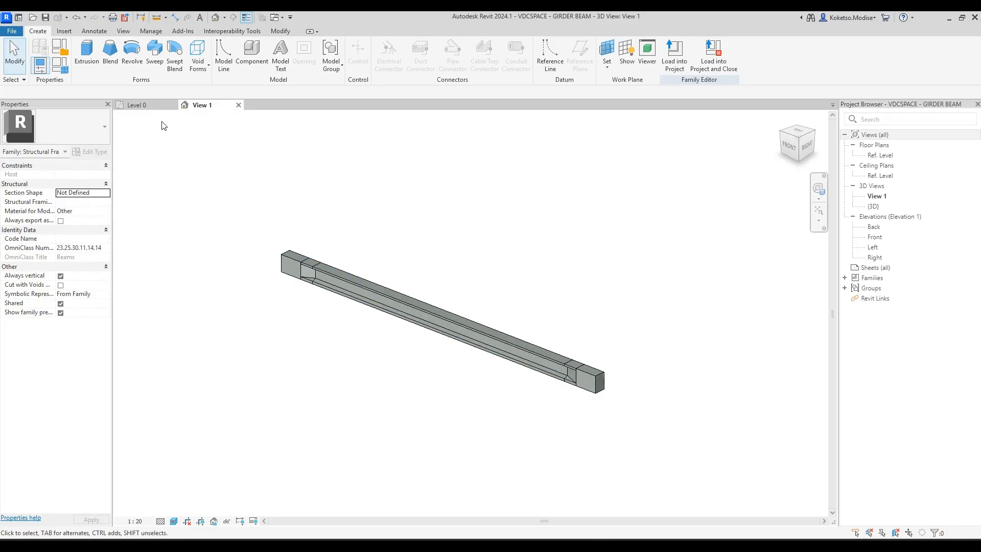
# Return to the project's Level 0 plan and open the VDCSPACE - SUPERSTRUCTURE structural framing family for editing.
pyautogui.click(155, 109)
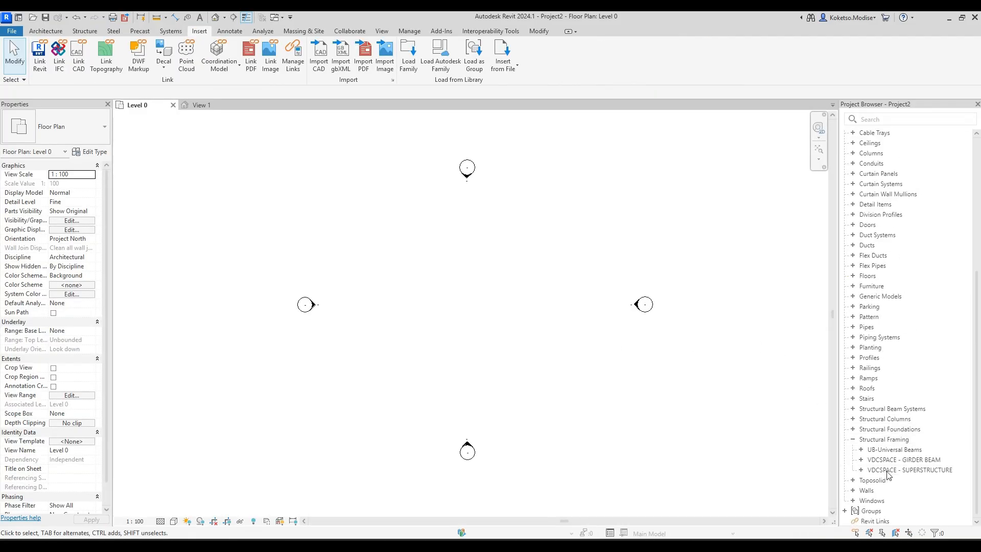
pyautogui.rightClick(889, 474)
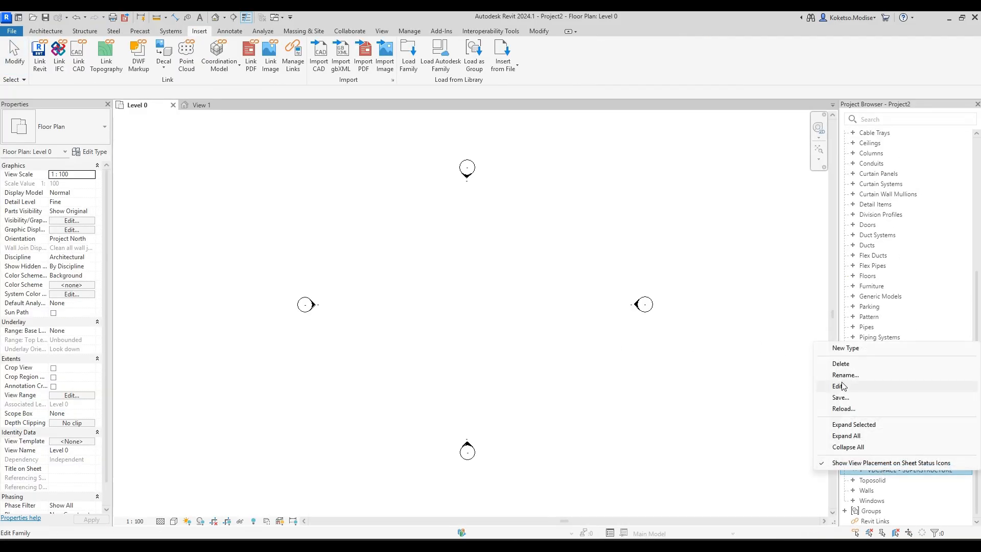
pyautogui.click(840, 386)
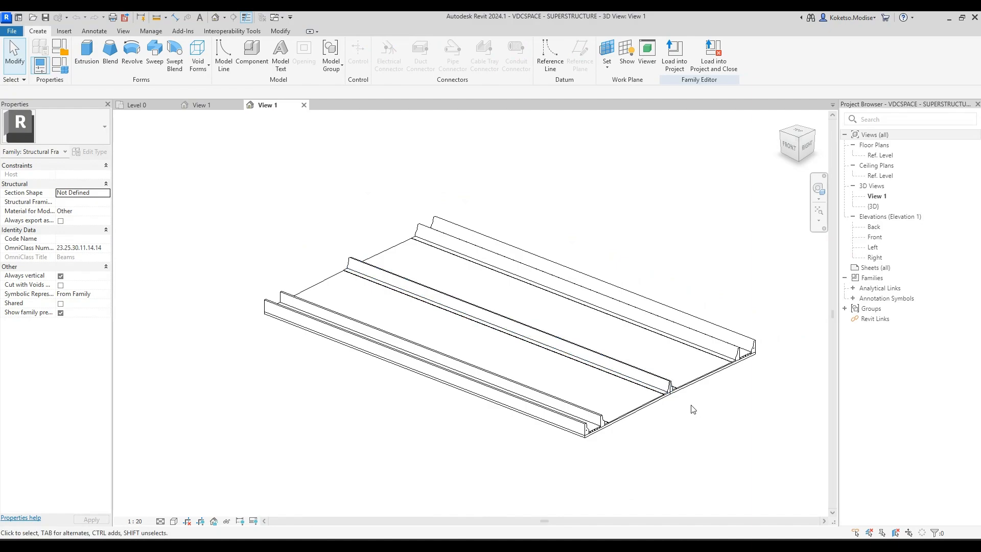
pyautogui.moveTo(691, 378); pyautogui.dragTo(651, 347, button='middle')
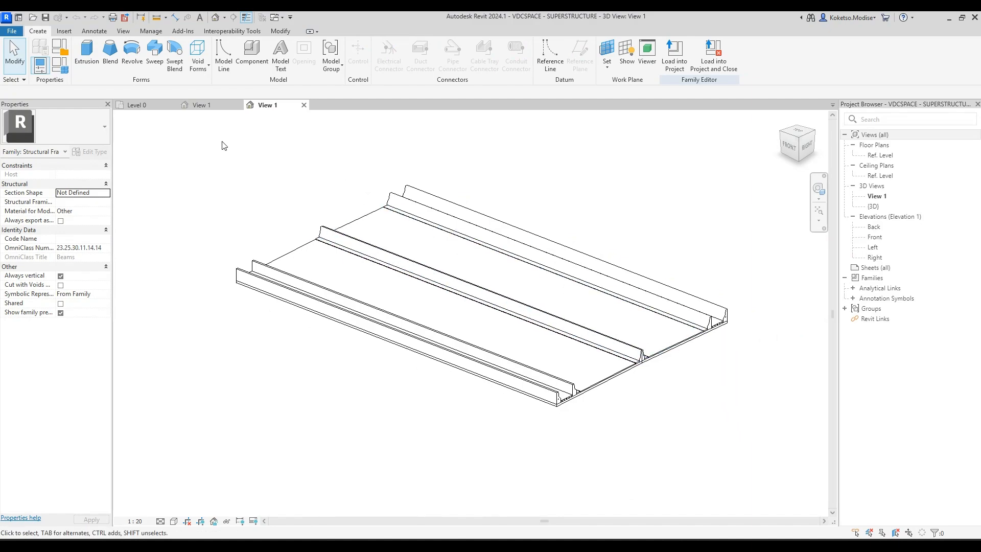
# Create a new family from the Metric Generic Model template.
pyautogui.click(201, 105)
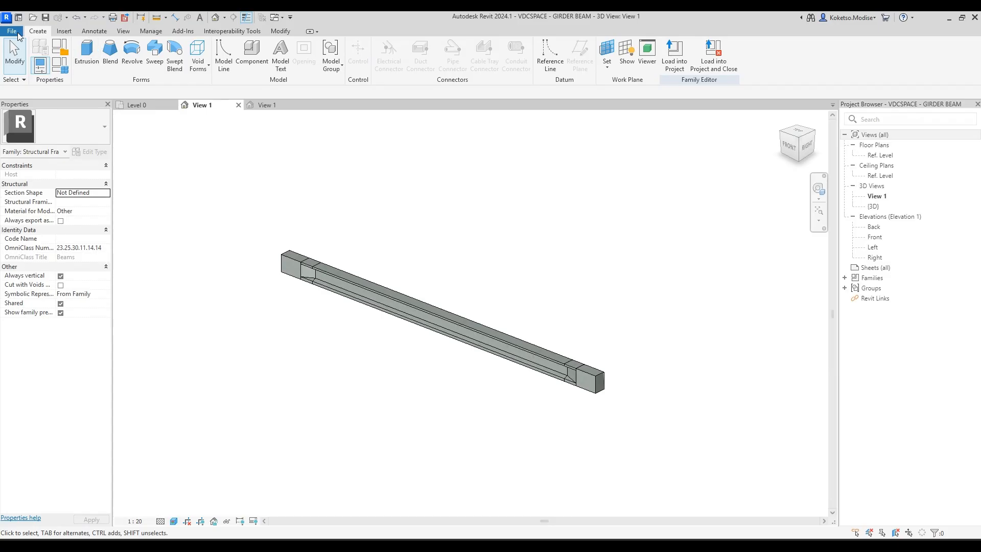
pyautogui.click(12, 31)
pyautogui.moveTo(63, 71)
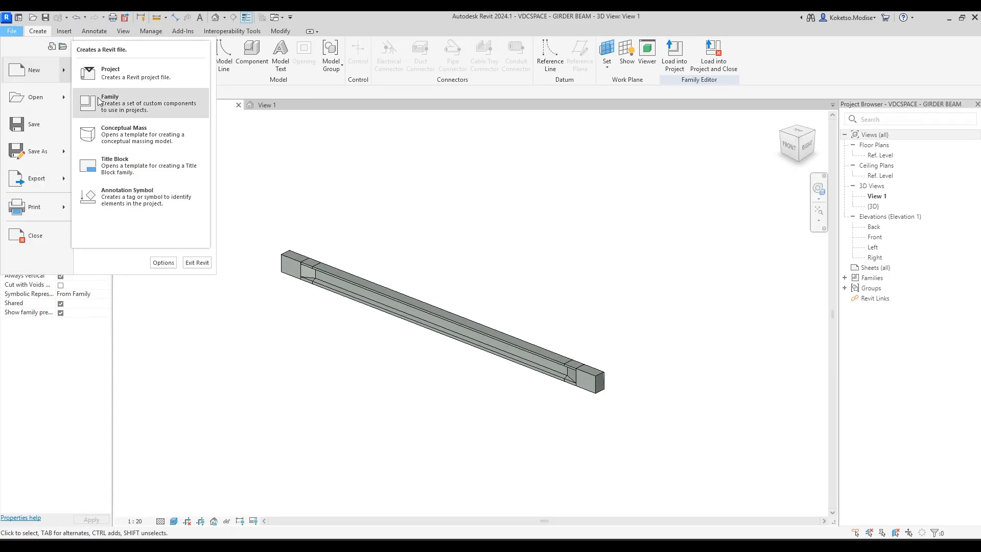
pyautogui.click(105, 99)
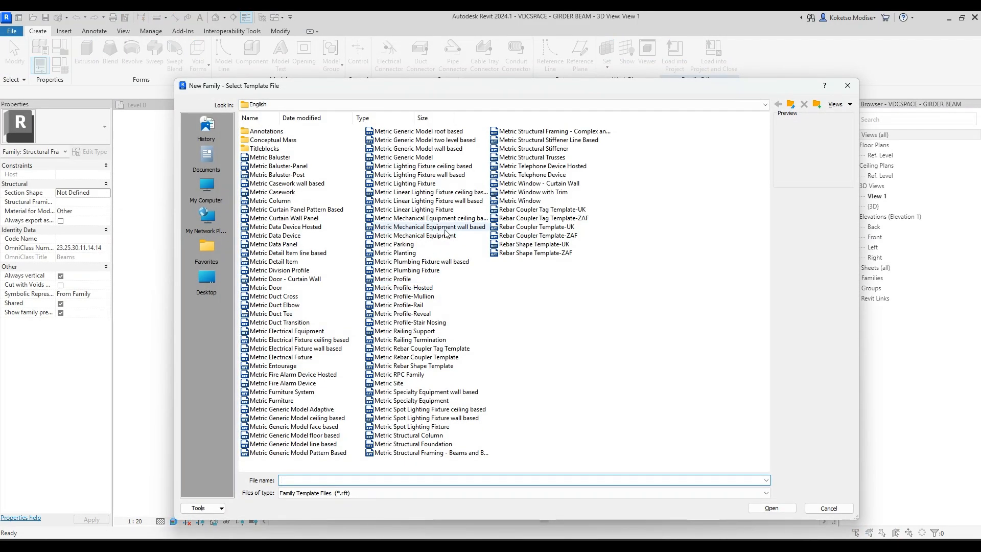
pyautogui.click(411, 158)
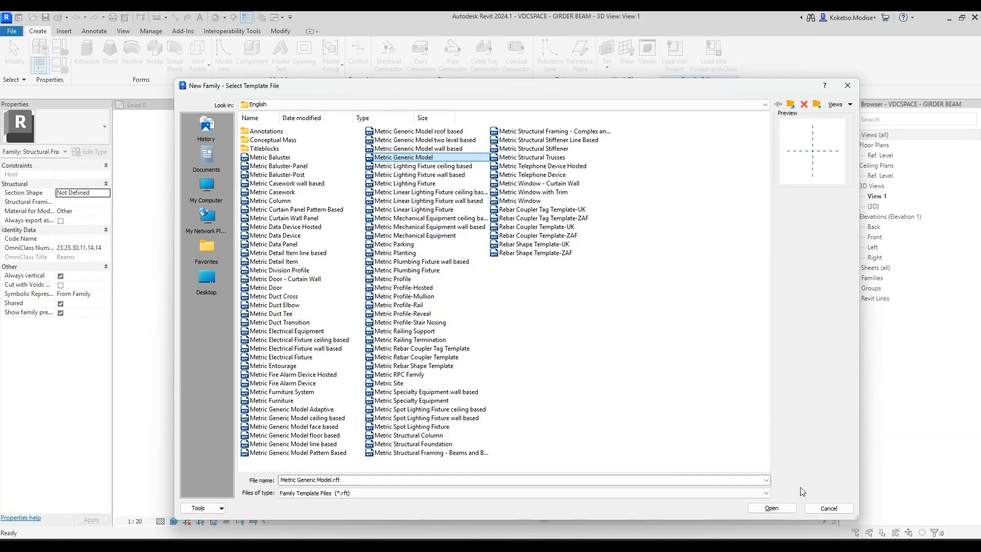
pyautogui.click(773, 508)
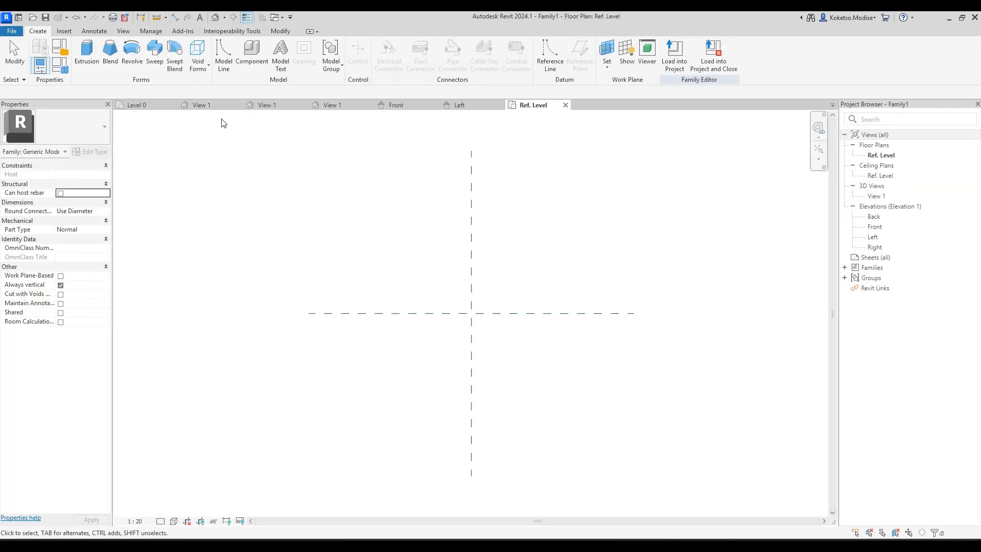
# Copy all the girder beam geometry from its family's 3D view and paste it aligned to the new family's Ref. Level view.
pyautogui.click(207, 104)
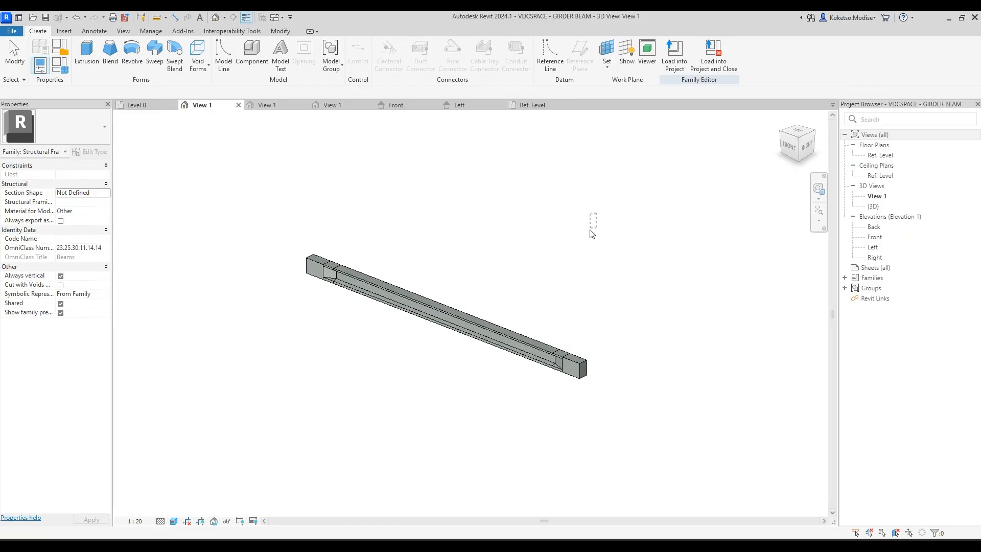
pyautogui.moveTo(592, 234); pyautogui.dragTo(239, 439)
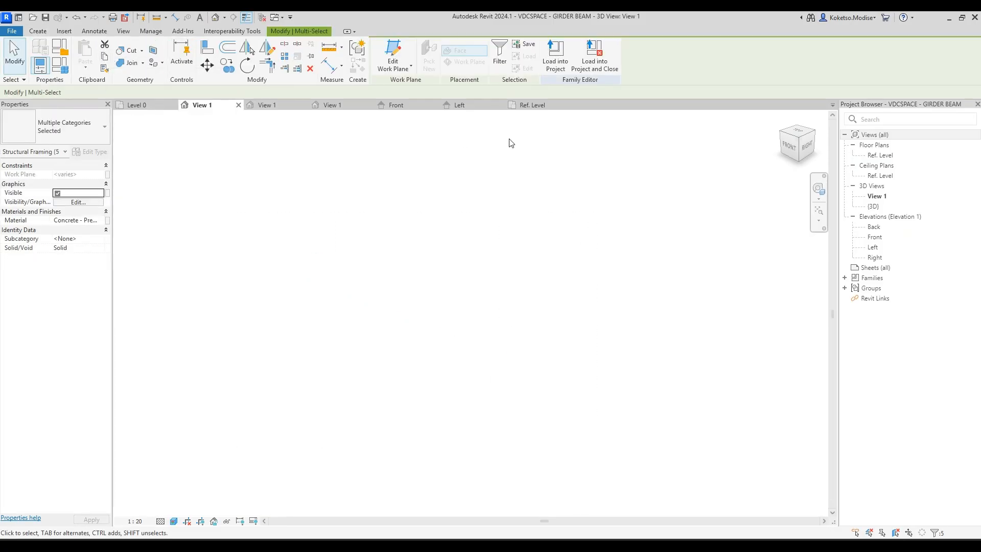
pyautogui.click(533, 105)
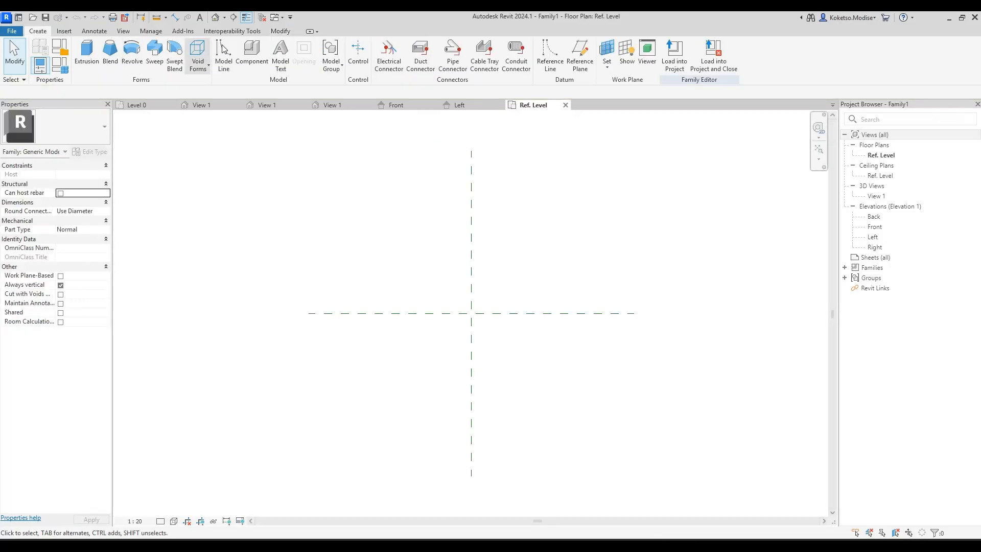
pyautogui.click(280, 31)
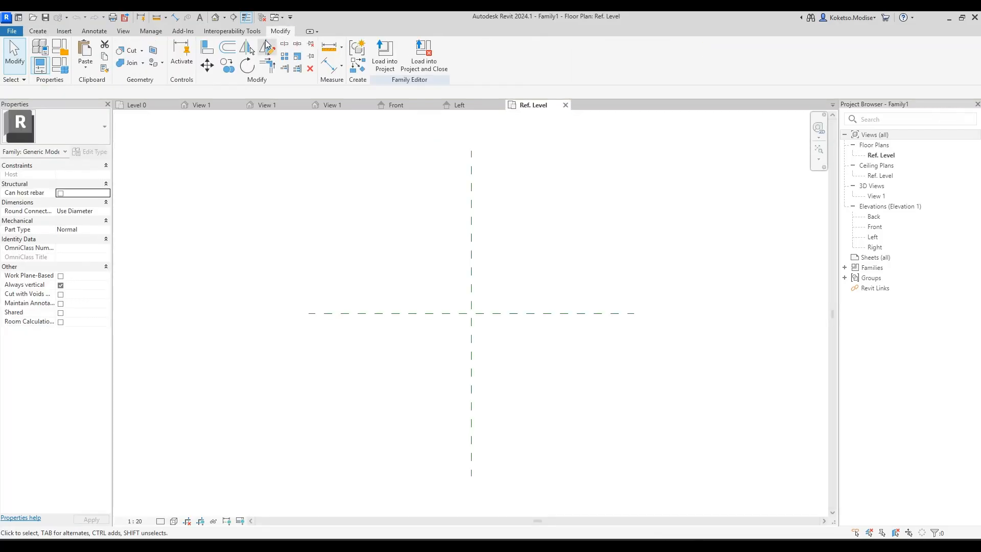
pyautogui.click(91, 72)
pyautogui.click(85, 147)
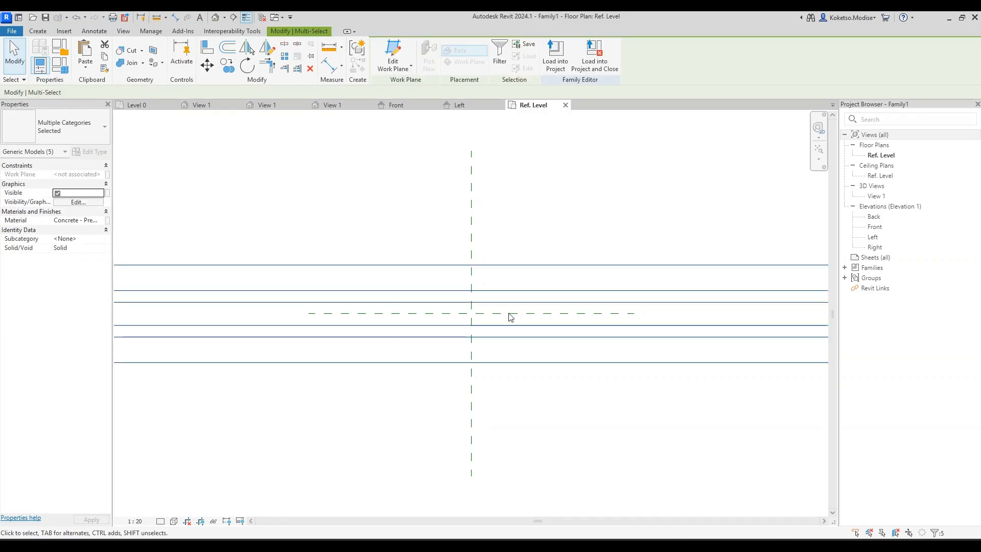
pyautogui.scroll(-3, 511, 317)
pyautogui.click(631, 247)
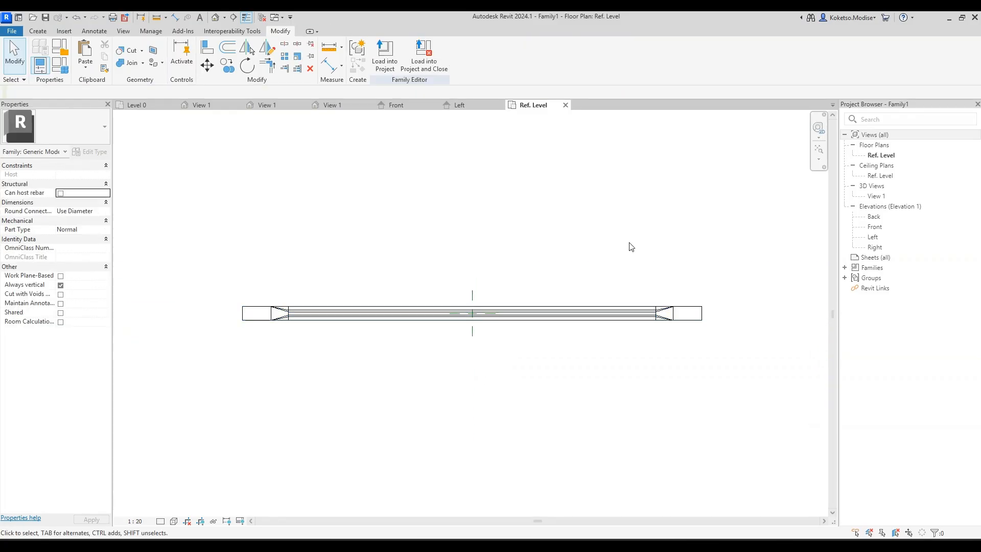
# Add an aligned dimension across the pasted beam's overall length, from end face to end face.
pyautogui.click(175, 17)
pyautogui.scroll(6, 484, 271)
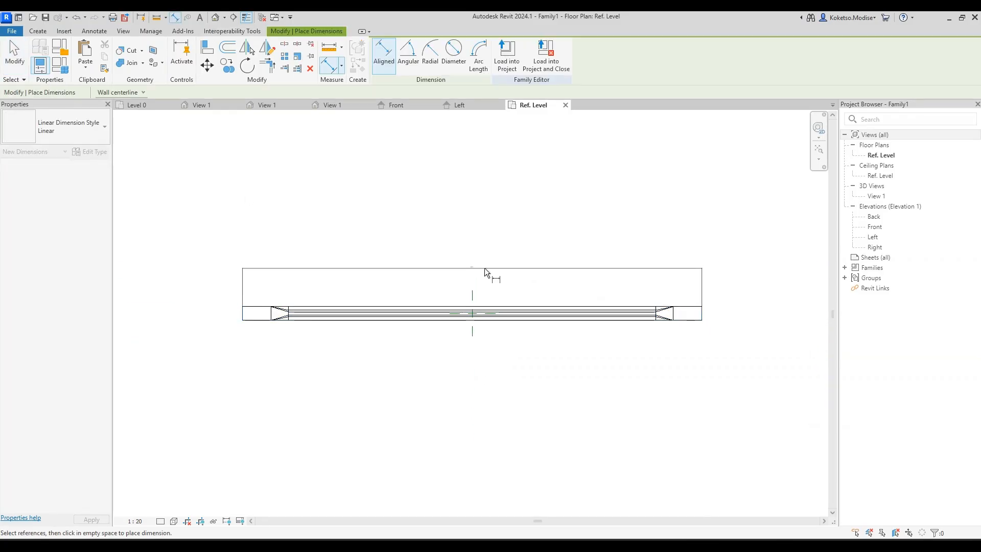
pyautogui.scroll(-3, 457, 289)
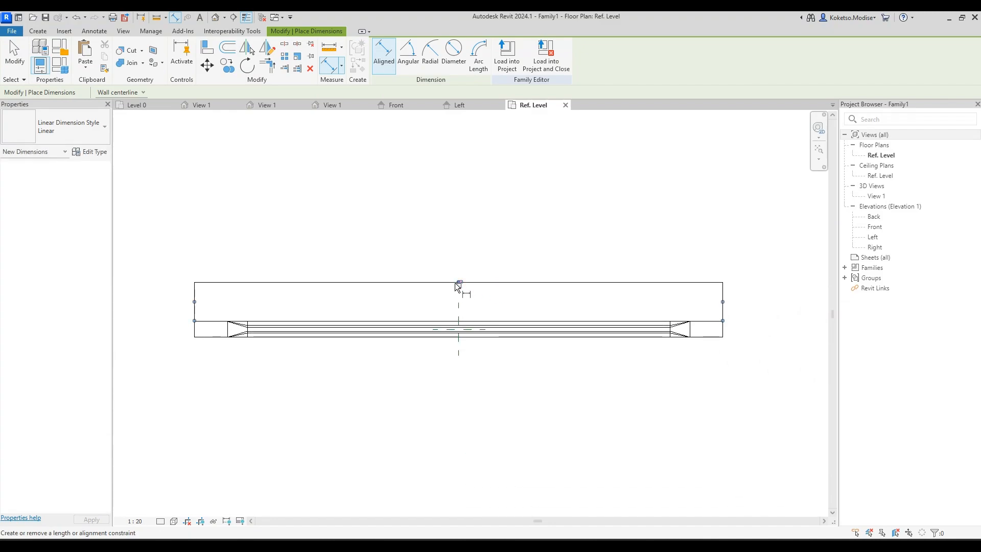
pyautogui.press('Escape')
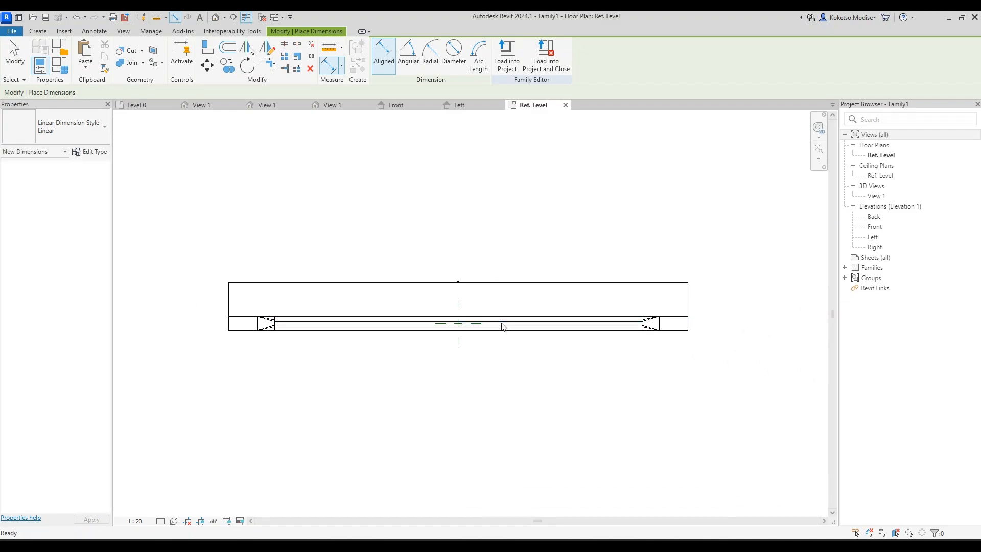
# Try to set the pasted beam's overall length to 36000 through its end extrusion.
pyautogui.click(498, 324)
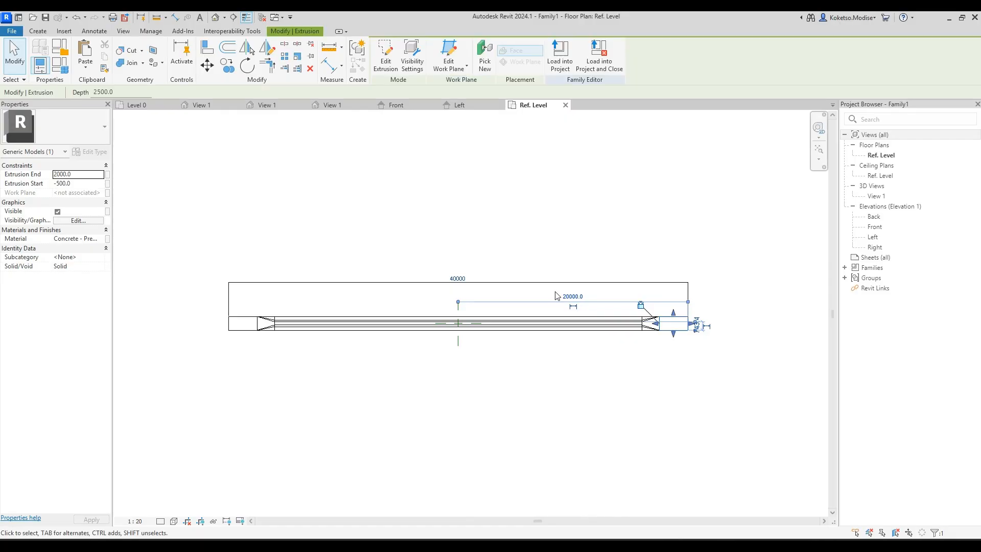
pyautogui.click(462, 279)
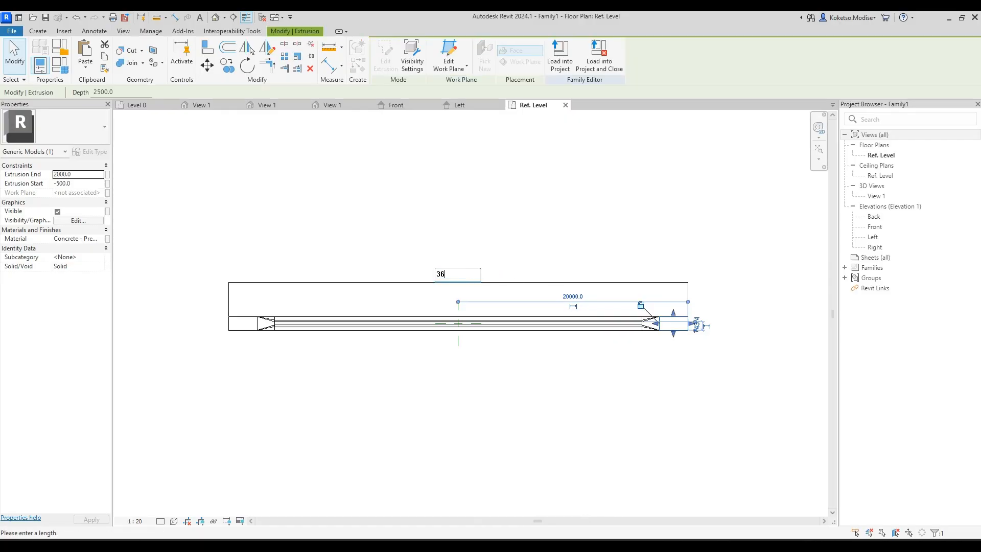
pyautogui.press('Return')
pyautogui.press('Escape')
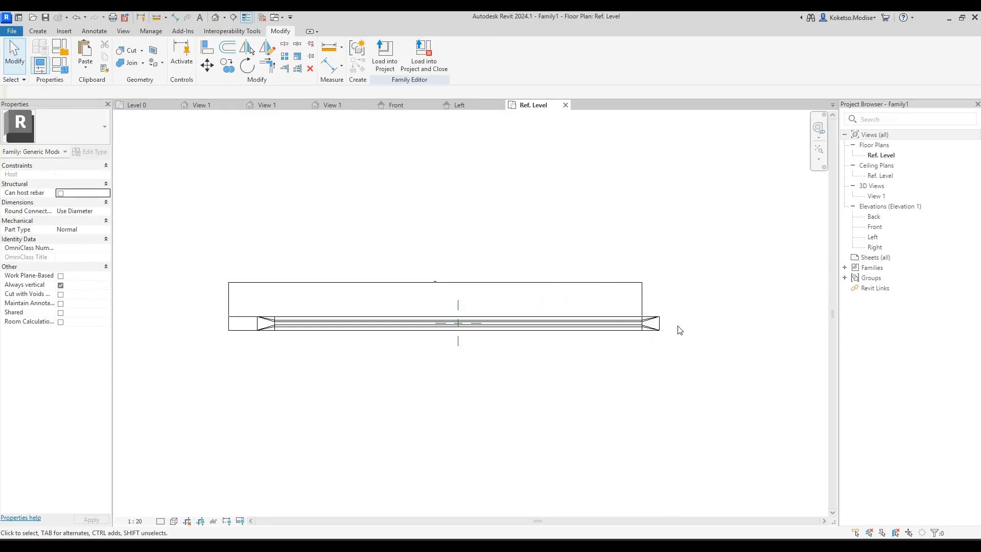
# Check the beam's altered end block, then undo the length change, the dimension and the paste in the new family.
pyautogui.scroll(2, 635, 315)
pyautogui.click(648, 321)
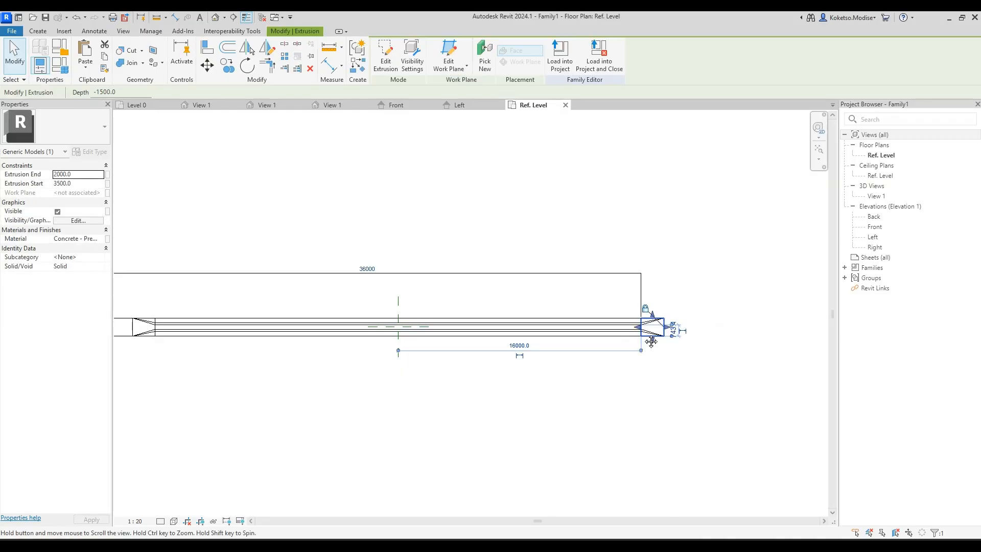
pyautogui.moveTo(648, 328); pyautogui.dragTo(690, 332, button='middle')
pyautogui.click(739, 359)
pyautogui.scroll(-1, 739, 359)
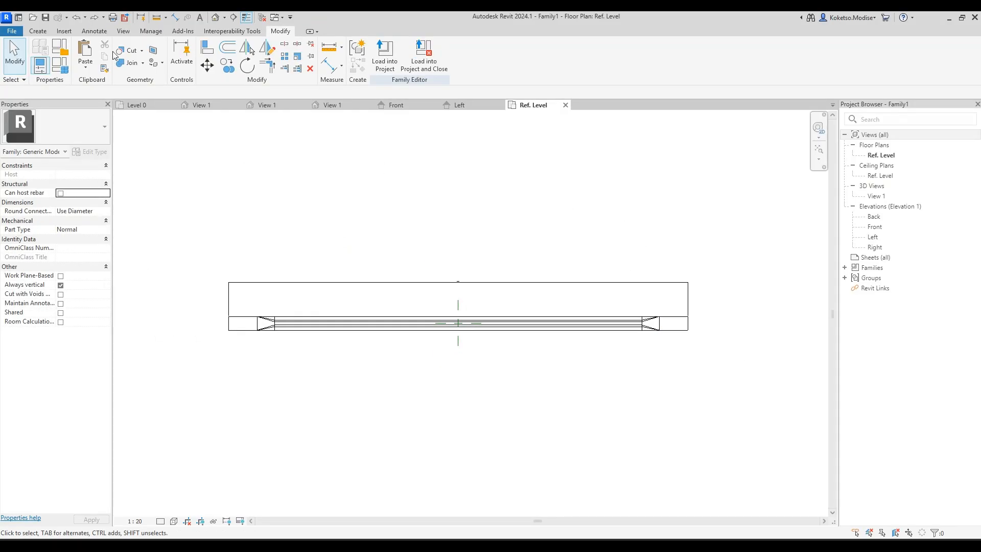
pyautogui.click(86, 17)
pyautogui.click(91, 49)
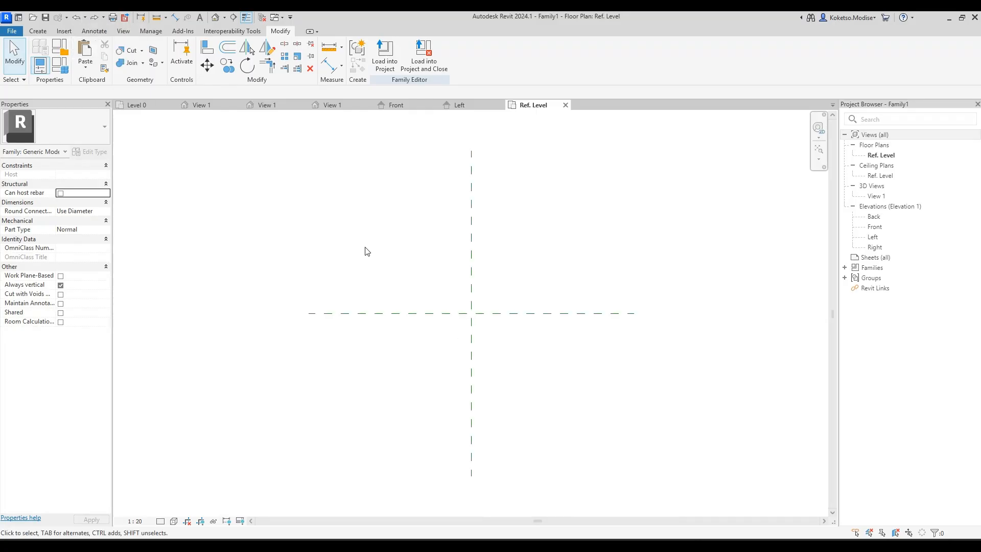
# Set the Length dimension to 36000 in the VDCSPACE - GIRDER BEAM family's Ref. Level plan.
pyautogui.click(201, 105)
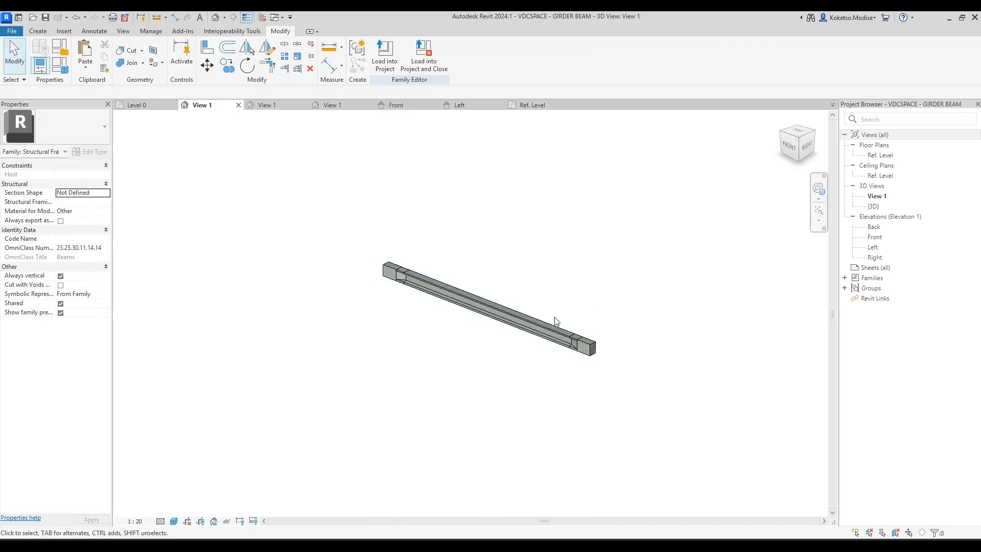
pyautogui.doubleClick(880, 155)
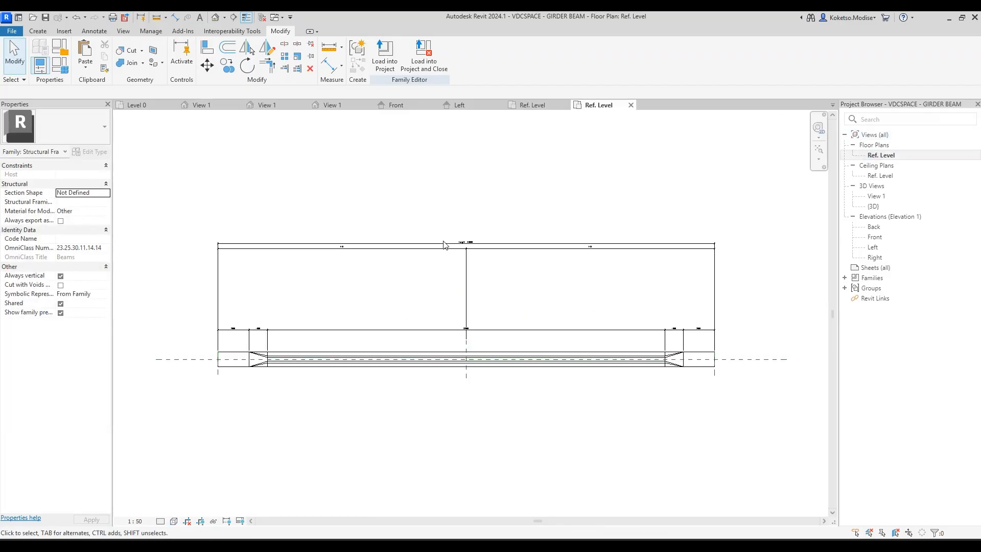
pyautogui.click(466, 237)
pyautogui.click(480, 236)
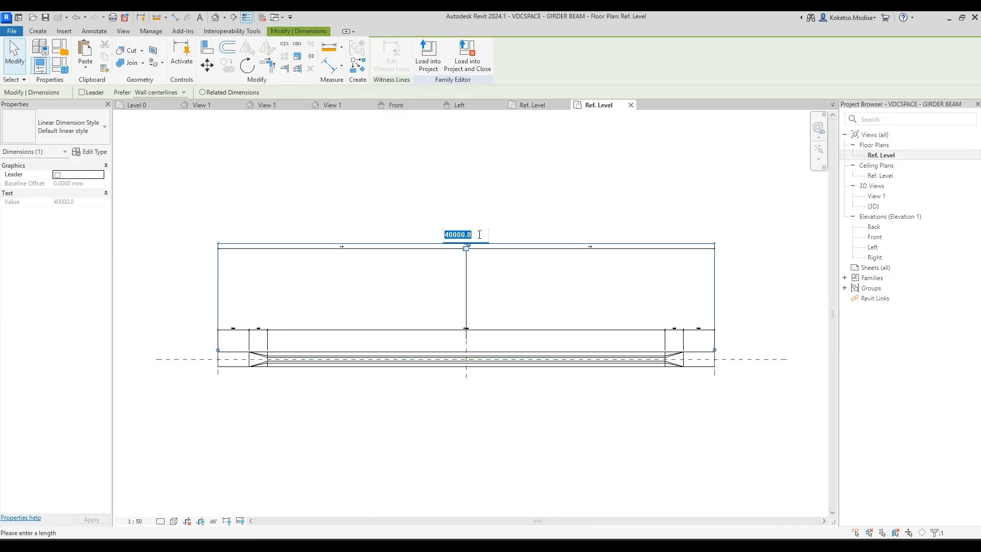
pyautogui.press('Return')
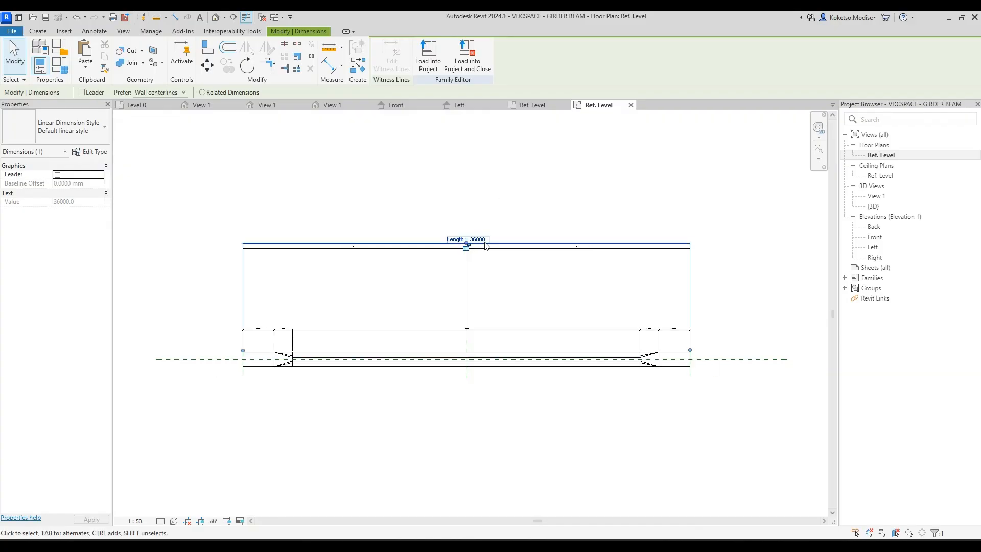
pyautogui.press('Escape')
# Copy the resized girder beam geometry from its 3D view and paste it aligned to the new generic model family's Ref. Level view.
pyautogui.click(202, 105)
pyautogui.moveTo(628, 214); pyautogui.dragTo(253, 465)
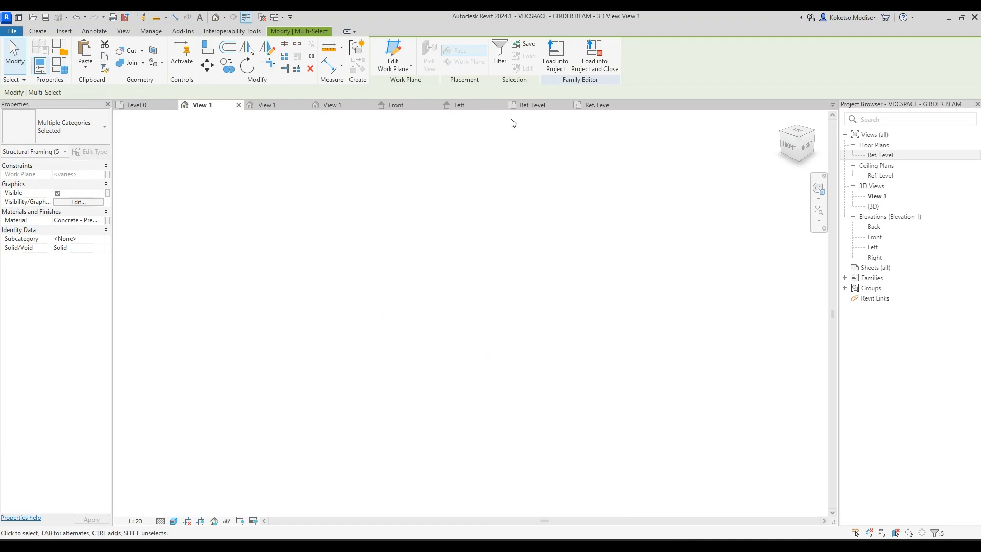
pyautogui.click(592, 104)
pyautogui.press('Escape')
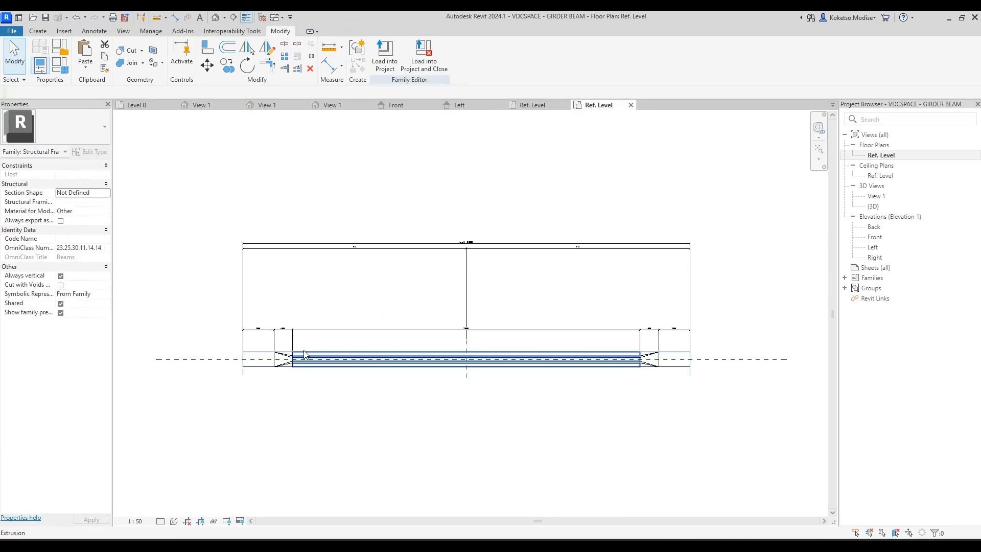
pyautogui.click(531, 105)
pyautogui.click(85, 70)
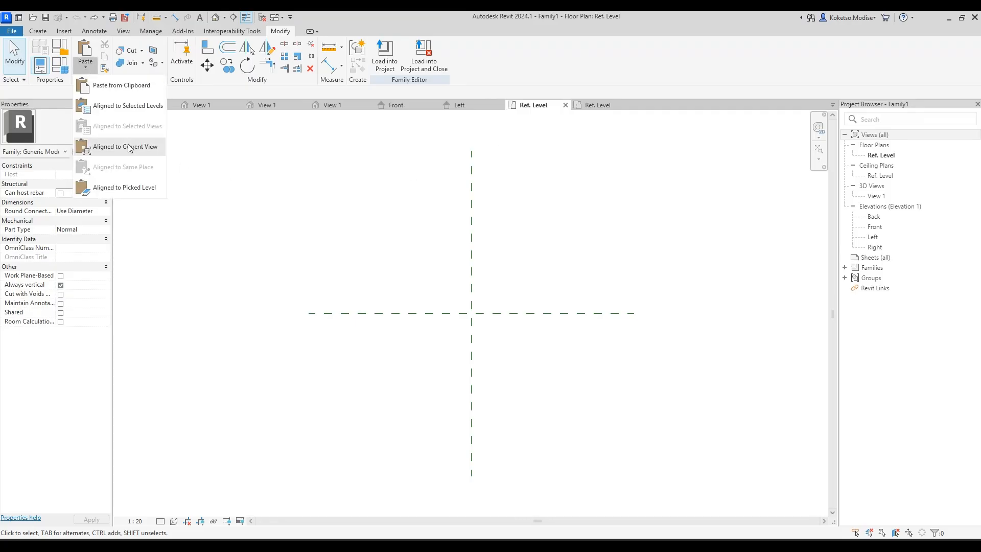
pyautogui.click(131, 148)
pyautogui.scroll(-3, 448, 285)
pyautogui.press('Escape')
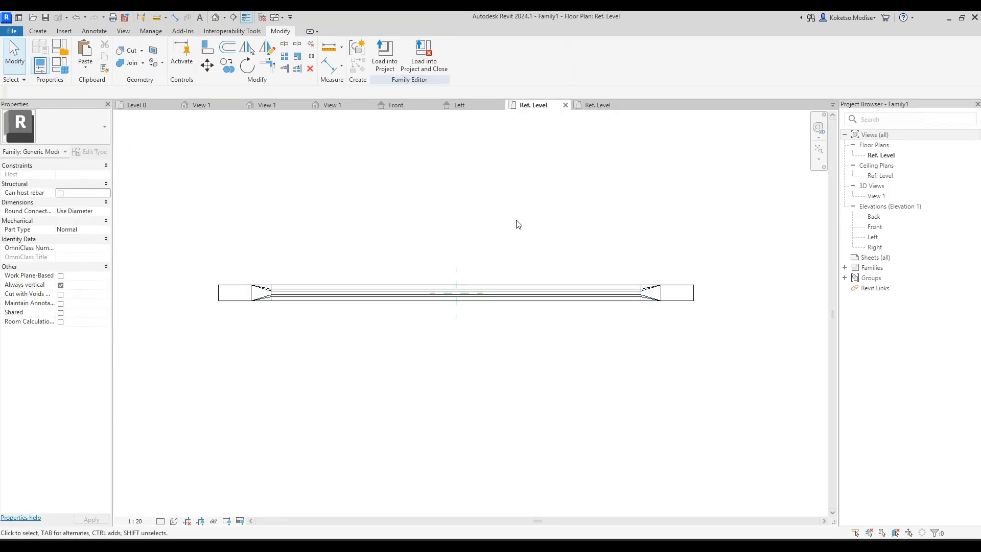
pyautogui.scroll(-1, 377, 318)
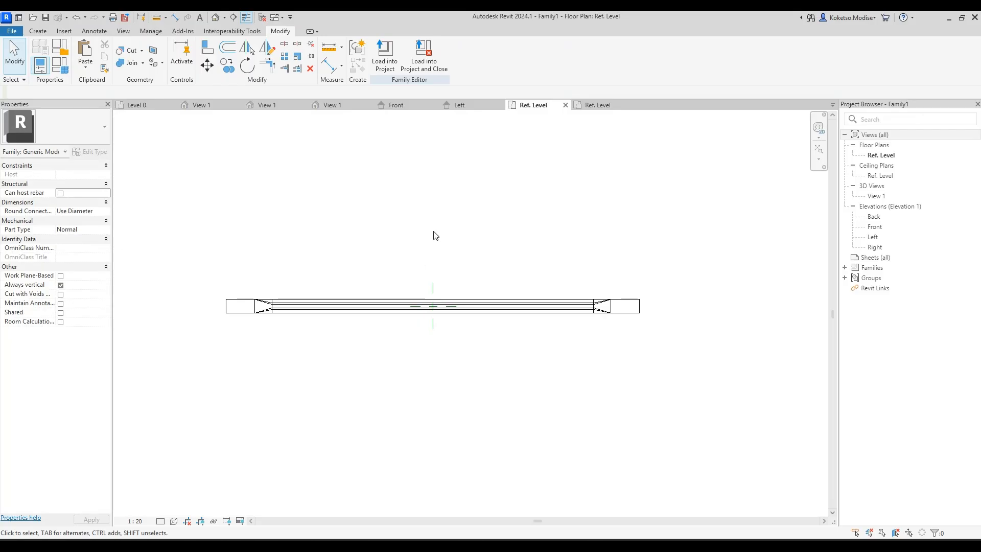
# Close the VDCSPACE - GIRDER BEAM family without saving its changes and return to the new family's Ref. Level plan.
pyautogui.click(238, 105)
pyautogui.click(233, 104)
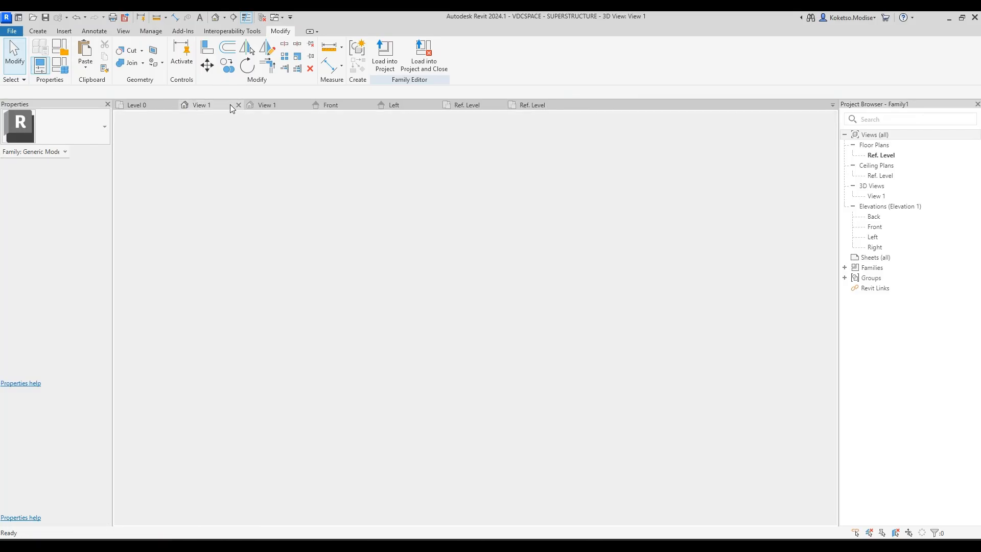
pyautogui.click(281, 106)
pyautogui.click(415, 105)
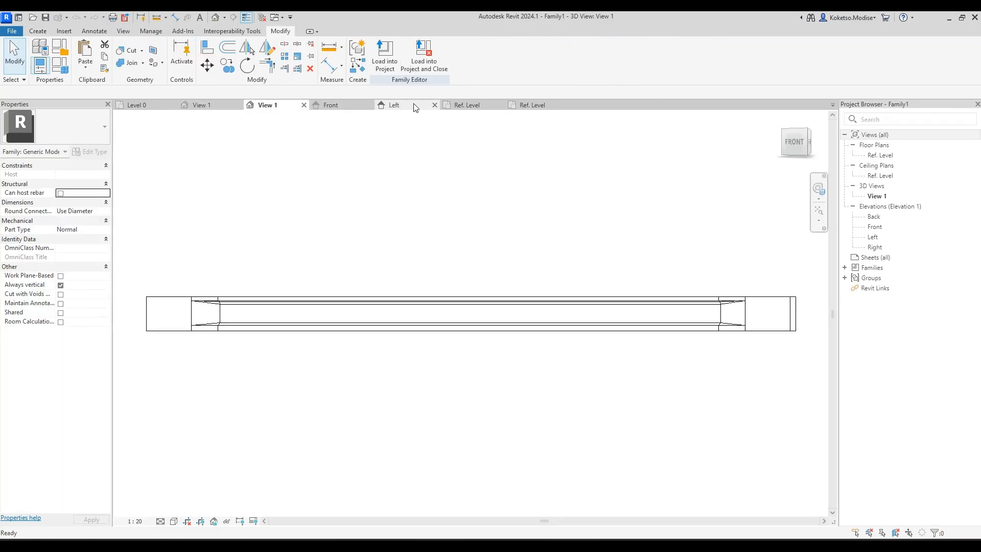
pyautogui.click(546, 105)
pyautogui.click(565, 105)
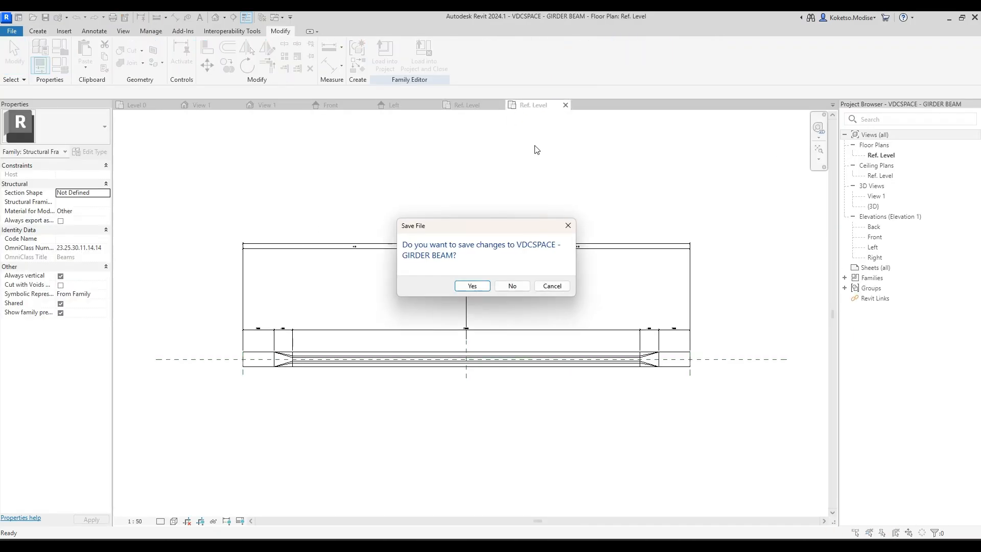
pyautogui.click(523, 289)
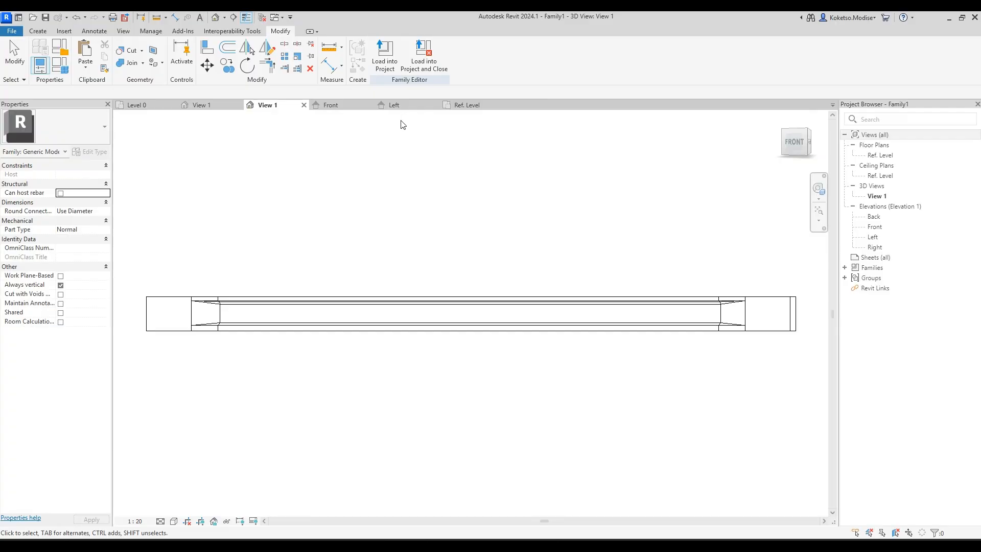
pyautogui.click(343, 107)
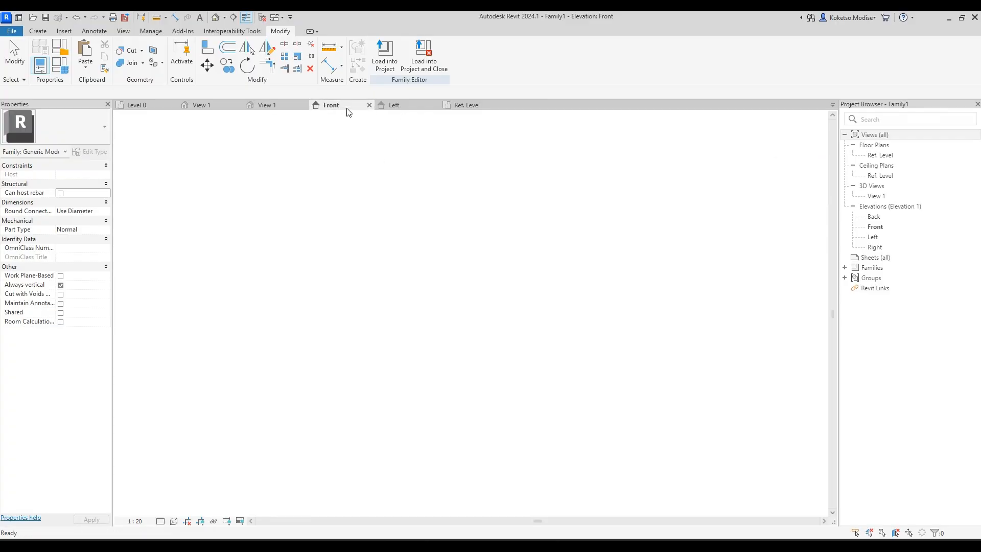
pyautogui.click(462, 107)
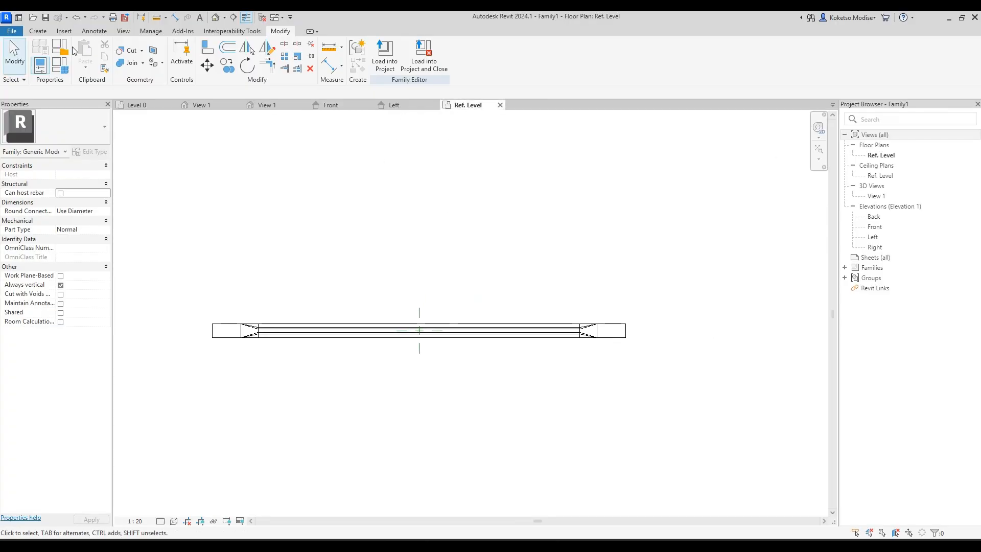
# Save the new family in the Girder Bridge Model folder as "VDCSPACE - GIRDER BEAM - v1".
pyautogui.click(12, 32)
pyautogui.moveTo(51, 155)
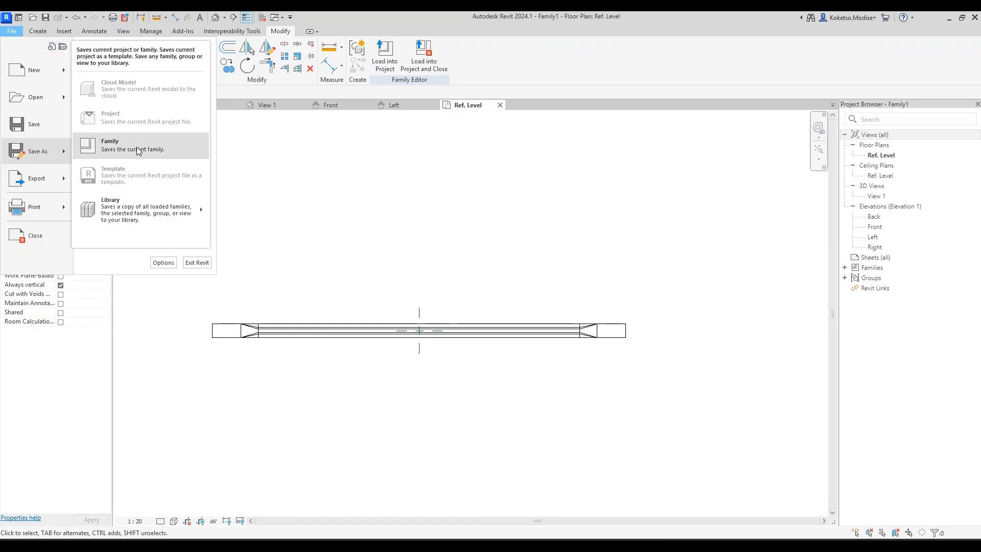
pyautogui.click(122, 137)
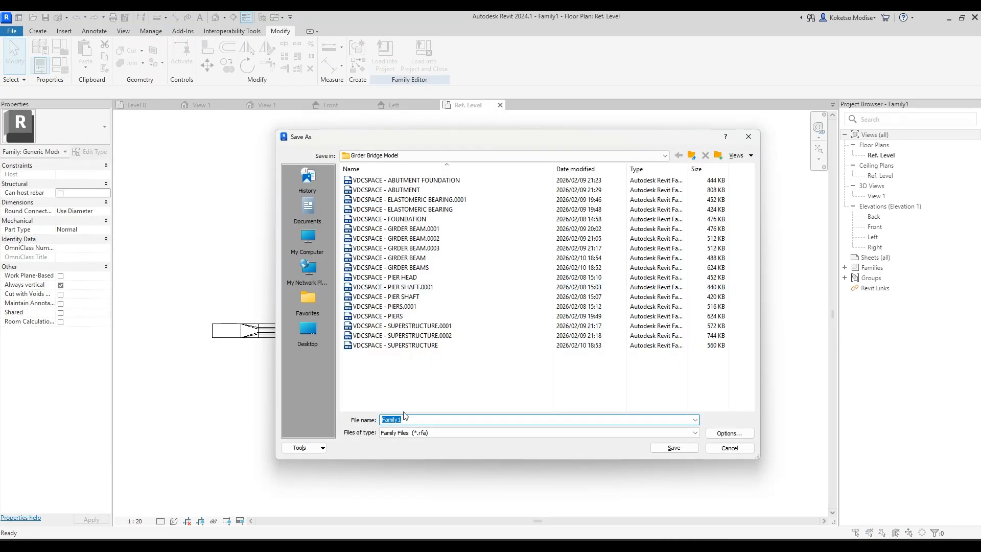
pyautogui.write('VDCSPAC')
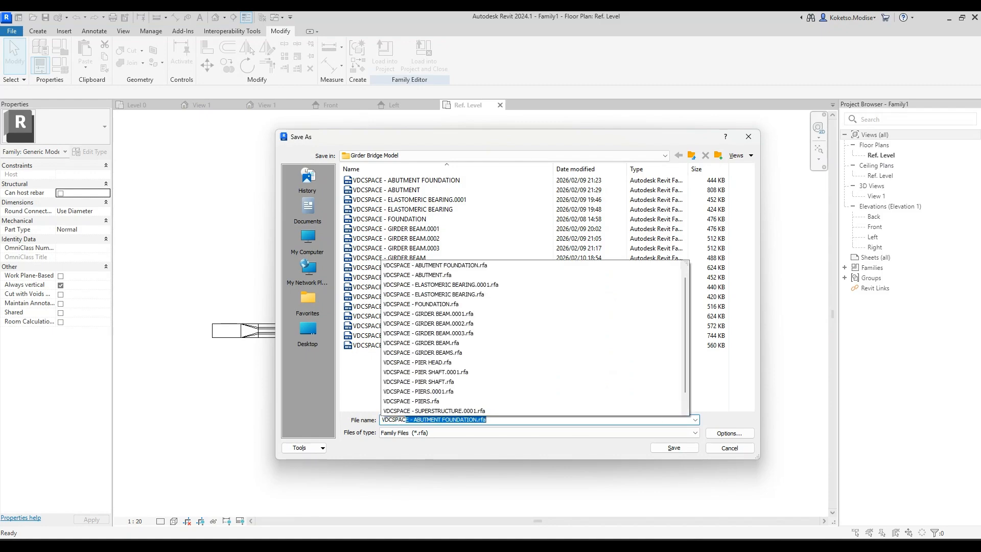
pyautogui.write('E -')
pyautogui.press('BackSpace')
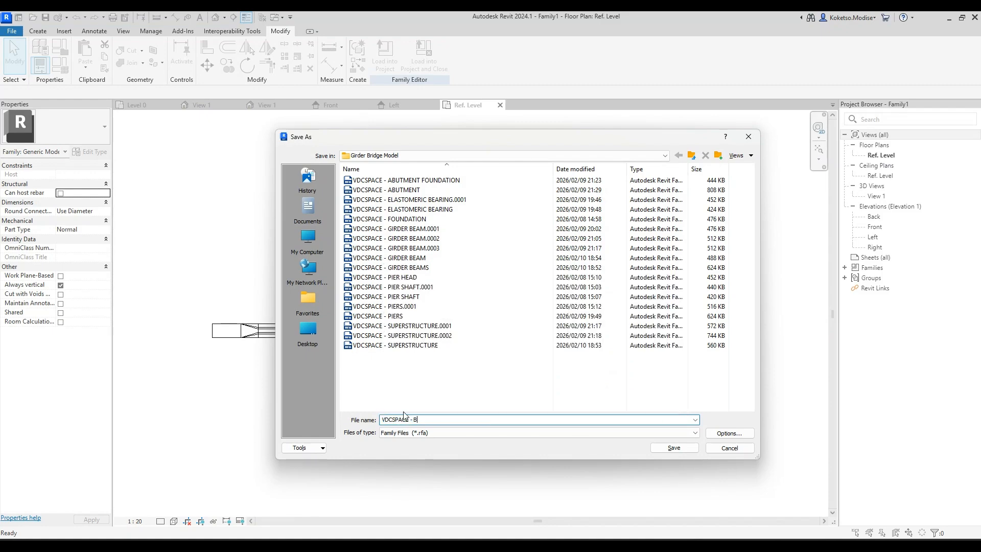
pyautogui.write('GIRDE')
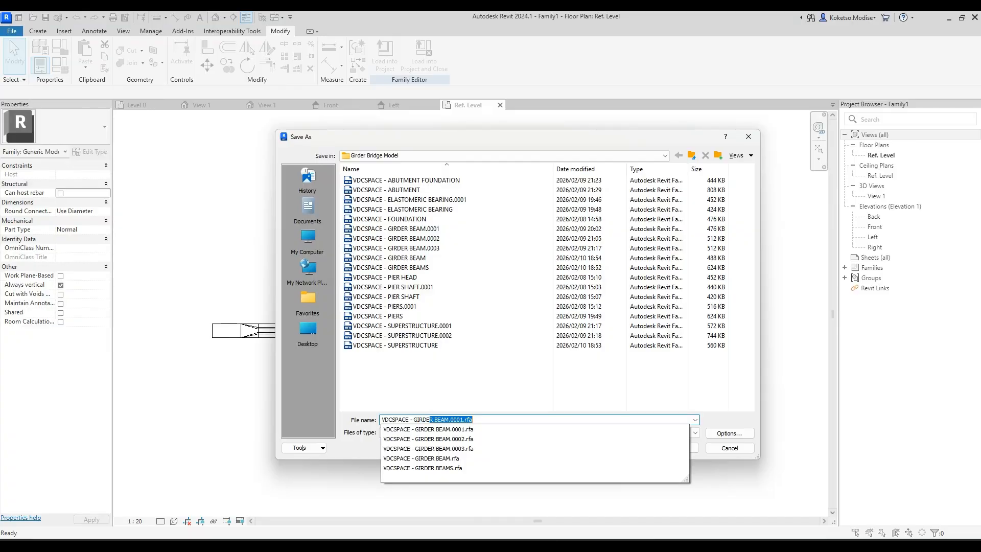
pyautogui.write('R BEAM - v')
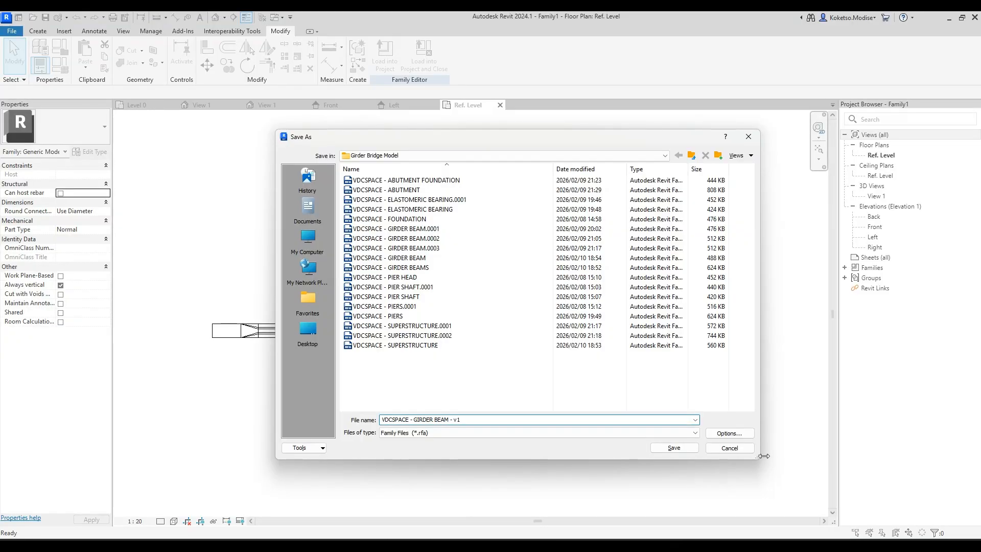
pyautogui.click(673, 447)
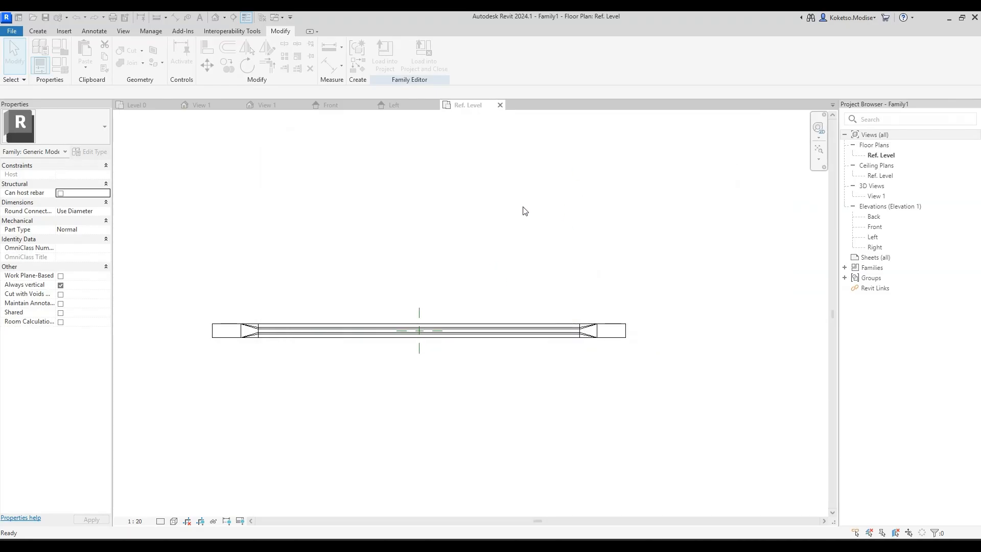
# Make the girder beam family shared, load it into VDCSPACE - SUPERSTRUCTURE.rfa and close it.
pyautogui.click(61, 312)
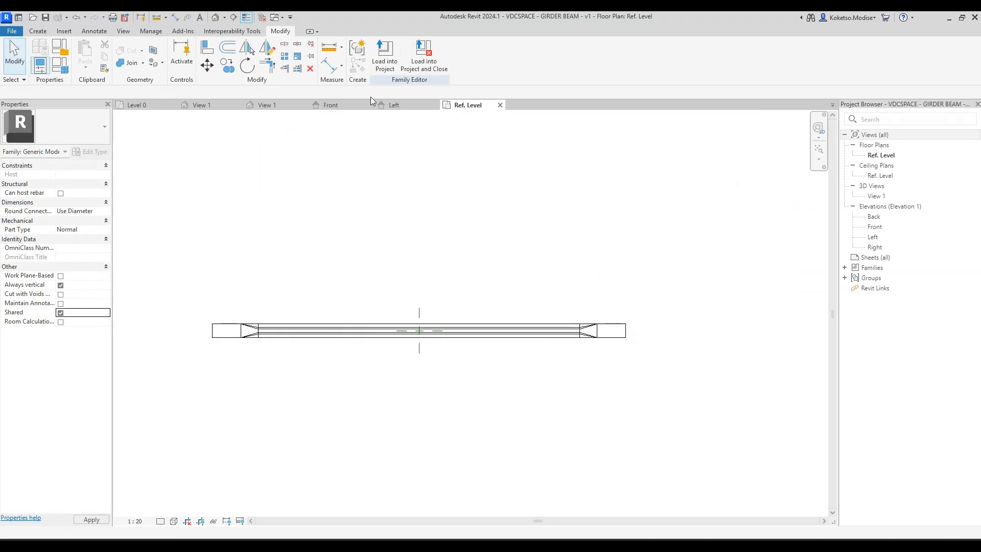
pyautogui.click(424, 54)
pyautogui.click(425, 233)
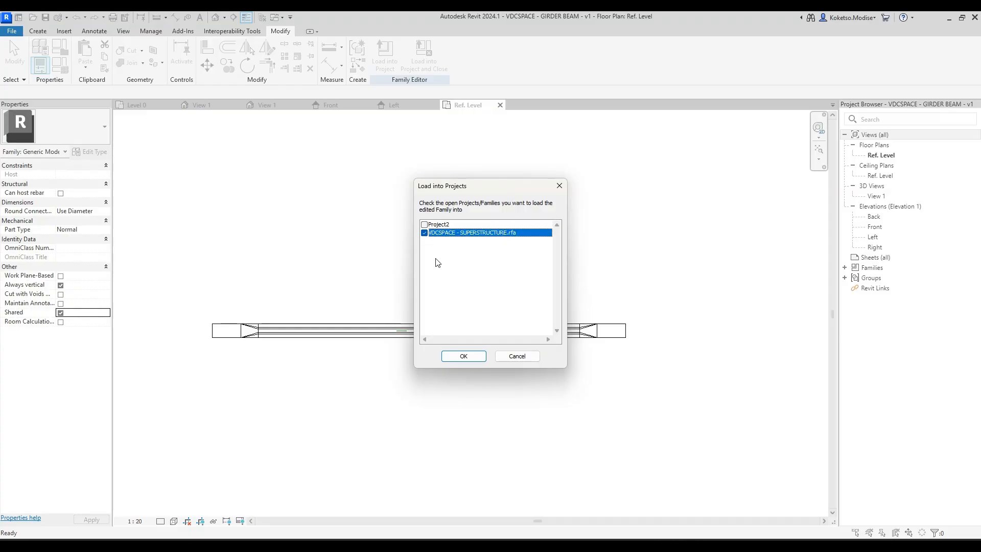
pyautogui.click(482, 357)
pyautogui.click(479, 284)
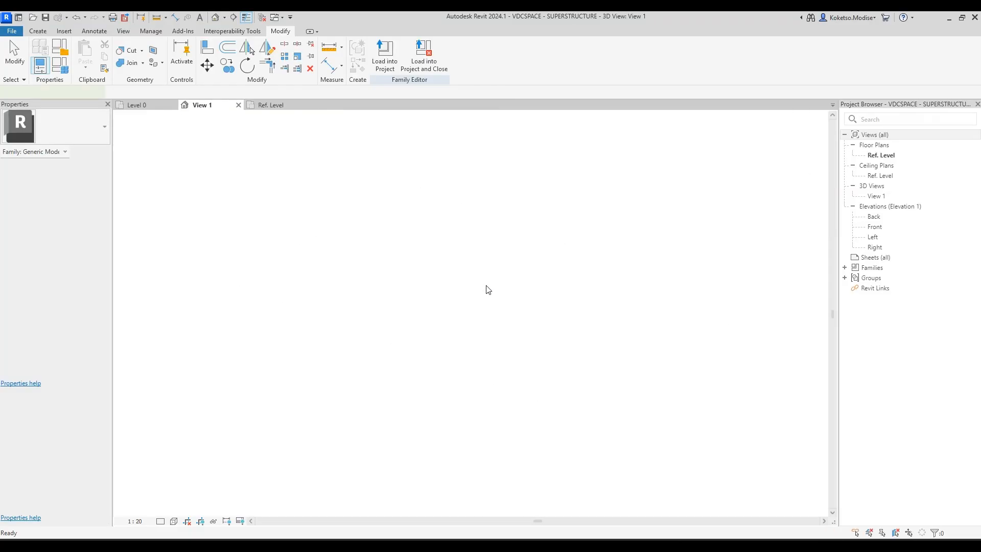
# Place one VDCSPACE - GIRDER BEAM - v1 component at the intersection of the centre reference planes in the superstructure's Ref. Level plan.
pyautogui.click(880, 154)
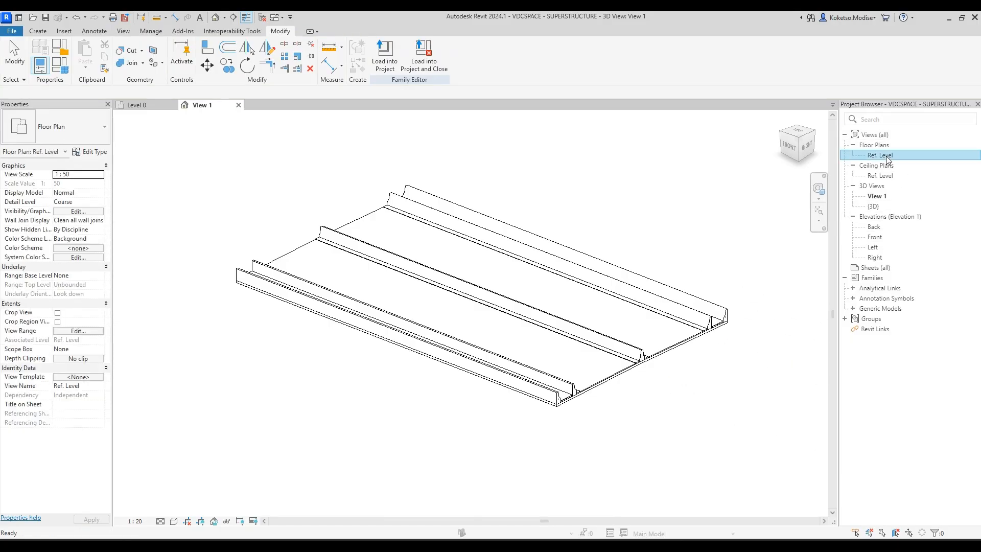
pyautogui.doubleClick(884, 156)
pyautogui.click(38, 32)
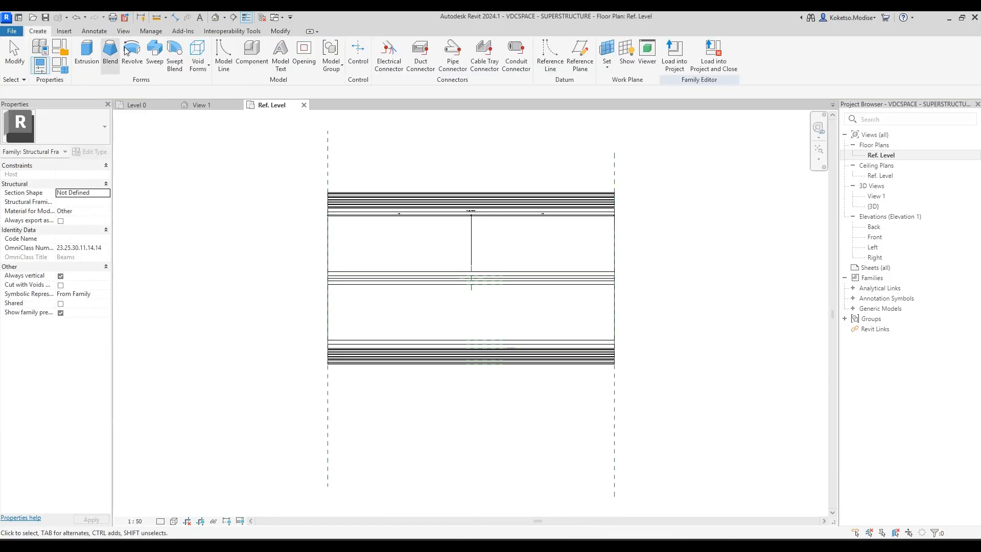
pyautogui.click(260, 60)
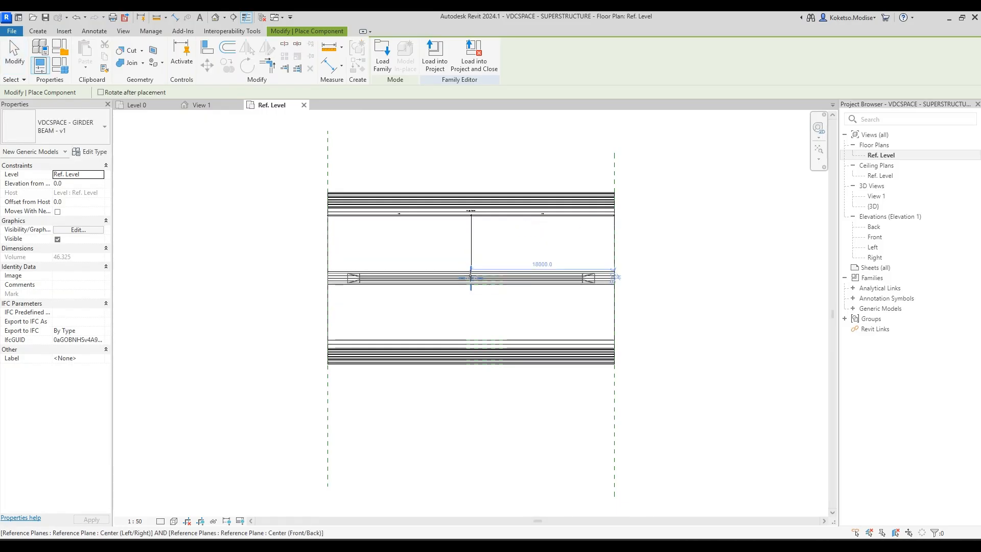
pyautogui.click(470, 276)
pyautogui.scroll(2, 613, 280)
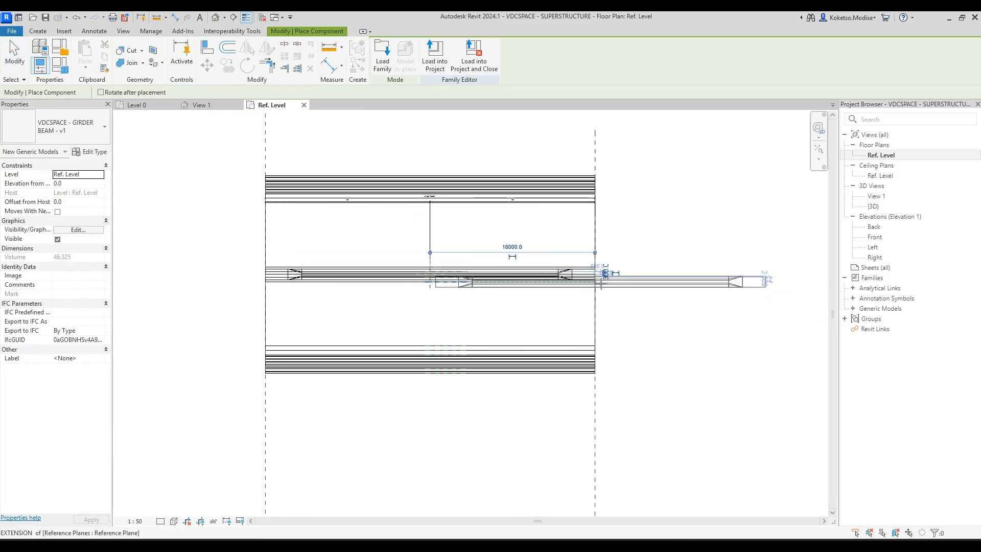
pyautogui.press('Escape')
pyautogui.press('Escape')
# In the Left elevation, move the central girder beam straight down 200 mm to the deck slab's underside.
pyautogui.doubleClick(873, 247)
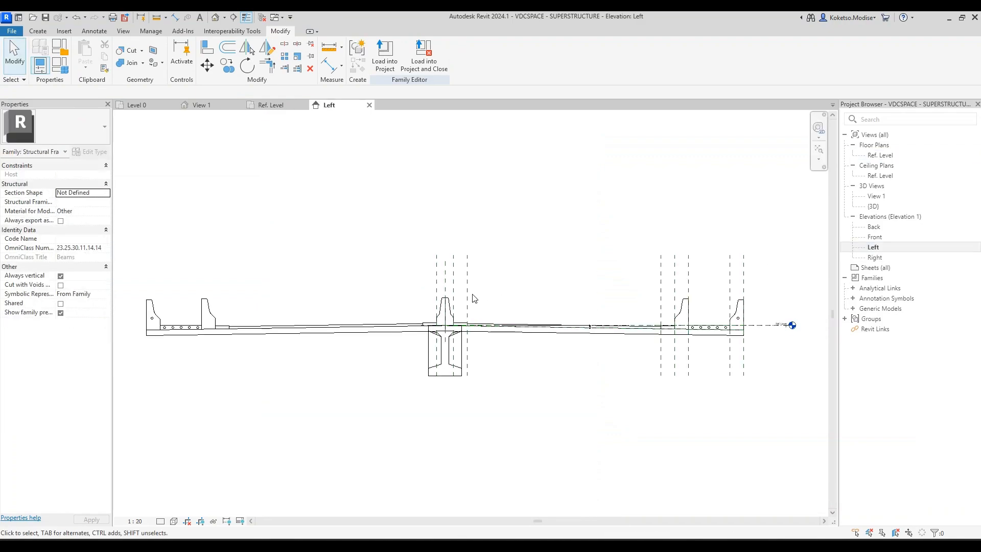
pyautogui.scroll(3, 460, 322)
pyautogui.click(444, 347)
pyautogui.scroll(3, 444, 348)
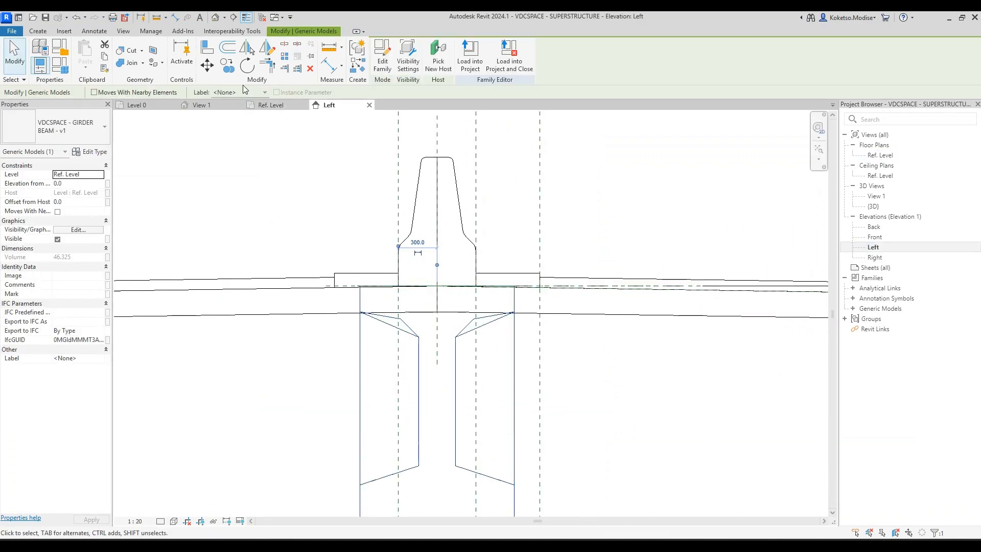
pyautogui.click(207, 65)
pyautogui.click(437, 286)
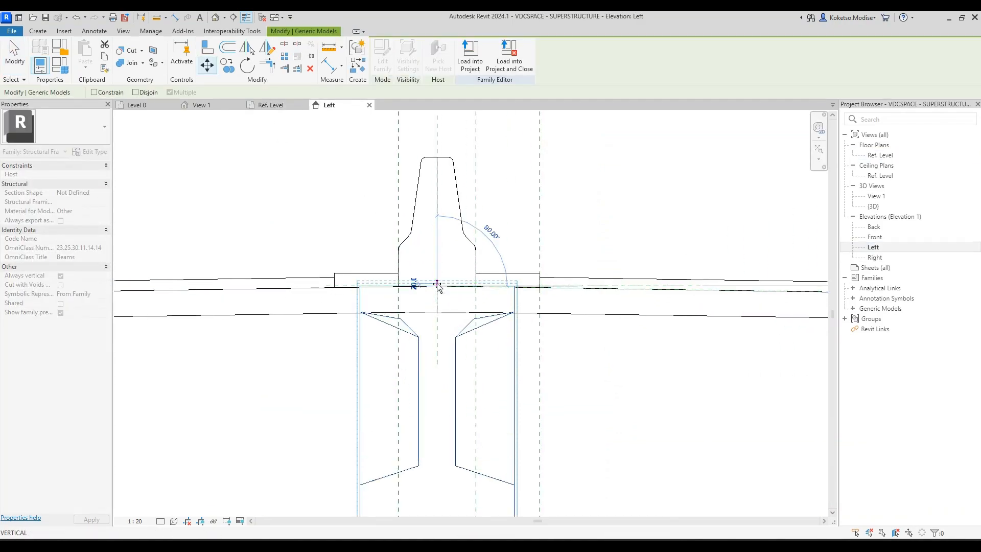
pyautogui.click(437, 312)
# Copy the central girder beam horizontally three times at equal spacing towards the deck edge with the Ref. Level marker.
pyautogui.scroll(-3, 436, 312)
pyautogui.moveTo(436, 313); pyautogui.dragTo(312, 301, button='middle')
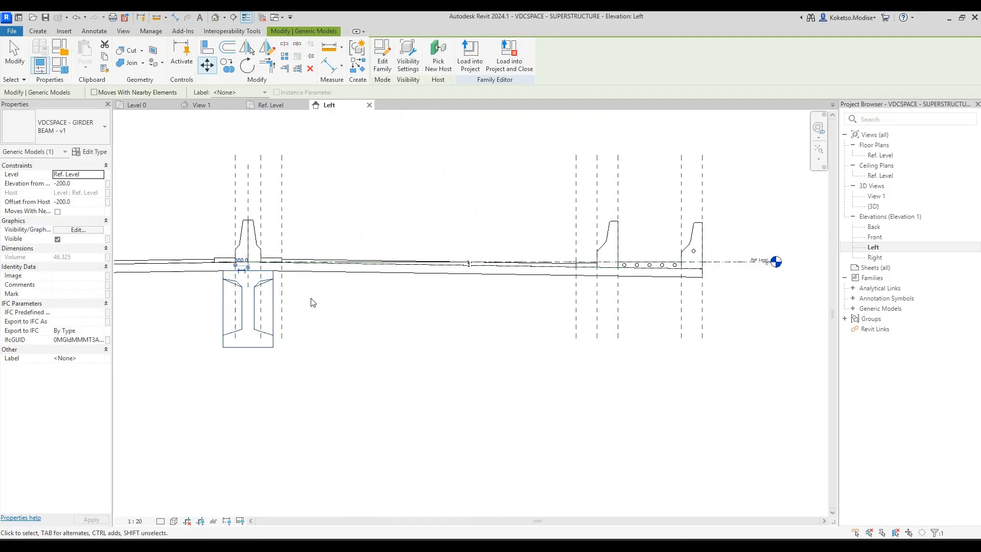
pyautogui.click(222, 69)
pyautogui.click(220, 352)
pyautogui.scroll(-2, 332, 365)
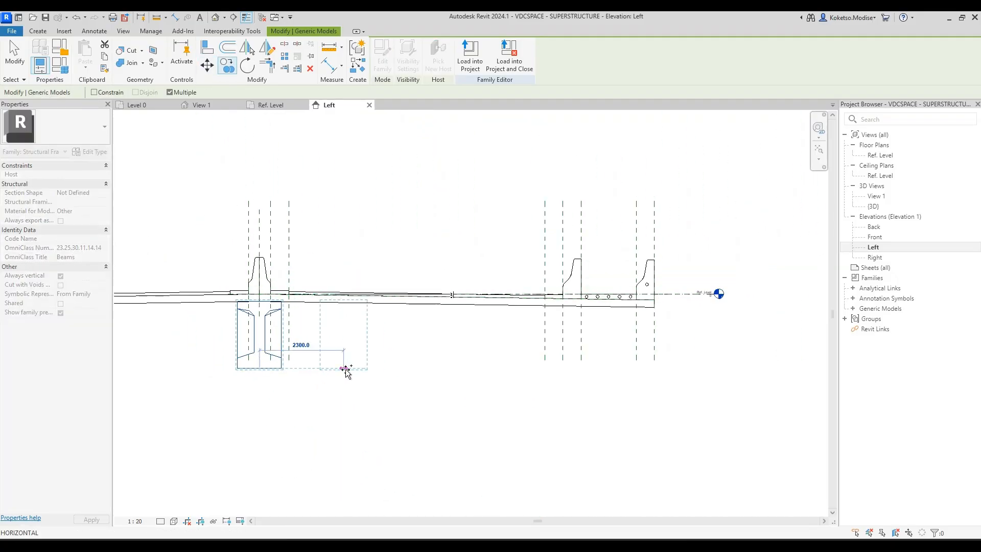
pyautogui.click(372, 368)
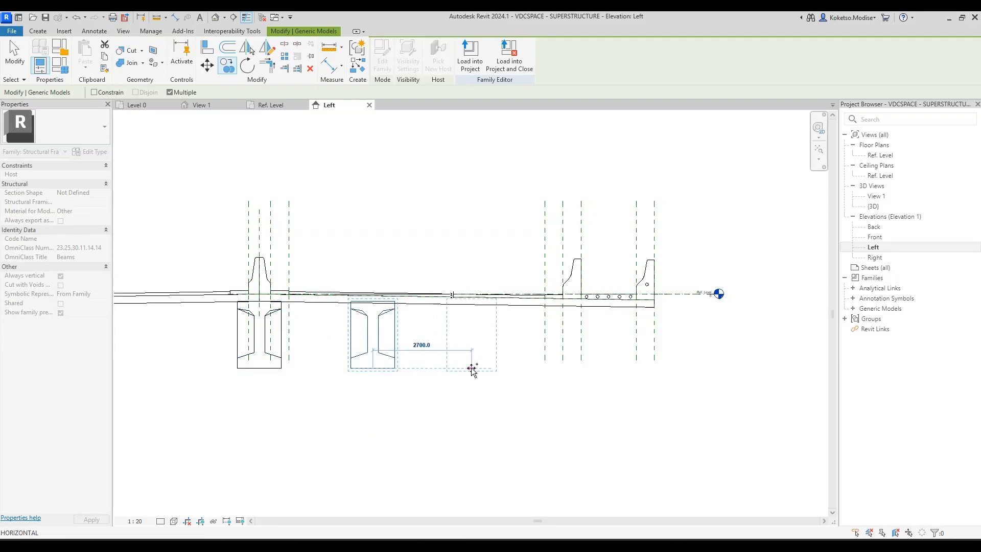
pyautogui.click(486, 369)
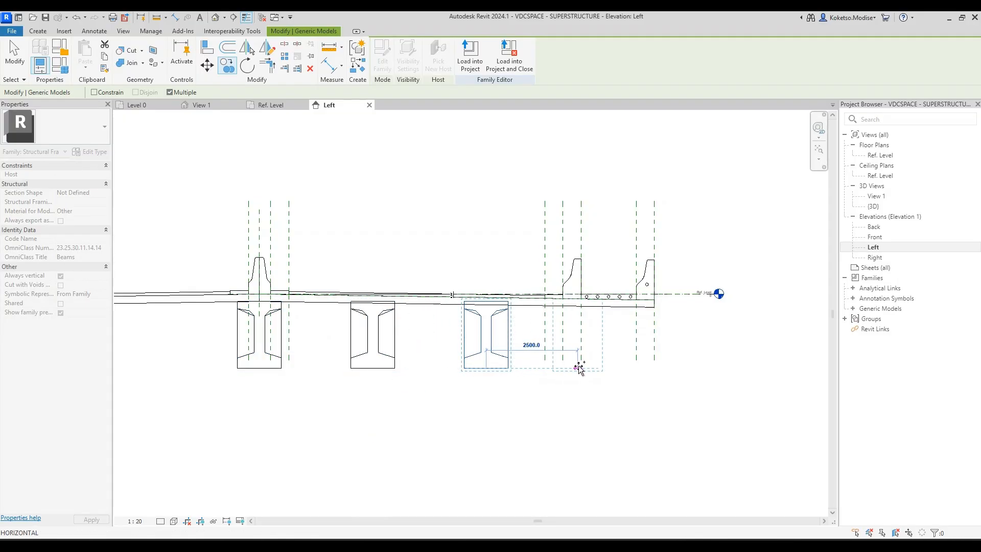
pyautogui.click(599, 368)
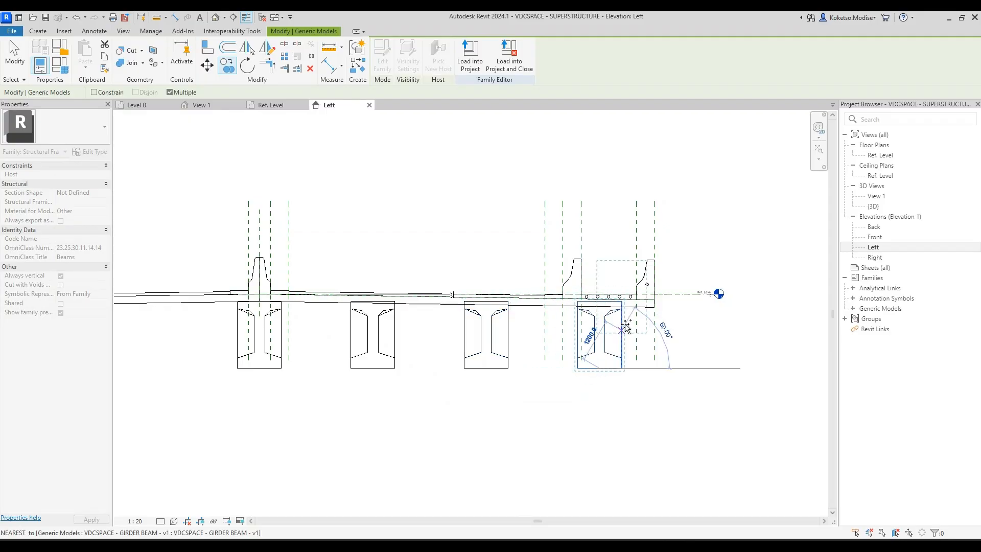
pyautogui.scroll(5, 610, 306)
pyautogui.press('Escape')
# Move the outermost girder beam down onto the slab's sloping underside, to an elevation of about -340 mm.
pyautogui.press('m')
pyautogui.press('v')
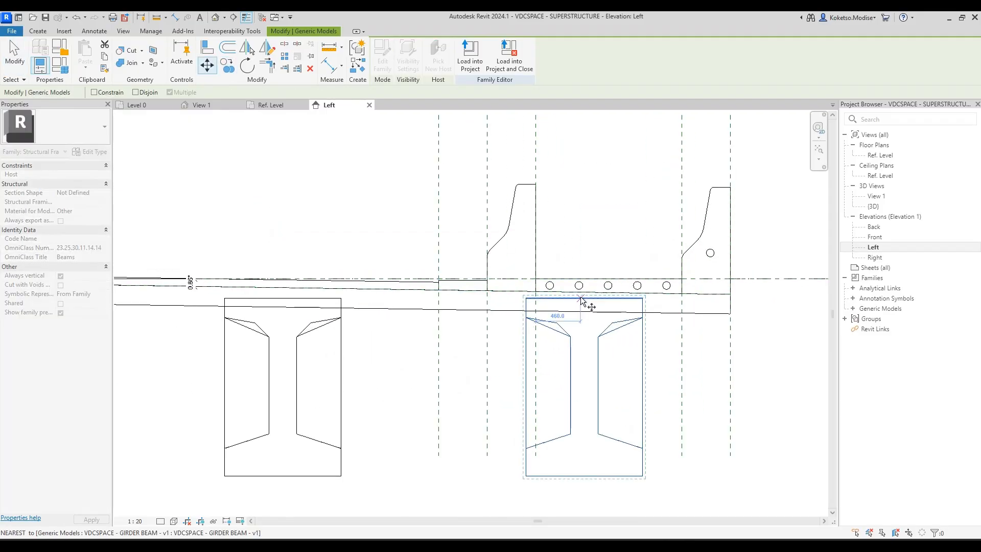
pyautogui.click(581, 299)
pyautogui.click(582, 310)
pyautogui.scroll(-2, 409, 313)
pyautogui.scroll(3, 348, 299)
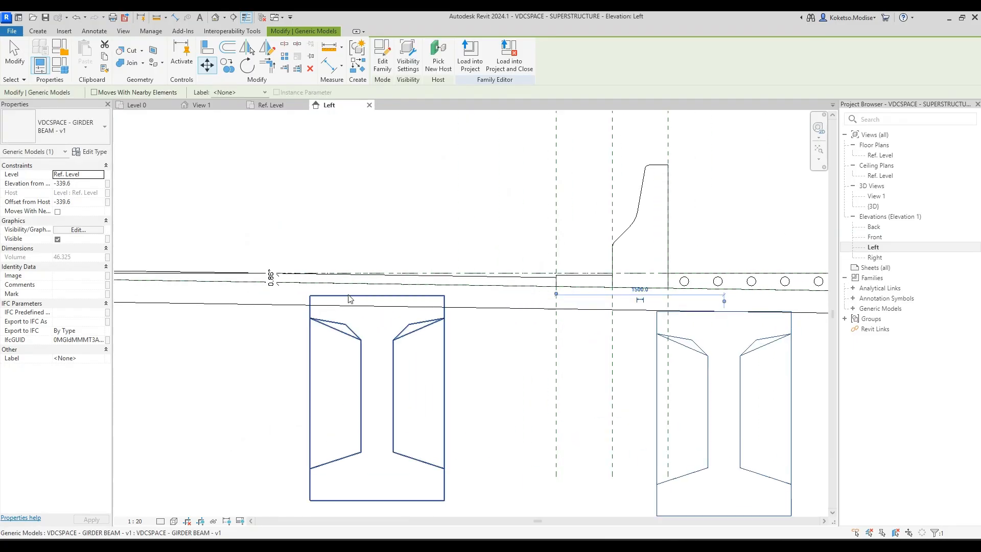
# Try to lower the girder beam next to the outermost one to an elevation of -320 mm, and undo the move.
pyautogui.click(349, 299)
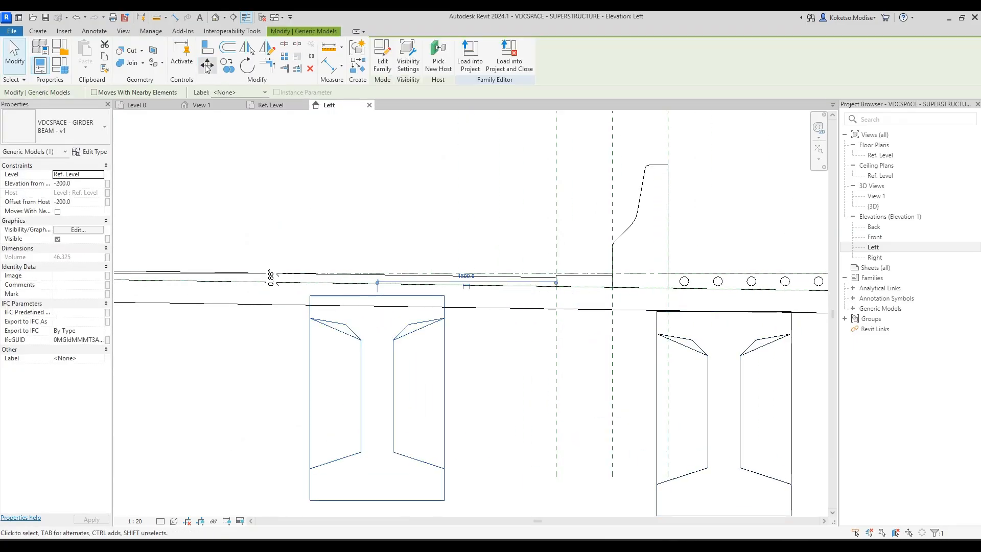
pyautogui.click(207, 65)
pyautogui.click(377, 299)
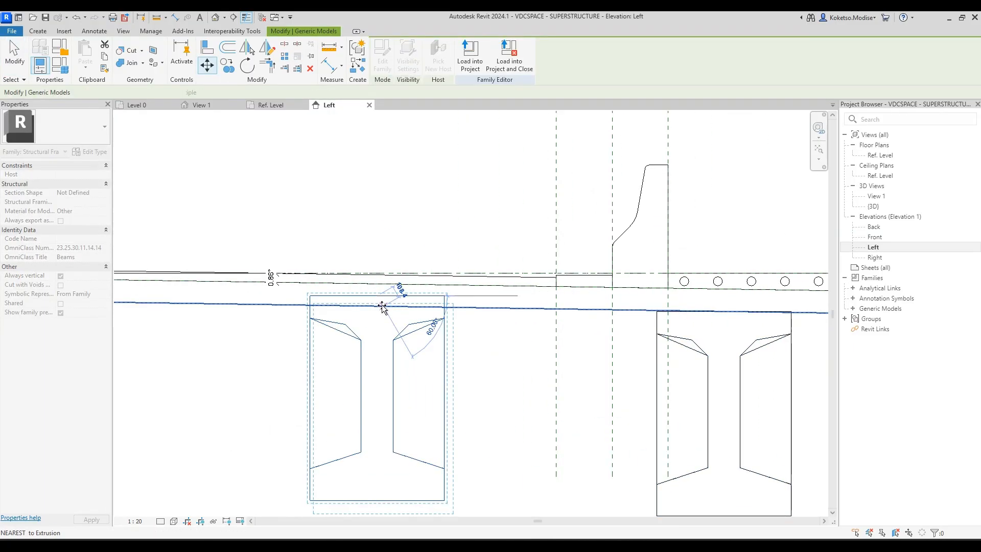
pyautogui.press('Escape')
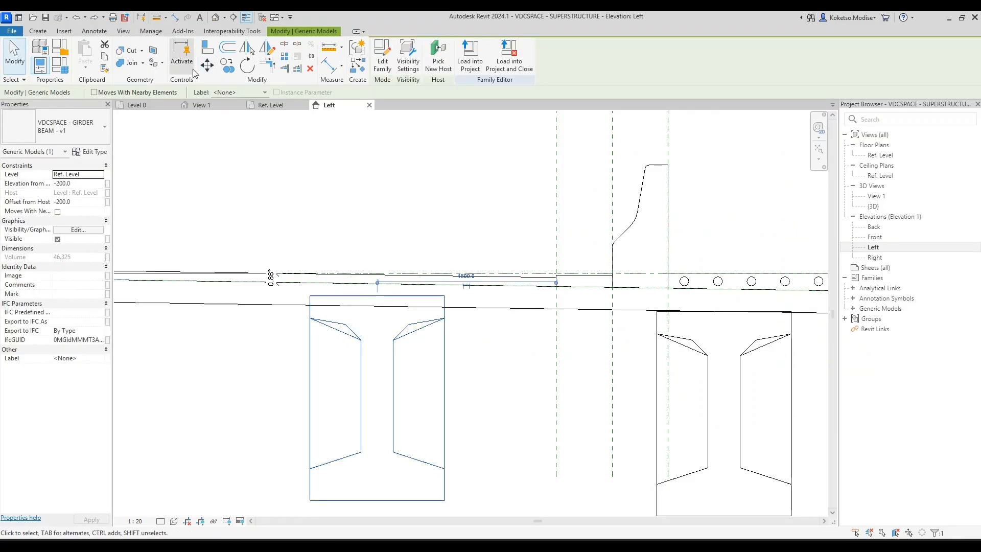
pyautogui.click(207, 65)
pyautogui.click(377, 296)
pyautogui.click(378, 309)
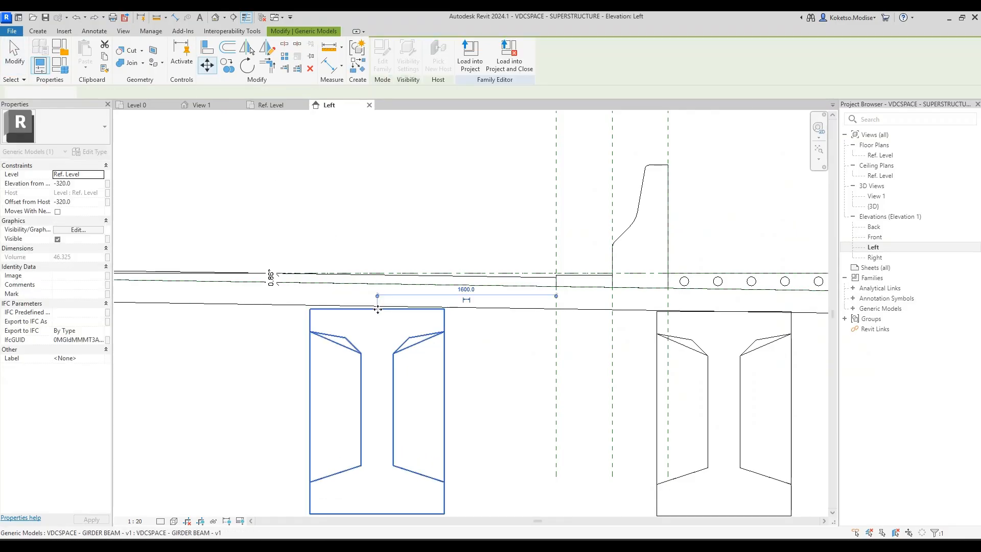
pyautogui.hotkey('ctrl', 'z')
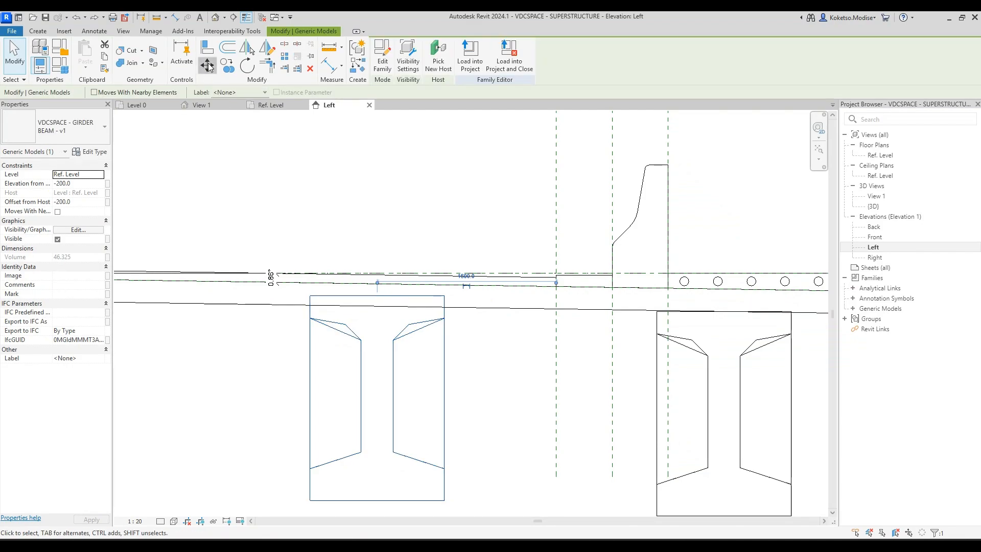
# Move the beam next to the outermost one down onto the slab's sloping underside, to an elevation of about -293 mm.
pyautogui.click(207, 66)
pyautogui.click(378, 295)
pyautogui.click(382, 306)
pyautogui.scroll(-3, 383, 305)
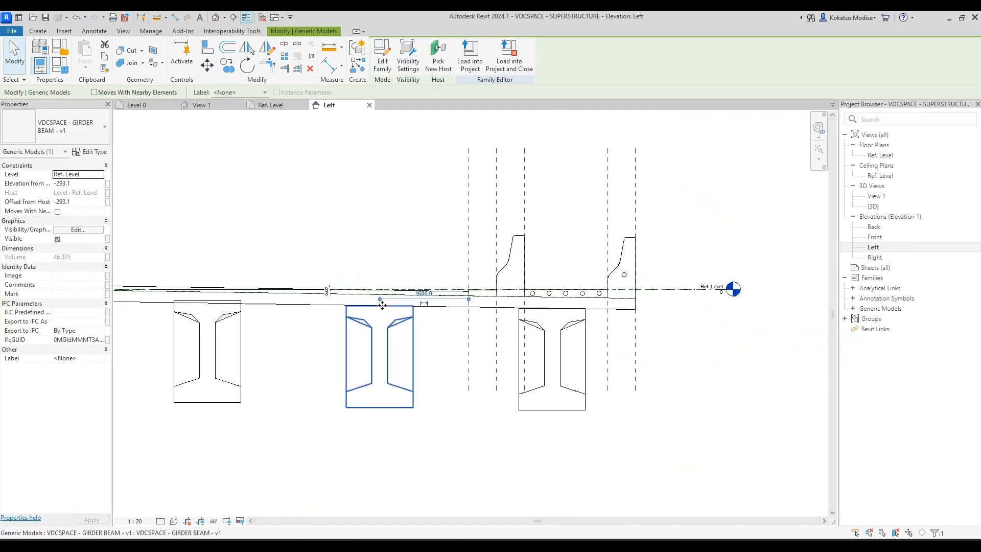
# Move the copied girder beam nearest the central one down onto the slab's underside, to an elevation of about -247 mm.
pyautogui.scroll(5, 383, 305)
pyautogui.press('m')
pyautogui.press('v')
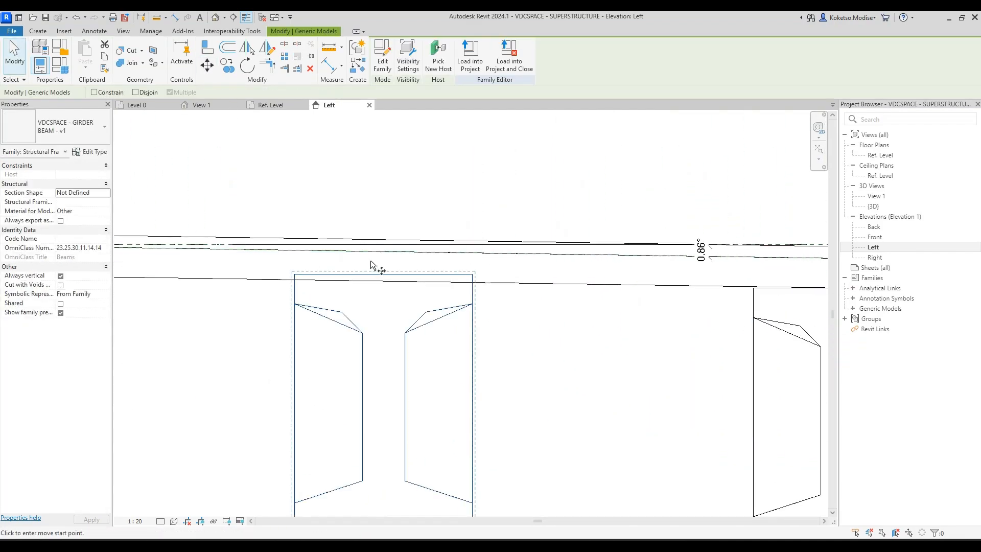
pyautogui.click(383, 274)
pyautogui.click(385, 279)
pyautogui.scroll(-4, 385, 280)
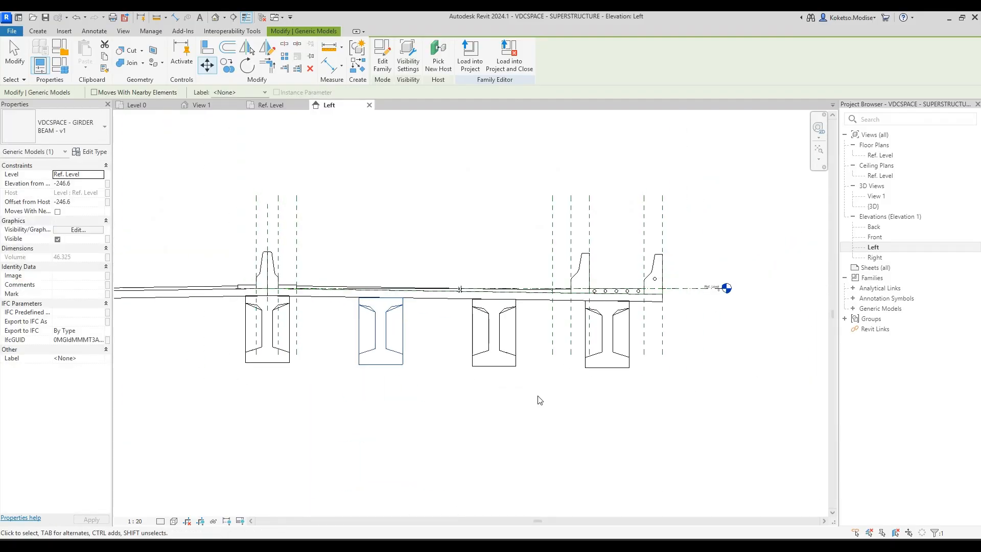
# Mirror the three copied girder beams about the deck's centre line to the opposite side and open the default 3D view.
pyautogui.keyDown('ctrl'); pyautogui.click(515, 357); pyautogui.keyUp('ctrl')
pyautogui.keyDown('ctrl'); pyautogui.click(586, 367); pyautogui.keyUp('ctrl')
pyautogui.scroll(-2, 582, 378)
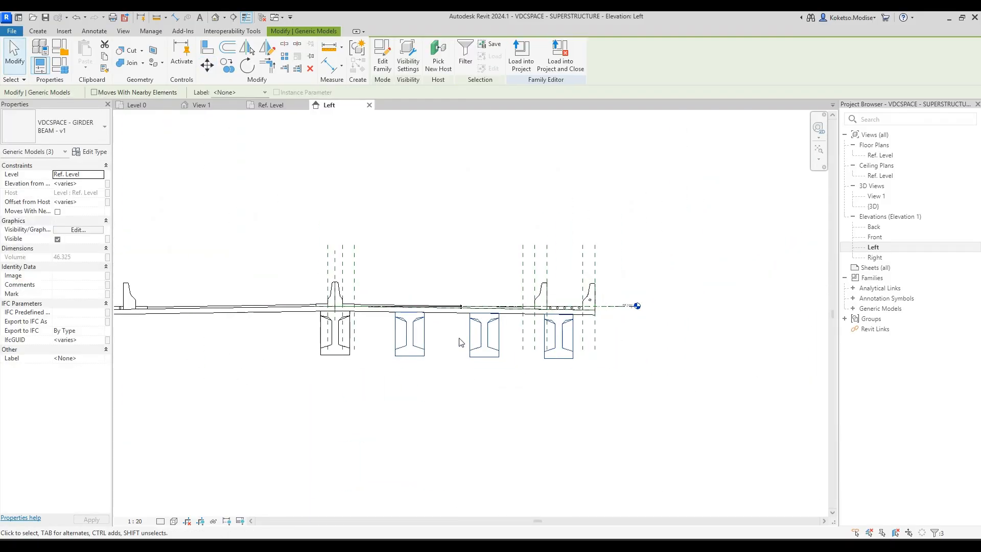
pyautogui.press('Escape')
pyautogui.scroll(1, 378, 352)
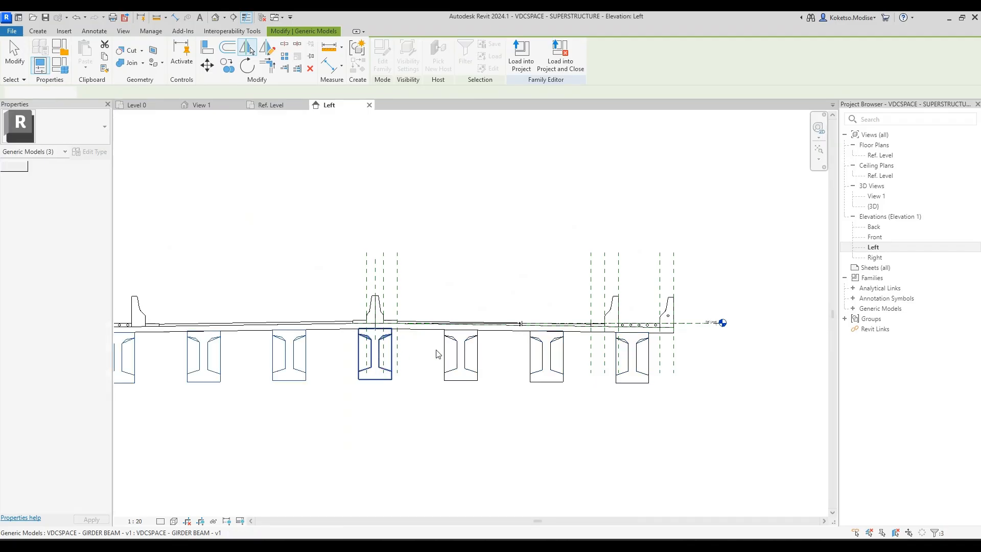
pyautogui.scroll(-3, 438, 351)
pyautogui.click(215, 18)
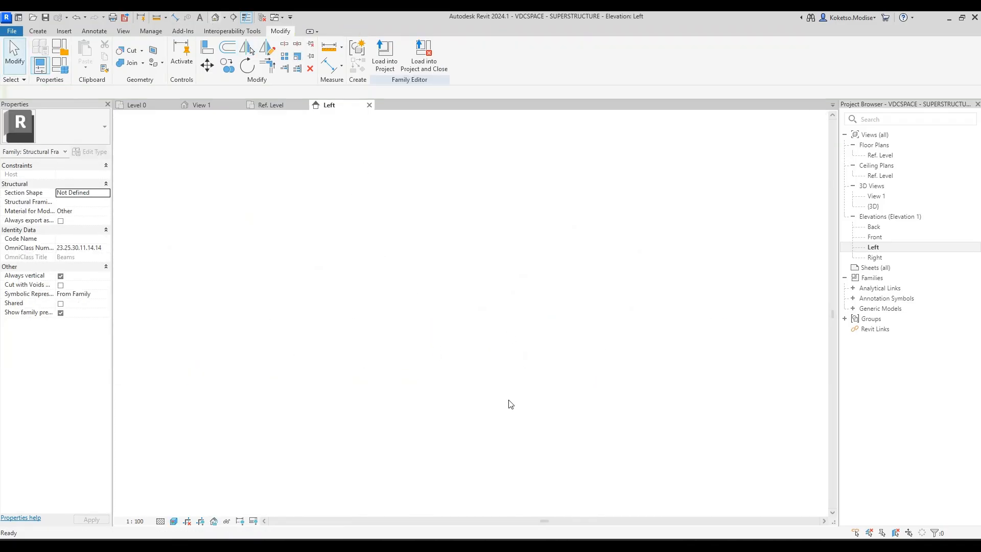
# Make the superstructure family shared, save it and load it into the project, overwriting the existing version and its parameter values.
pyautogui.keyDown('shift'); pyautogui.moveTo(465, 268); pyautogui.dragTo(238, 339, button='middle'); pyautogui.keyUp('shift')
pyautogui.click(60, 303)
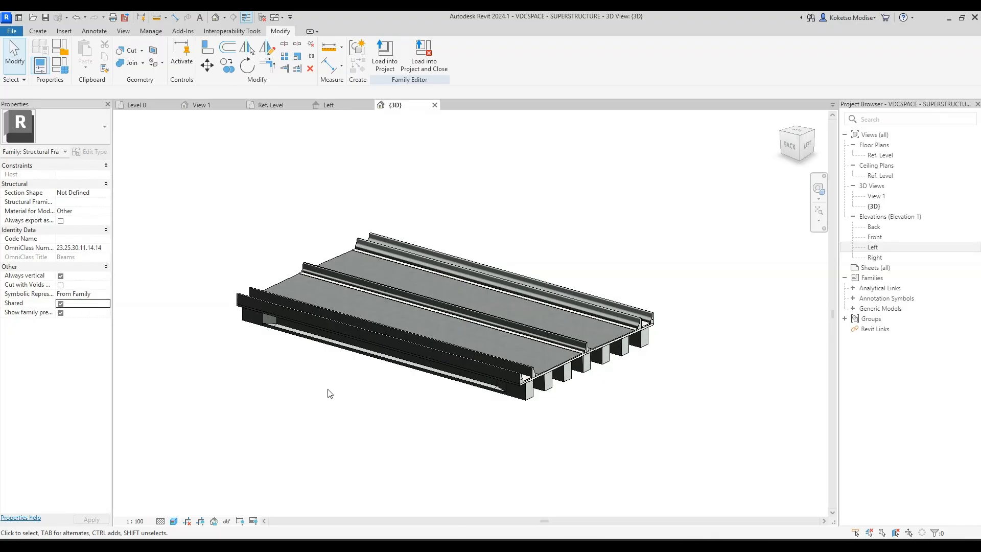
pyautogui.click(423, 55)
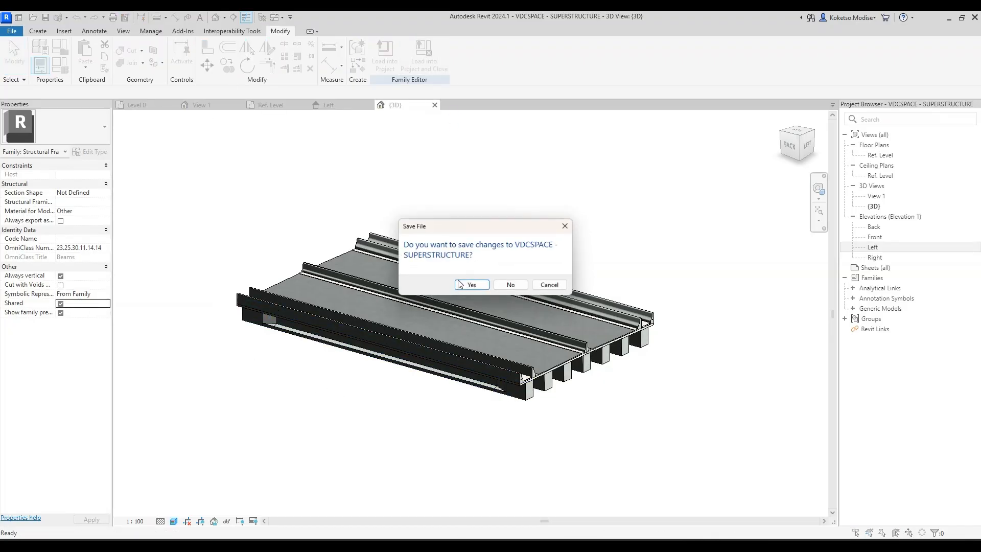
pyautogui.click(472, 286)
pyautogui.click(473, 287)
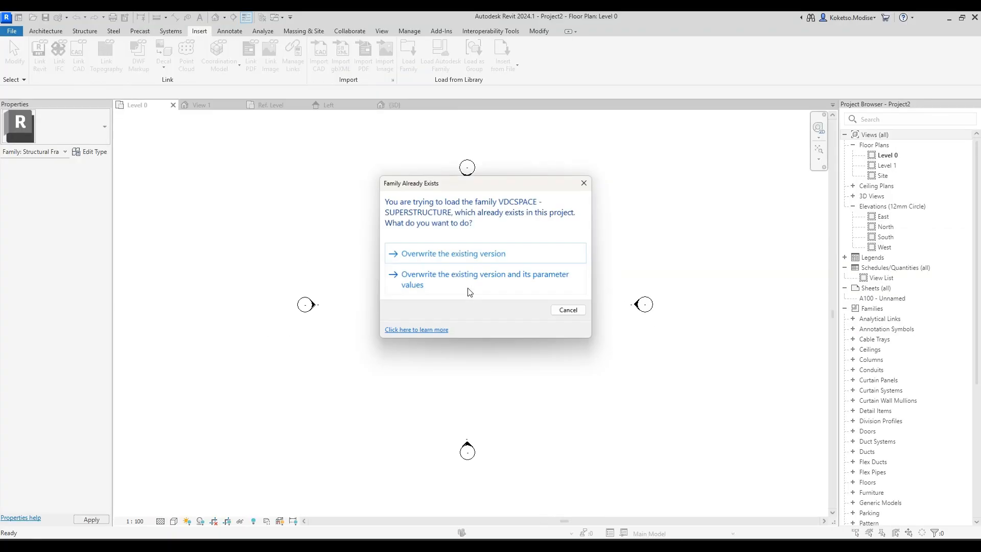
pyautogui.click(467, 287)
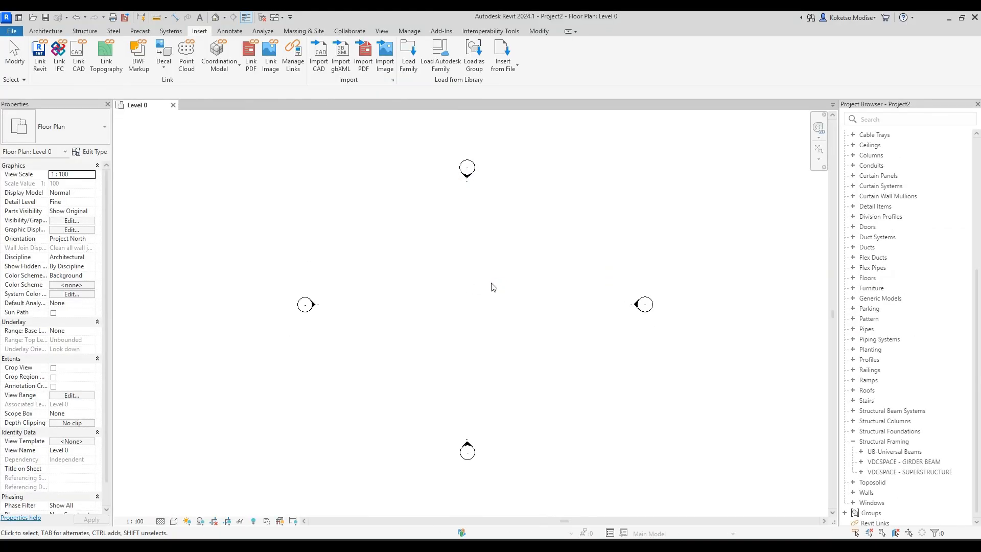
# Switch to Dynamo and set the default geometry scaling to Extra large in the preferences.
pyautogui.click(714, 501)
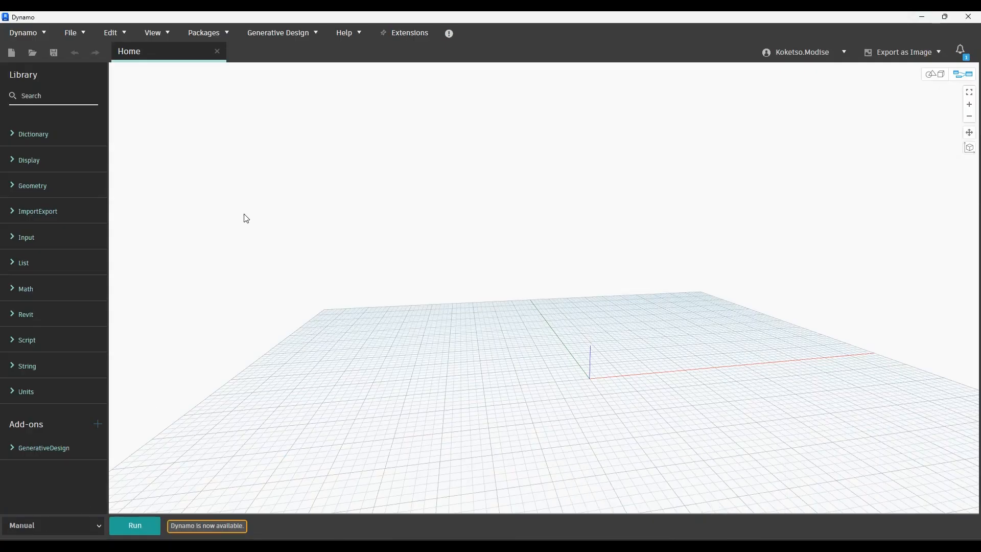
pyautogui.click(26, 34)
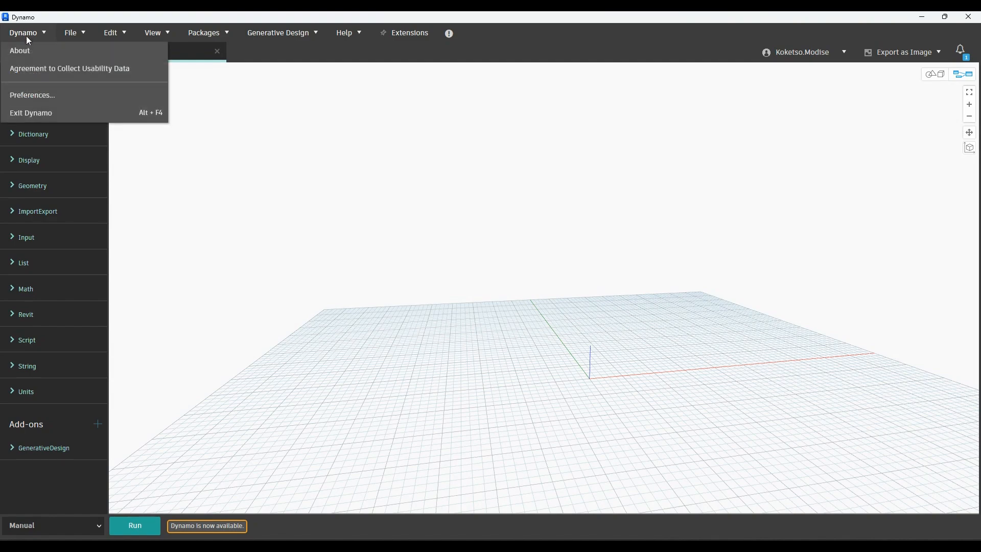
pyautogui.click(33, 96)
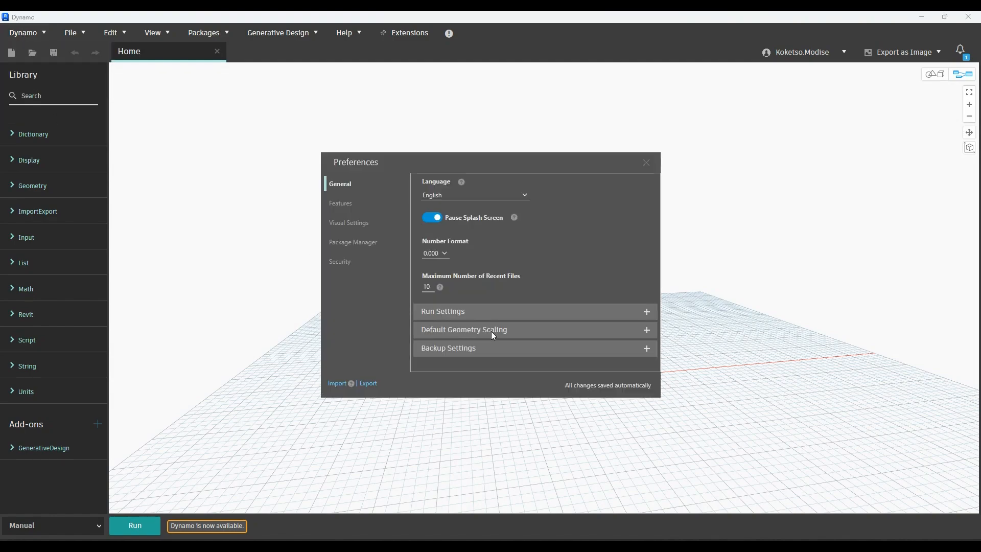
pyautogui.click(492, 330)
pyautogui.scroll(-2, 490, 329)
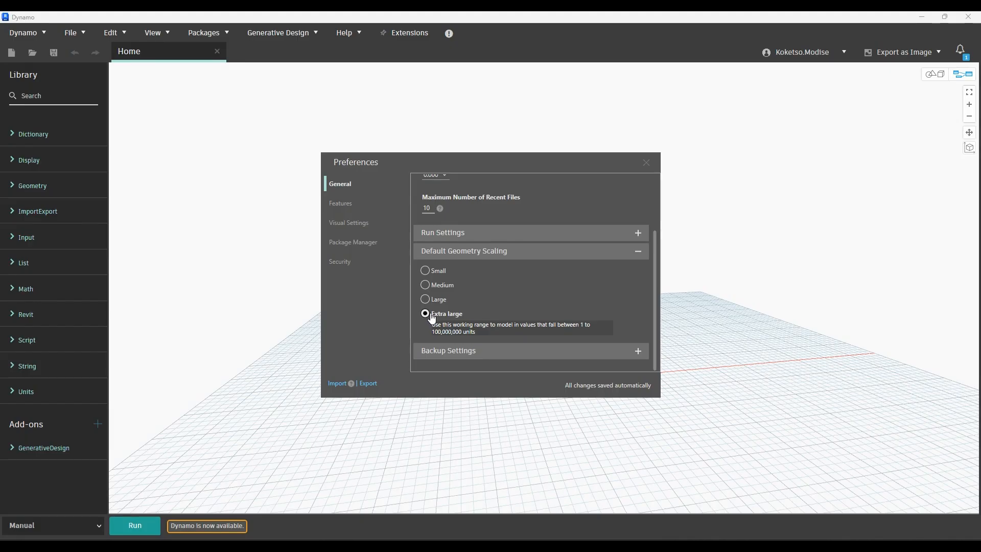
pyautogui.click(644, 164)
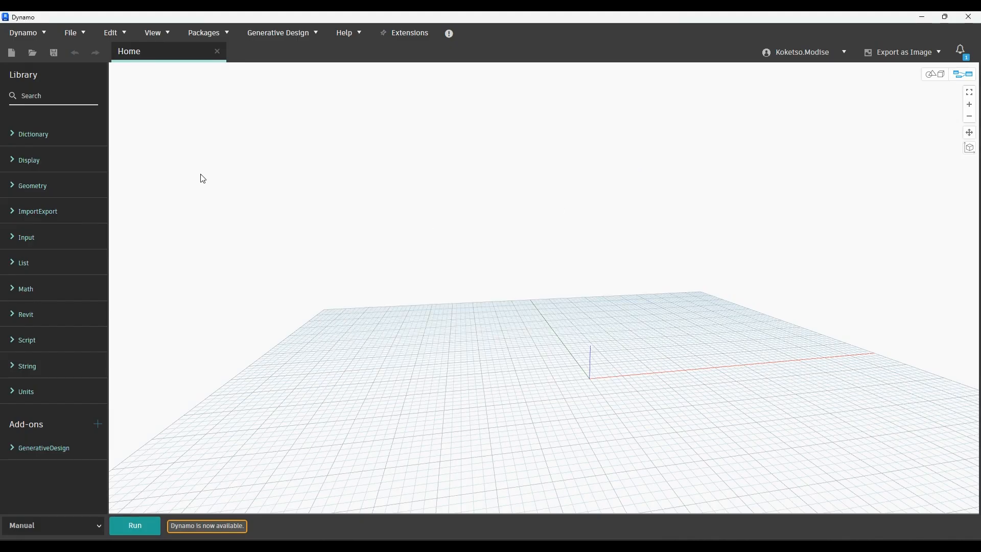
# Add a Code Block node to the empty graph and rename it POINTS.
pyautogui.rightClick(213, 188)
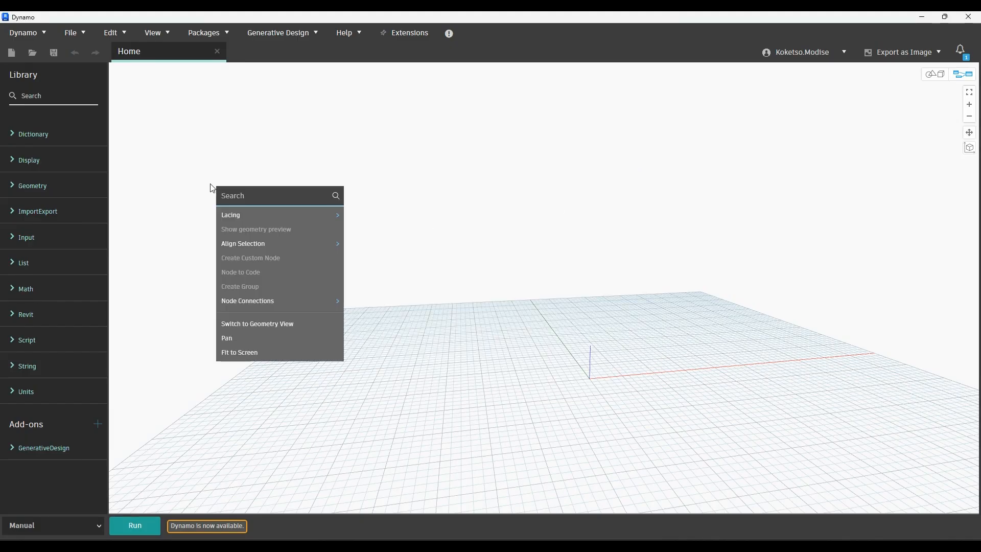
pyautogui.write('code')
pyautogui.press('Return')
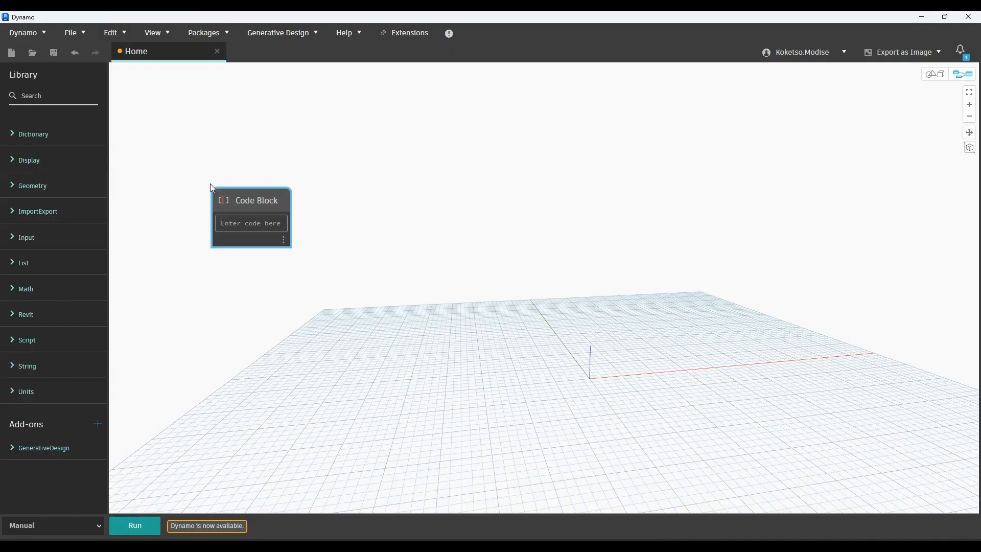
pyautogui.doubleClick(252, 194)
pyautogui.write('POINTS')
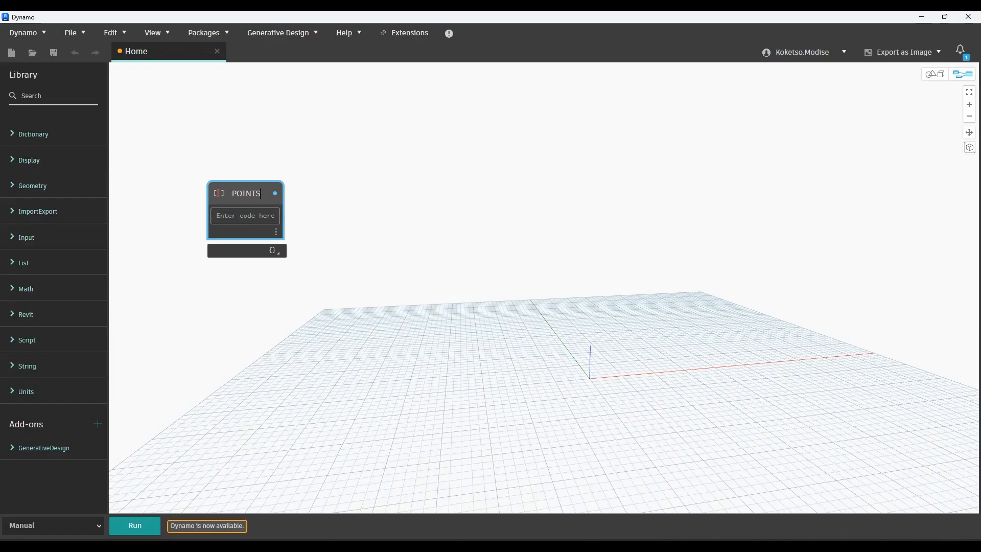
# Add a second Code Block named LINES beside the POINTS node, leaving a wide gap between the two.
pyautogui.doubleClick(400, 189)
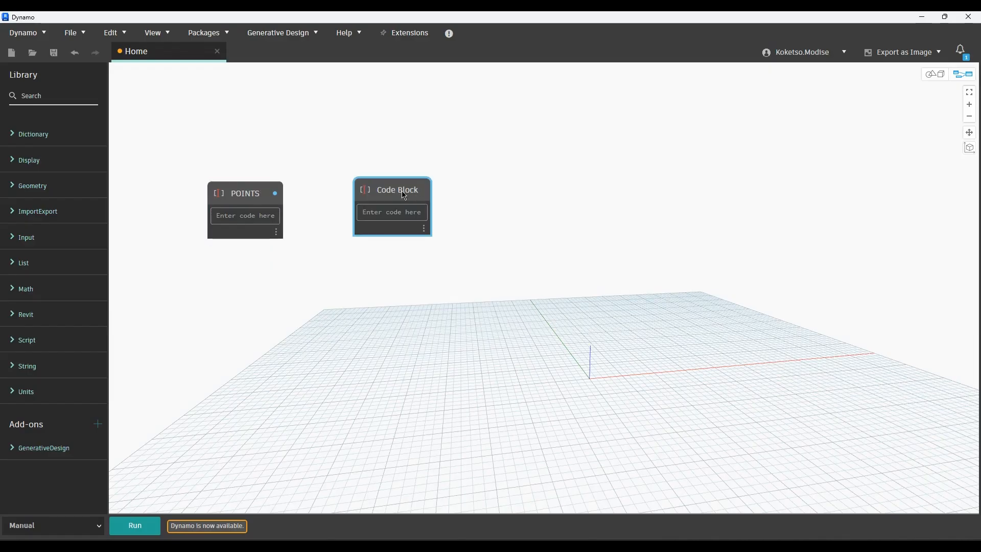
pyautogui.doubleClick(406, 194)
pyautogui.write('LINES')
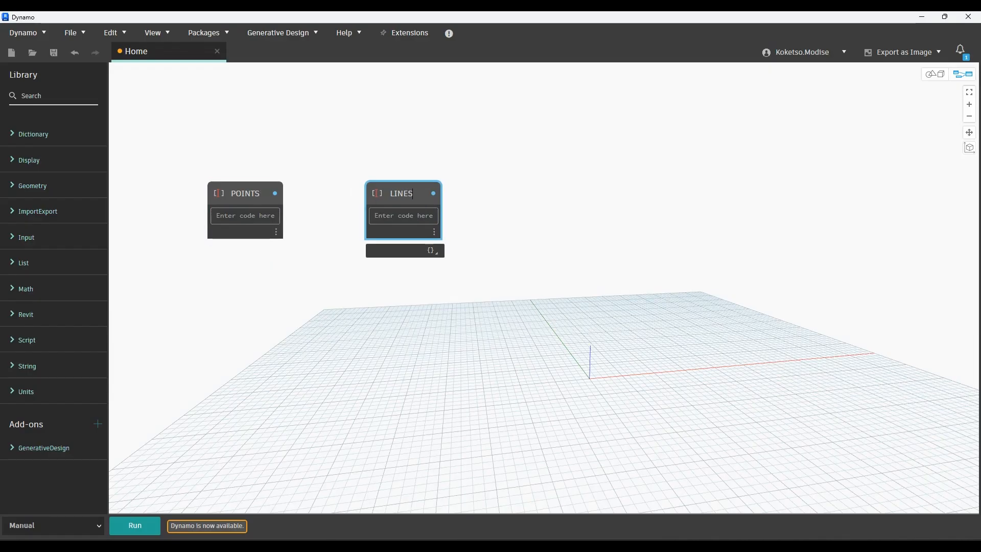
pyautogui.click(585, 199)
pyautogui.moveTo(425, 213); pyautogui.dragTo(572, 212)
# Enter the code POINTA = Point.ByCoordinates(0,0,17123); in the POINTS code block.
pyautogui.click(233, 214)
pyautogui.write('P')
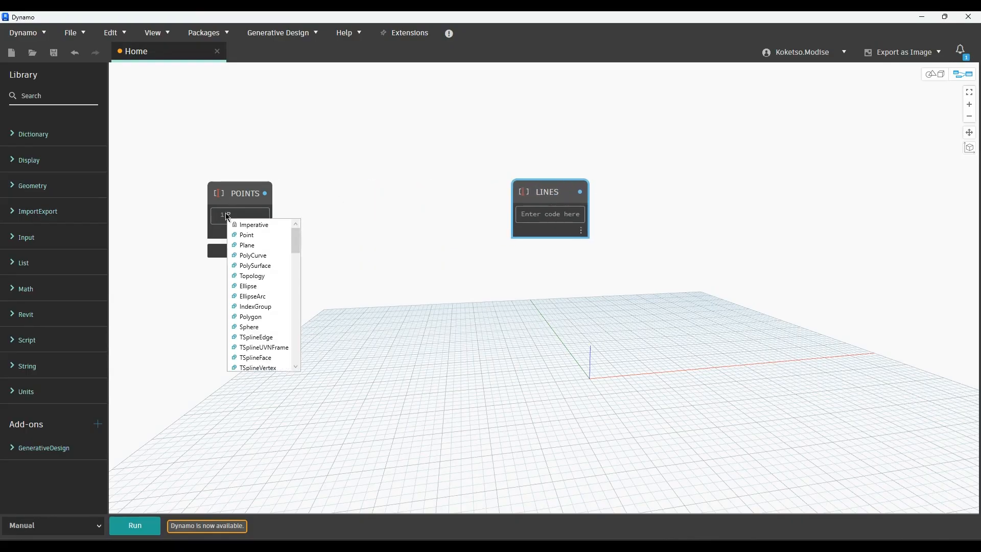
pyautogui.write('OINTA')
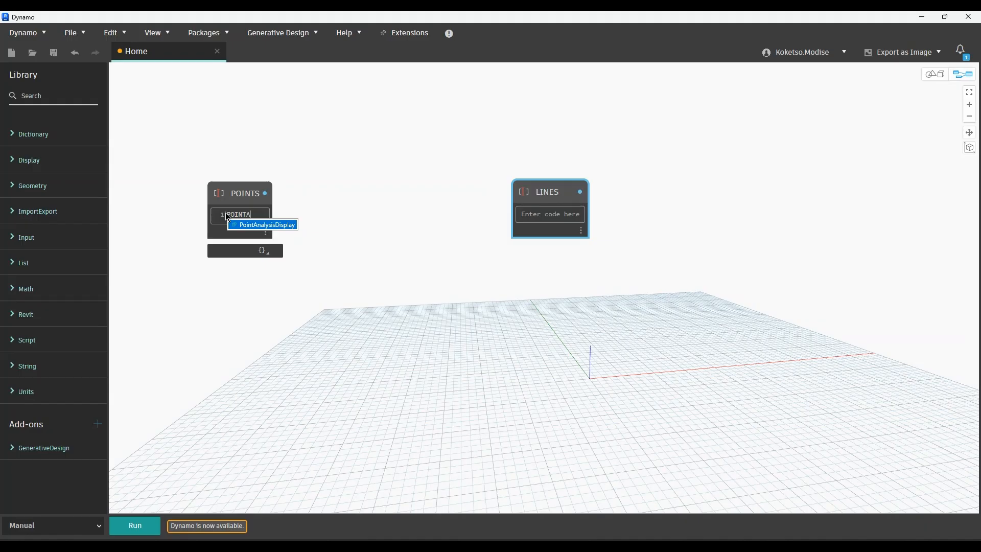
pyautogui.write(' = poi')
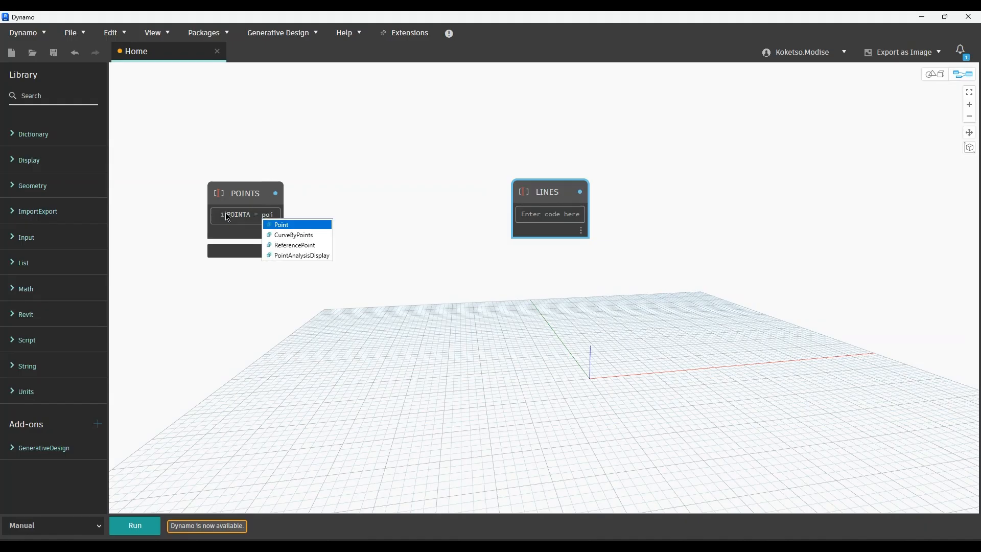
pyautogui.press('Return')
pyautogui.write('.by')
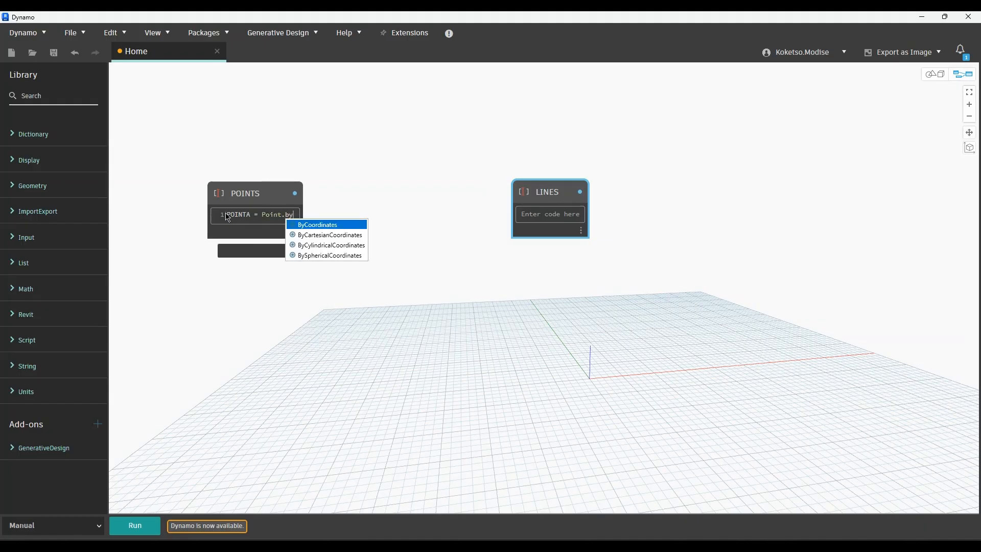
pyautogui.press('Return')
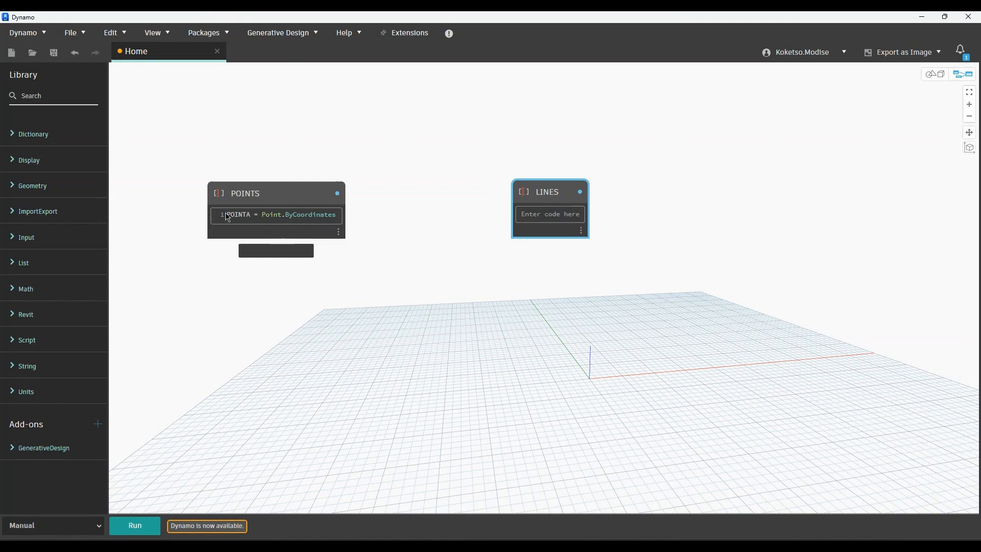
pyautogui.write('(0,0,')
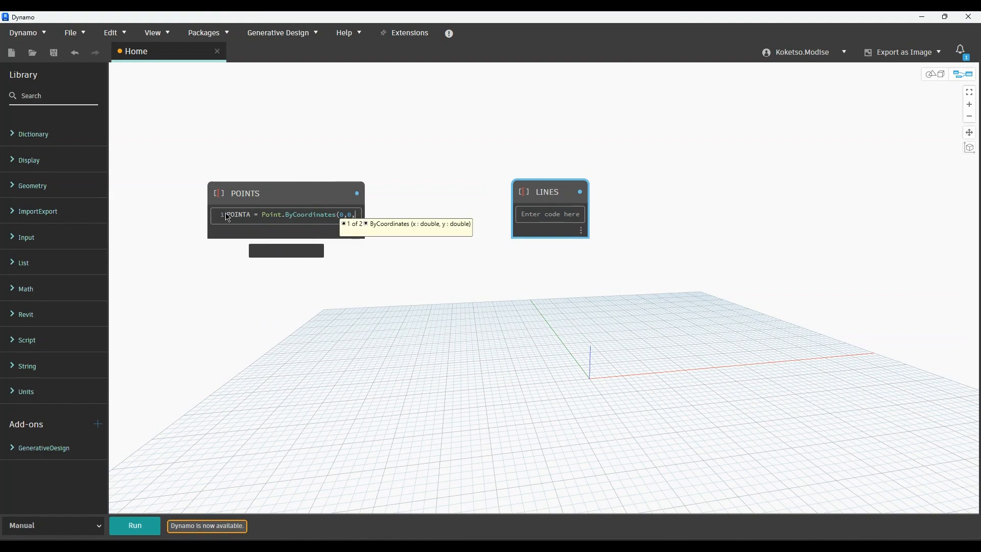
pyautogui.write('17')
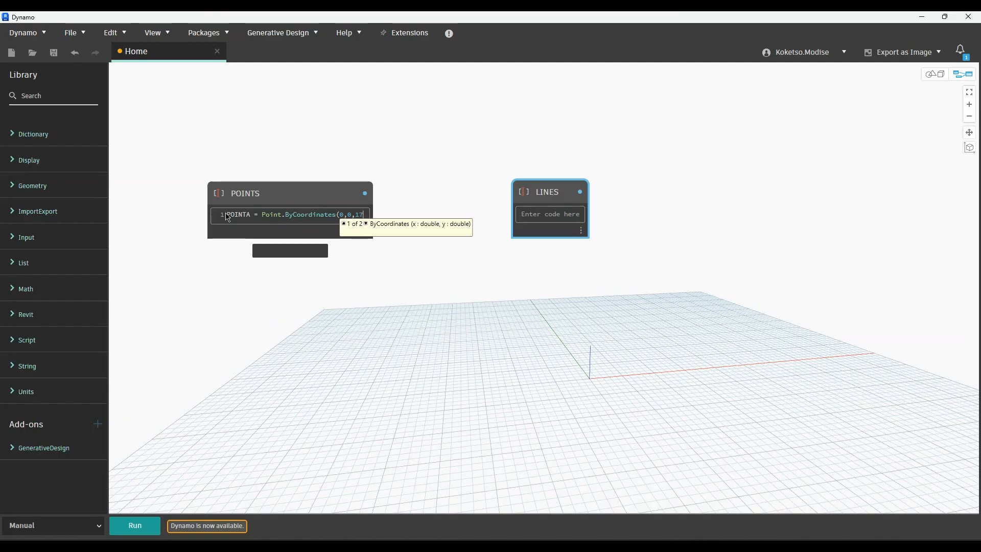
pyautogui.write('123)')
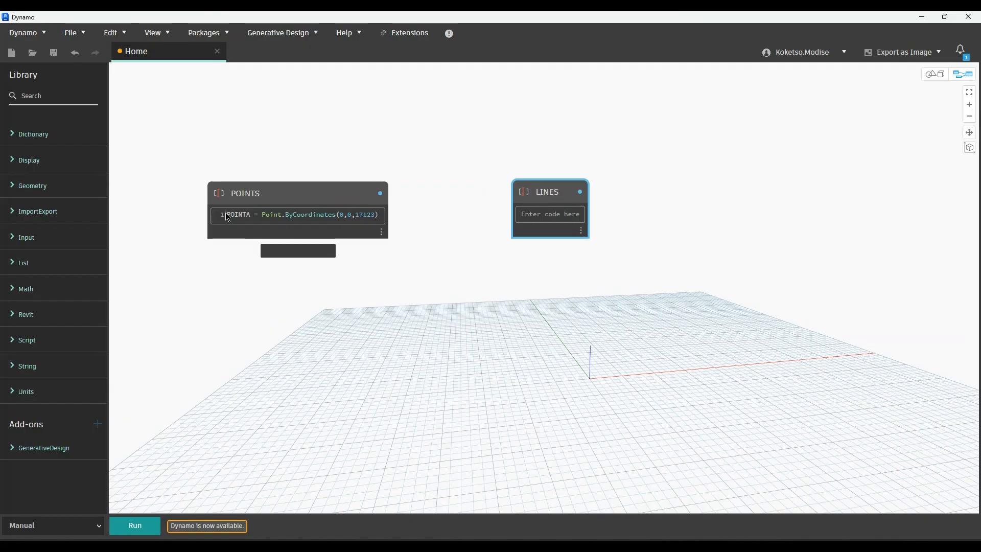
pyautogui.write(';')
pyautogui.click(447, 322)
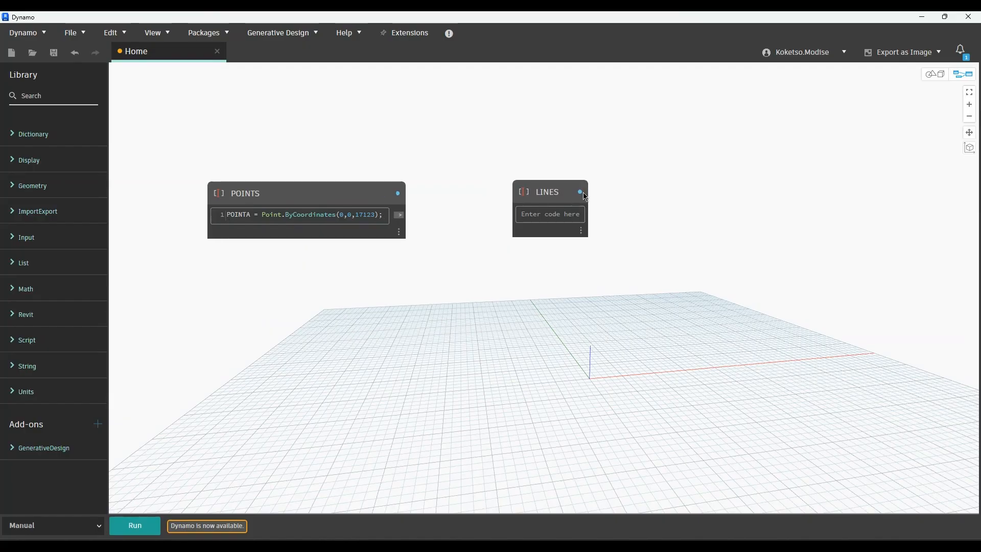
# Move the LINES node farther from POINTS and duplicate the POINTA line three times on new lines of the POINTS code block.
pyautogui.moveTo(585, 196); pyautogui.dragTo(615, 193)
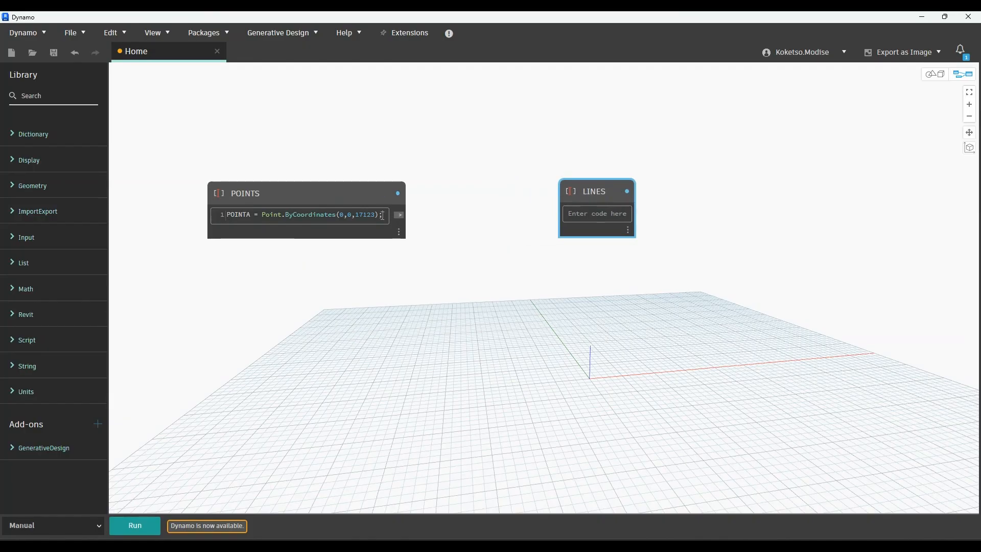
pyautogui.tripleClick(290, 217)
pyautogui.hotkey('ctrl', 'c')
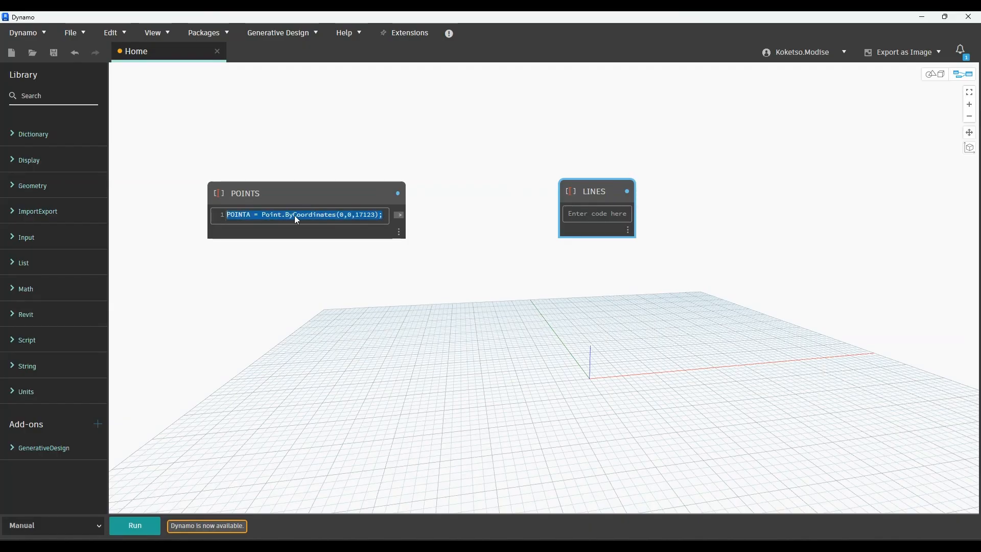
pyautogui.click(384, 217)
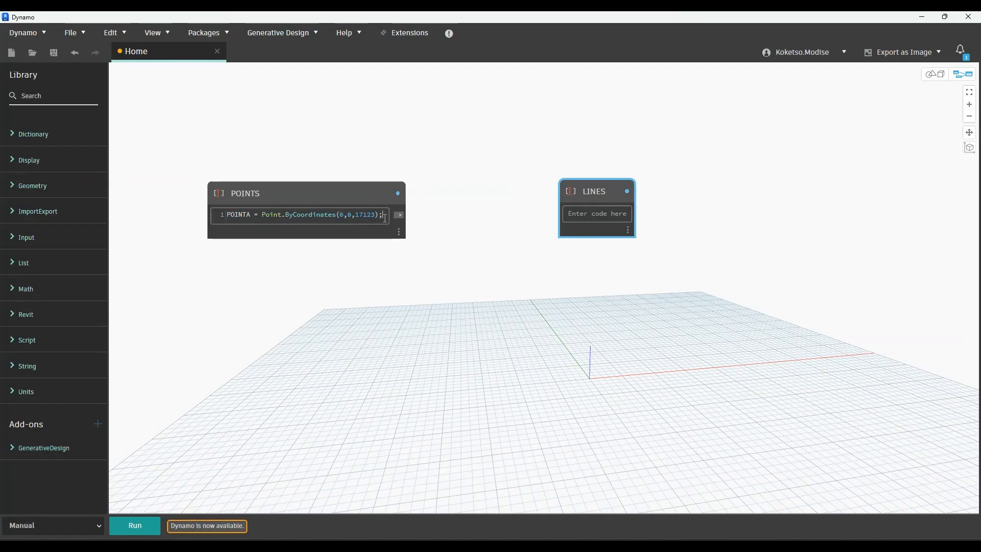
pyautogui.press('Return')
pyautogui.hotkey('ctrl', 'v')
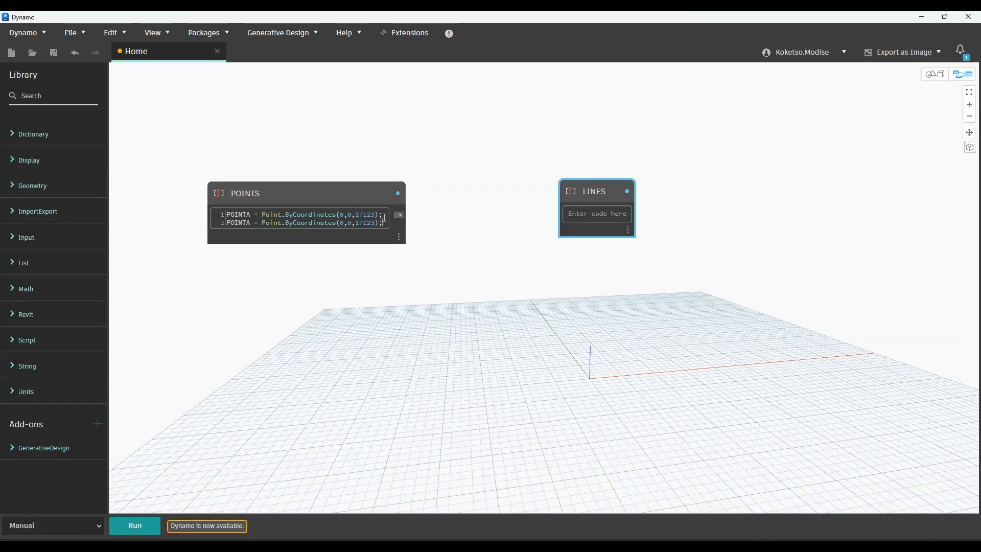
pyautogui.press('Return')
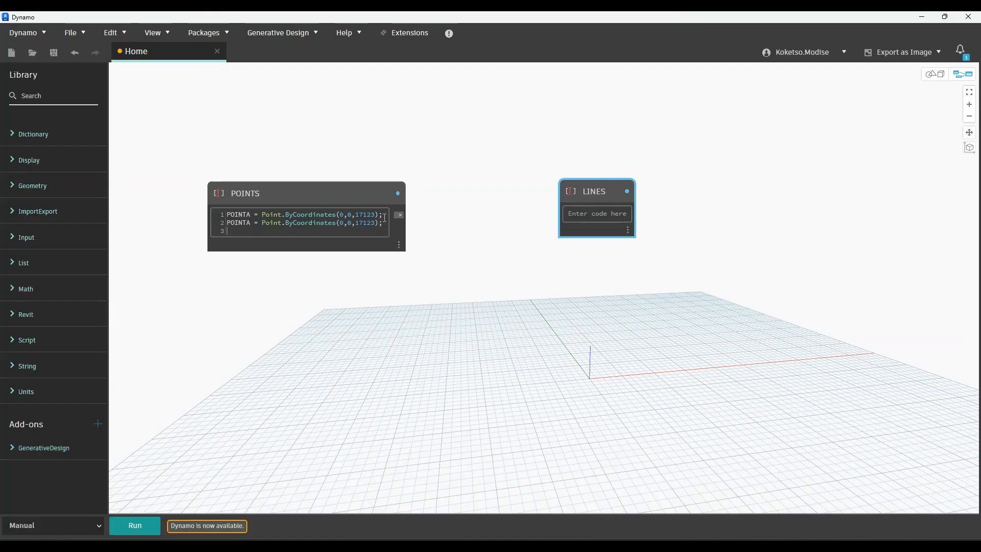
pyautogui.hotkey('ctrl', 'v')
pyautogui.press('Return')
pyautogui.hotkey('ctrl', 'v')
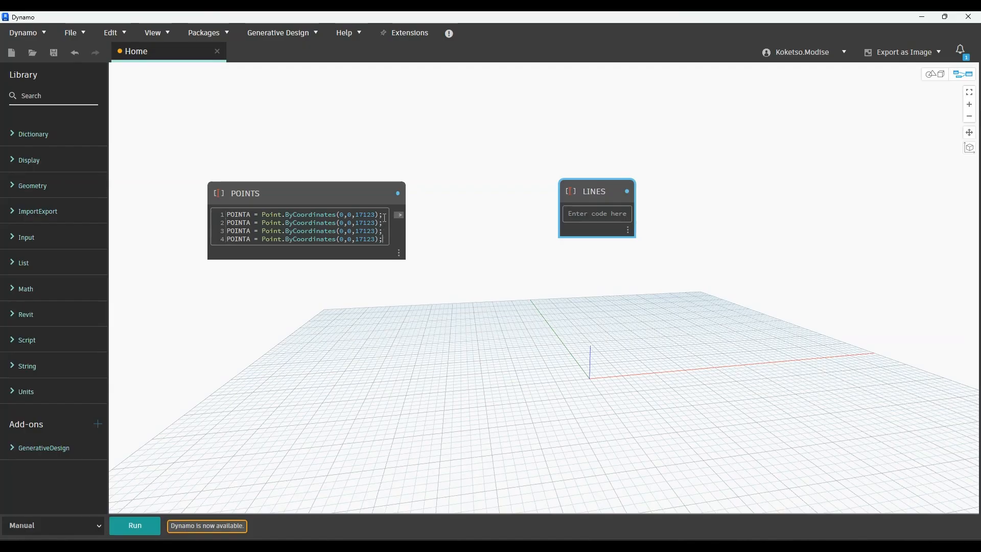
pyautogui.click(486, 208)
# Rename the three duplicated point variables in the POINTS code block to POINTB, POINTC and POINTD.
pyautogui.scroll(1, 483, 209)
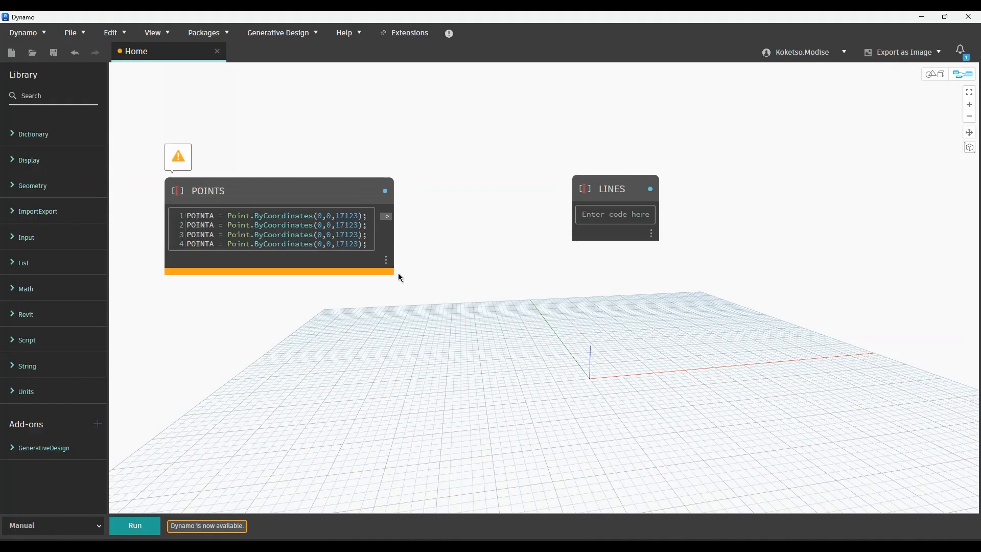
pyautogui.scroll(1, 388, 306)
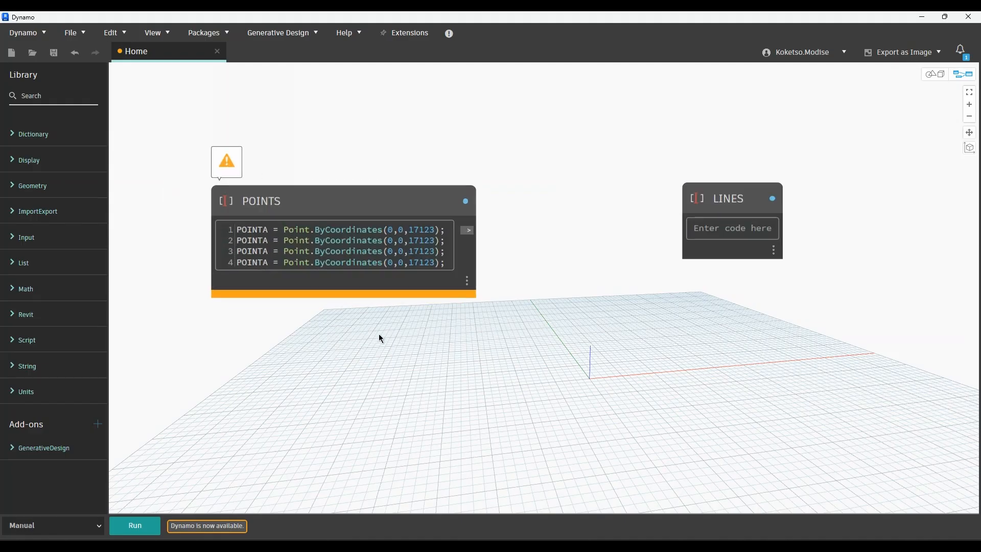
pyautogui.click(269, 241)
pyautogui.press('BackSpace')
pyautogui.write('b')
pyautogui.press('BackSpace')
pyautogui.write('B')
pyautogui.press('BackSpace')
pyautogui.write('C')
pyautogui.press('BackSpace')
pyautogui.write('D')
pyautogui.click(348, 340)
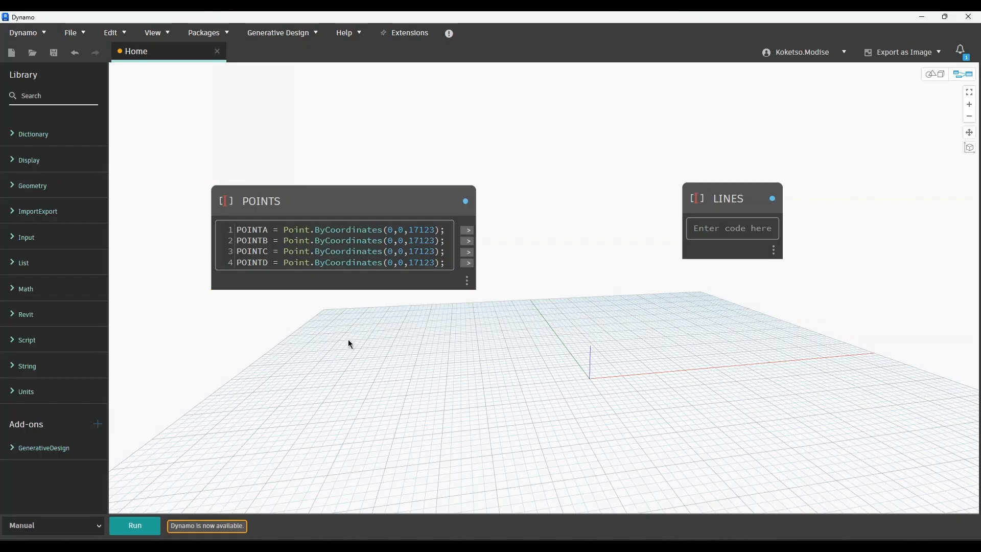
# Set the X coordinates in the POINTS code block to 36000 for POINTB, 72000 for POINTC and 108000 for POINTD.
pyautogui.scroll(1, 421, 308)
pyautogui.moveTo(421, 308); pyautogui.dragTo(402, 300, button='middle')
pyautogui.scroll(-1, 448, 226)
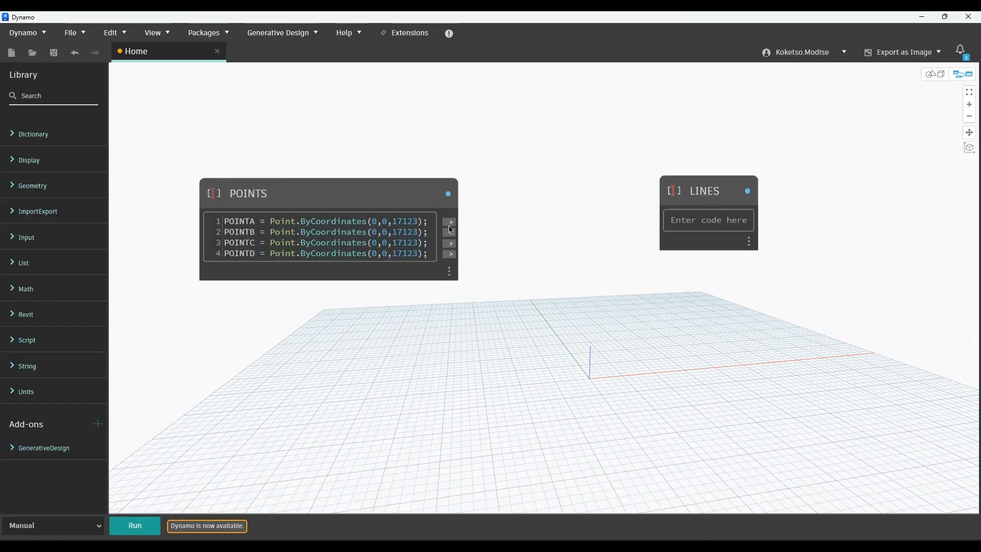
pyautogui.scroll(2, 452, 242)
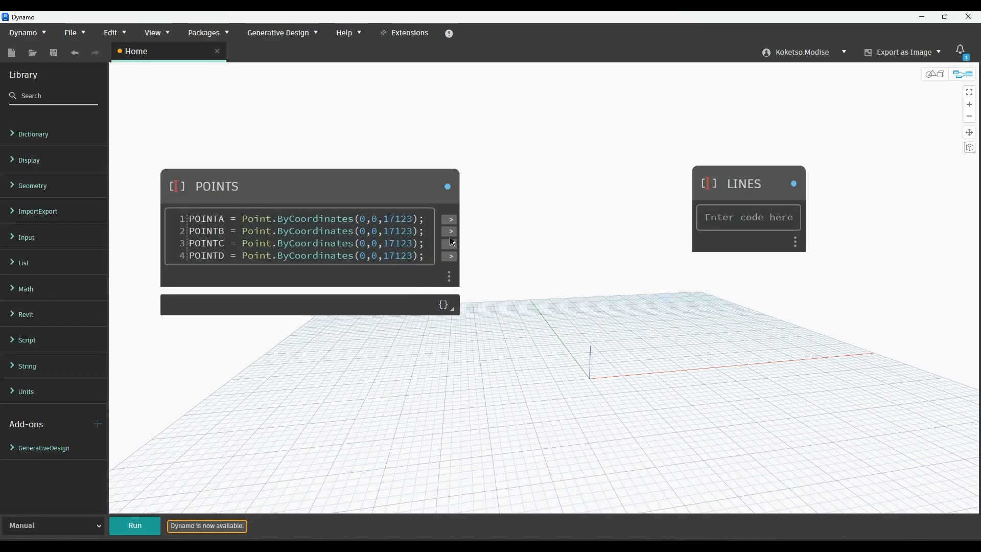
pyautogui.click(365, 231)
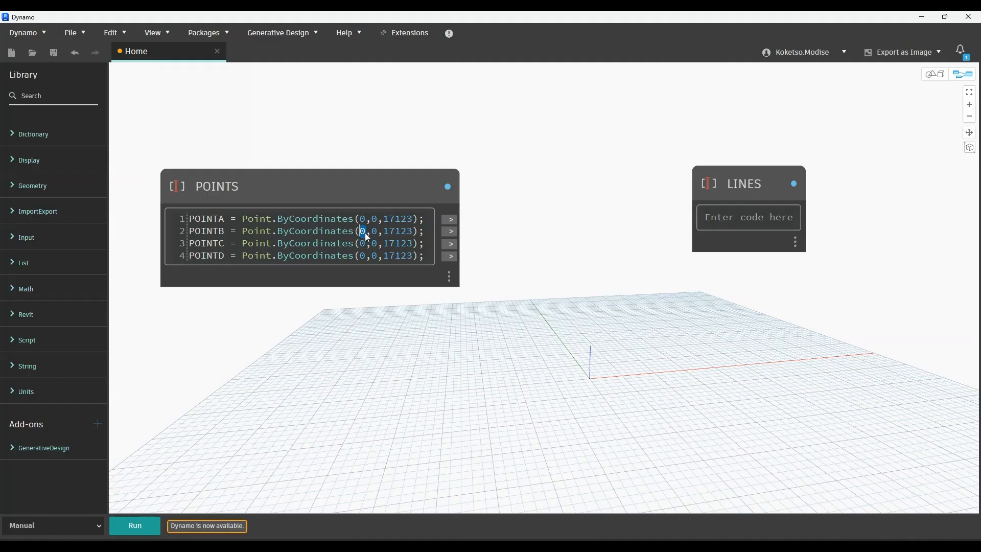
pyautogui.write('36000')
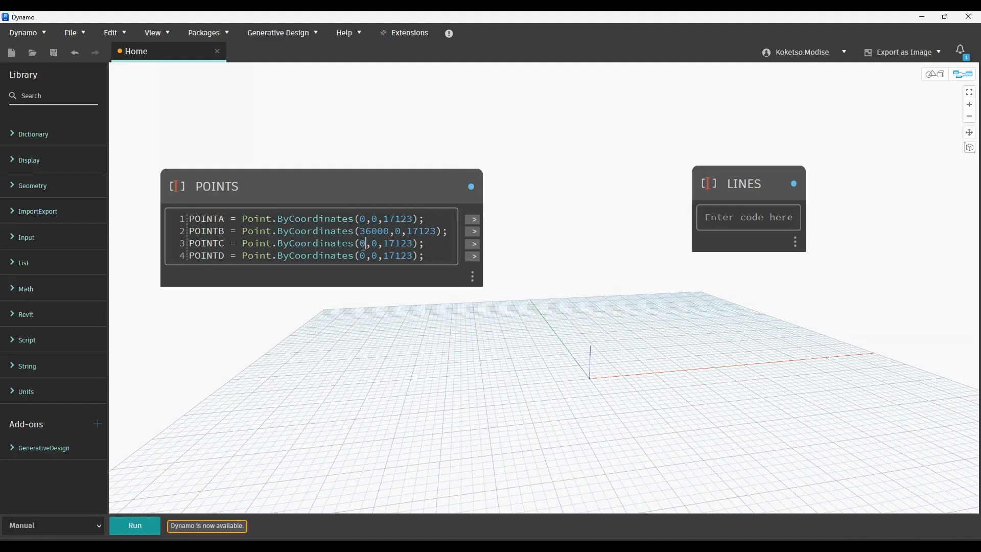
pyautogui.doubleClick(363, 243)
pyautogui.write('000')
pyautogui.write('10800')
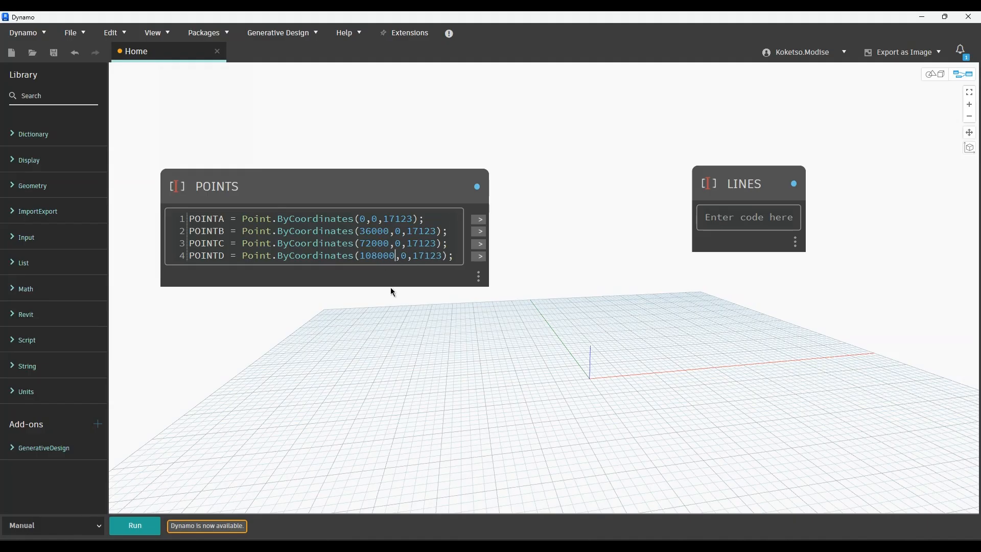
# Set the Z coordinates in the POINTS code block to 17032 for POINTB, 16942 for POINTC and 16851 for POINTD.
pyautogui.moveTo(418, 242); pyautogui.dragTo(407, 235)
pyautogui.click(432, 231)
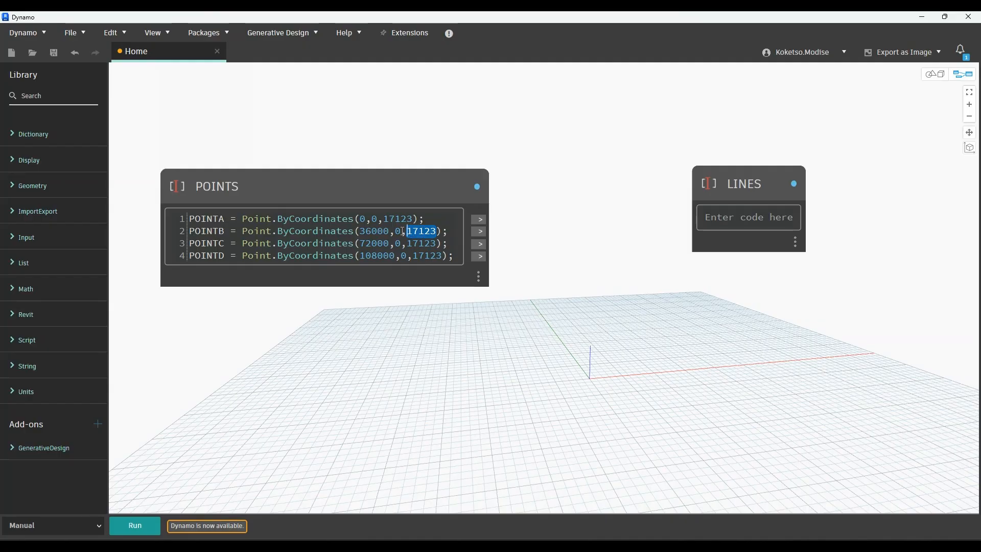
pyautogui.write('17032')
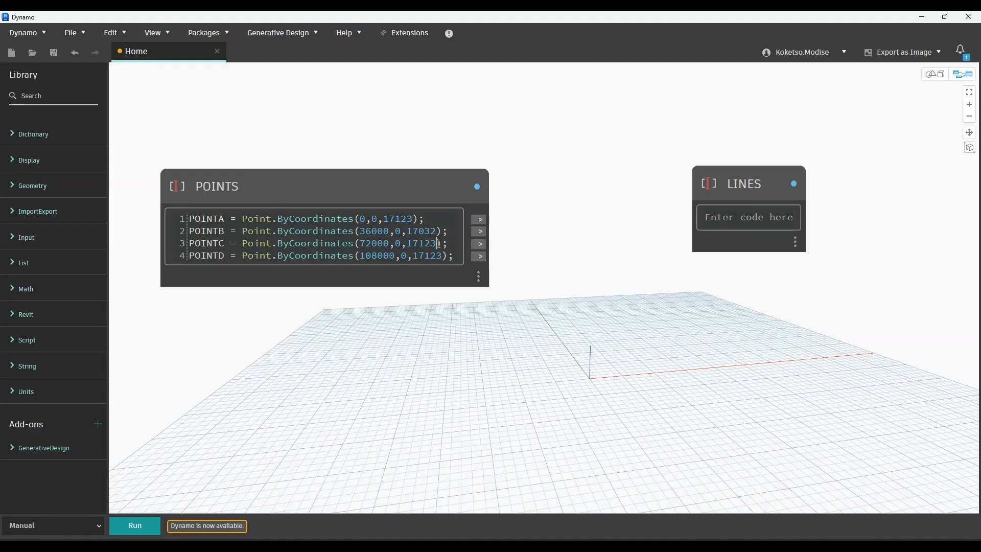
pyautogui.moveTo(412, 242); pyautogui.dragTo(408, 245)
pyautogui.write('1')
pyautogui.write('16')
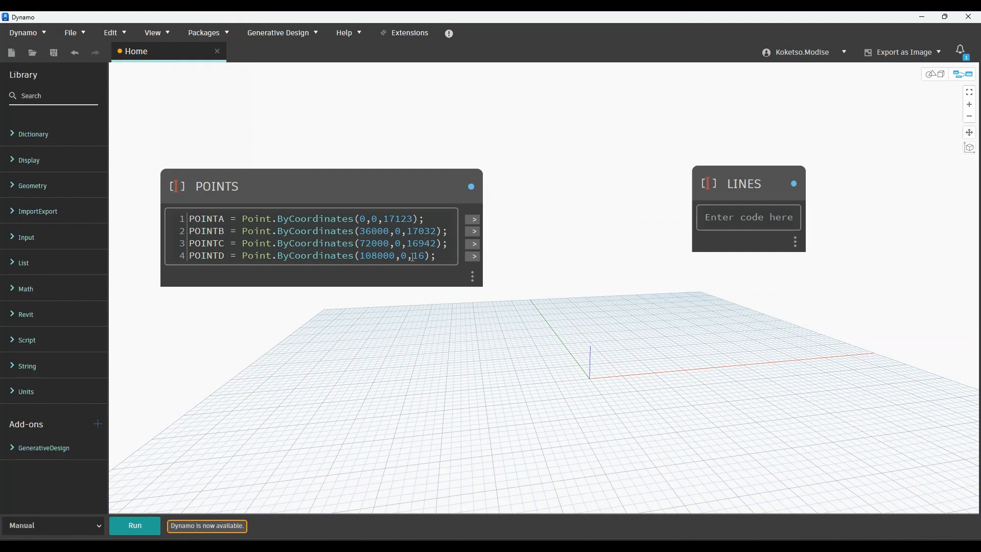
pyautogui.write('851')
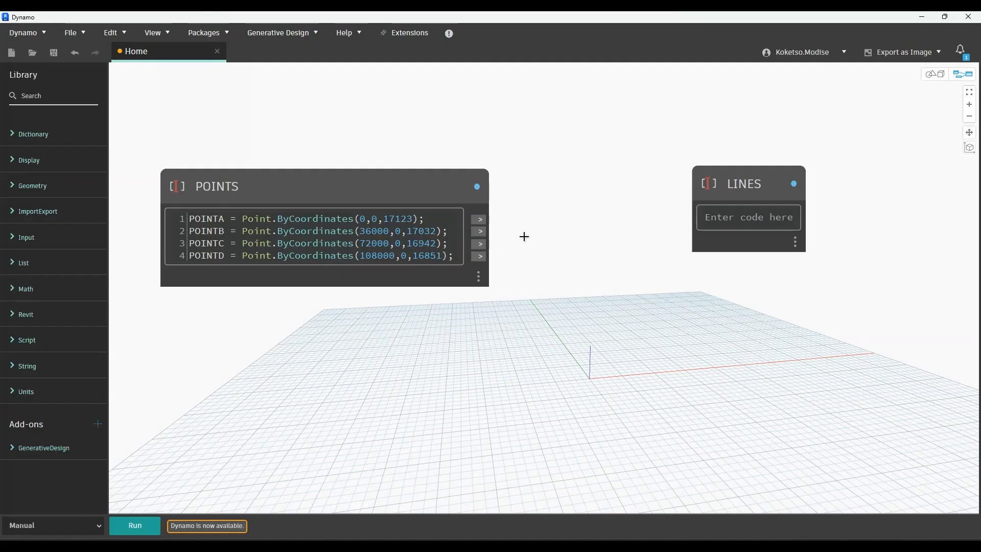
# Move the LINES node slightly closer to POINTS and enter Line.ByStartPointEndPoint(POINTA,POINTB); in its code block.
pyautogui.scroll(-3, 525, 236)
pyautogui.moveTo(593, 219)
pyautogui.mouseDown()
pyautogui.moveTo(585, 213)
pyautogui.moveTo(582, 223)
pyautogui.mouseUp()
pyautogui.click(576, 247)
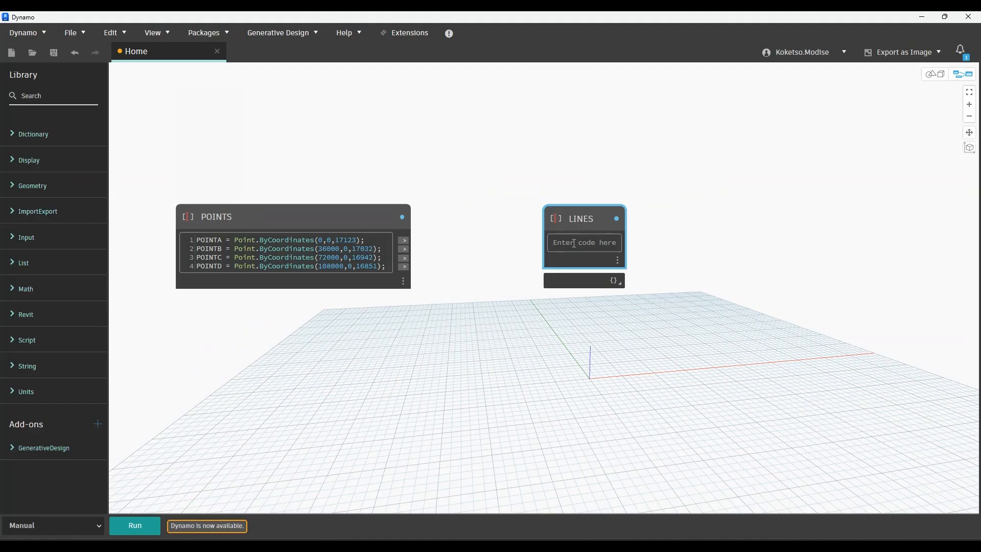
pyautogui.write('LINE')
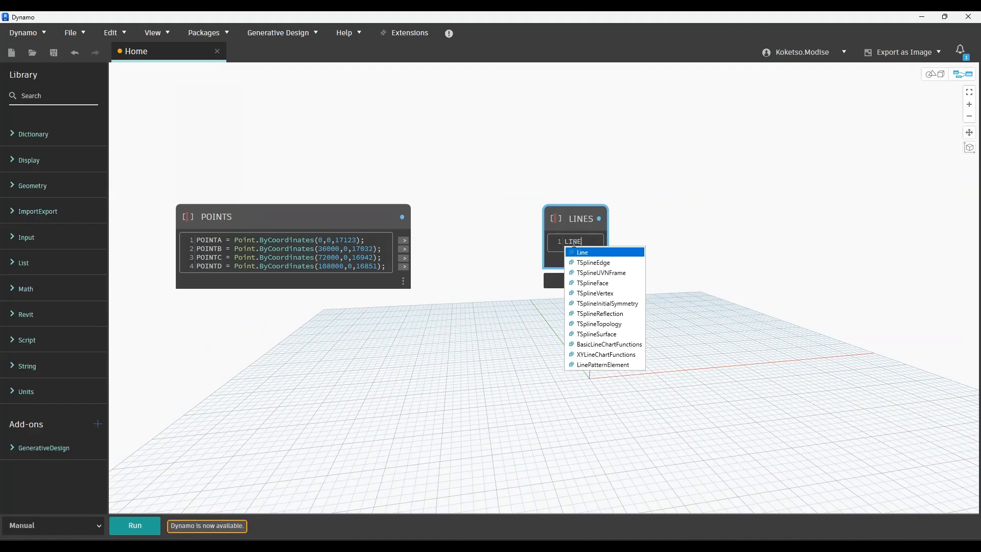
pyautogui.press('Return')
pyautogui.write('.BY')
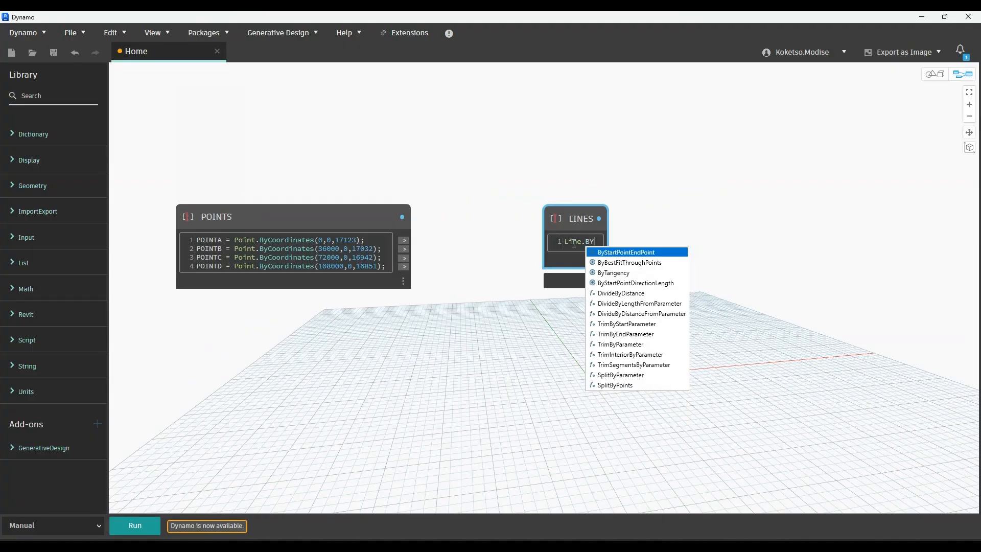
pyautogui.press('Return')
pyautogui.write('(')
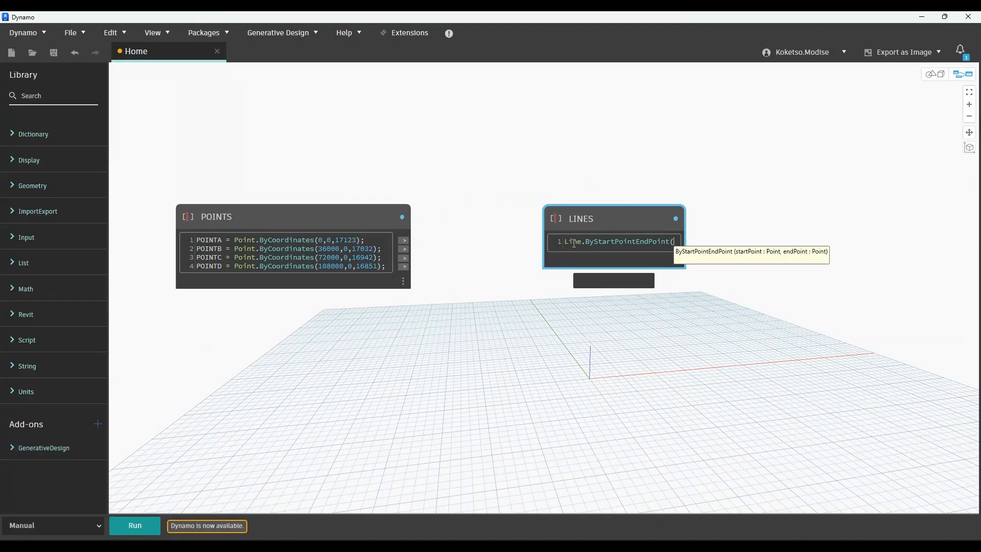
pyautogui.write('POINTA')
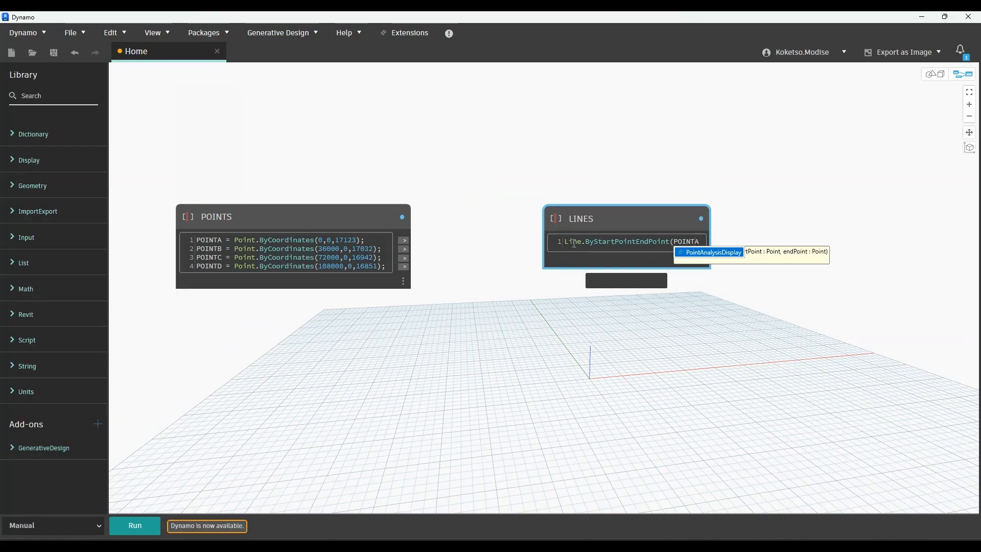
pyautogui.write(',POI')
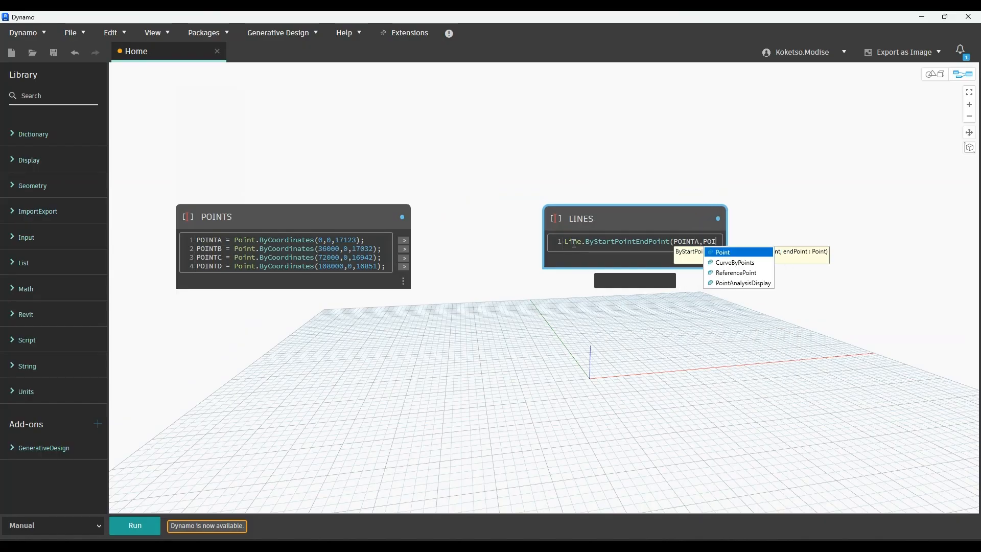
pyautogui.write('NTB);')
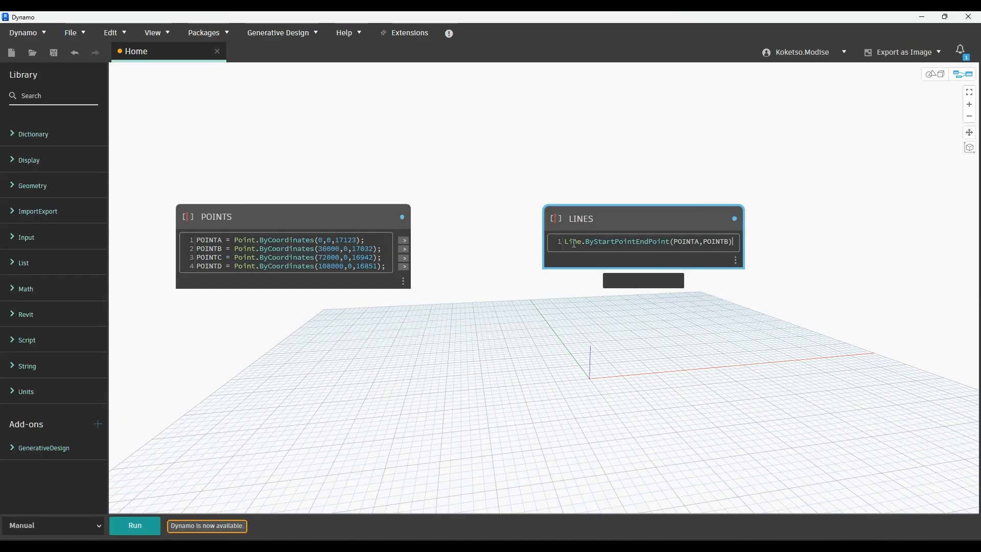
# Duplicate the Line.ByStartPointEndPoint statement three times on new lines of the LINES code block and commit the code.
pyautogui.press('Return')
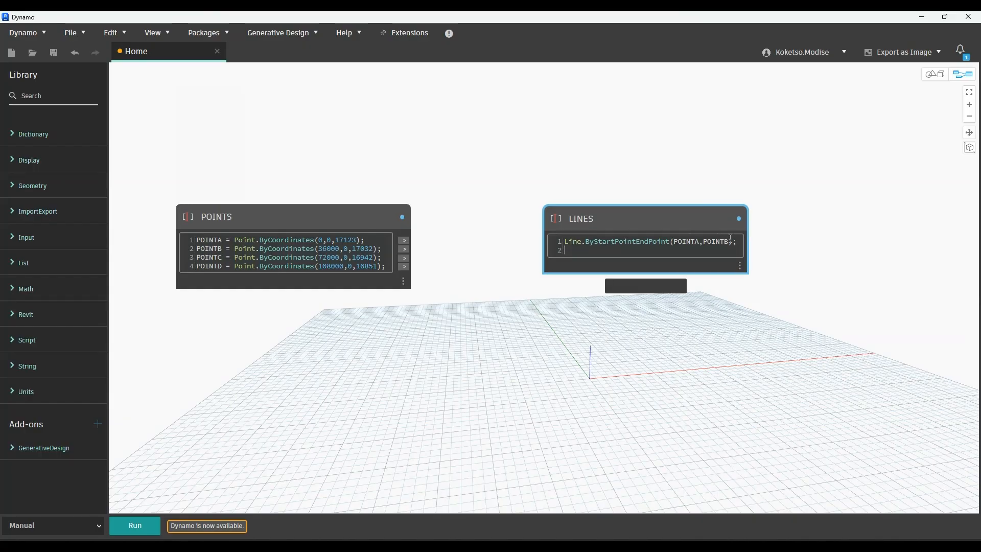
pyautogui.moveTo(559, 245); pyautogui.dragTo(587, 250)
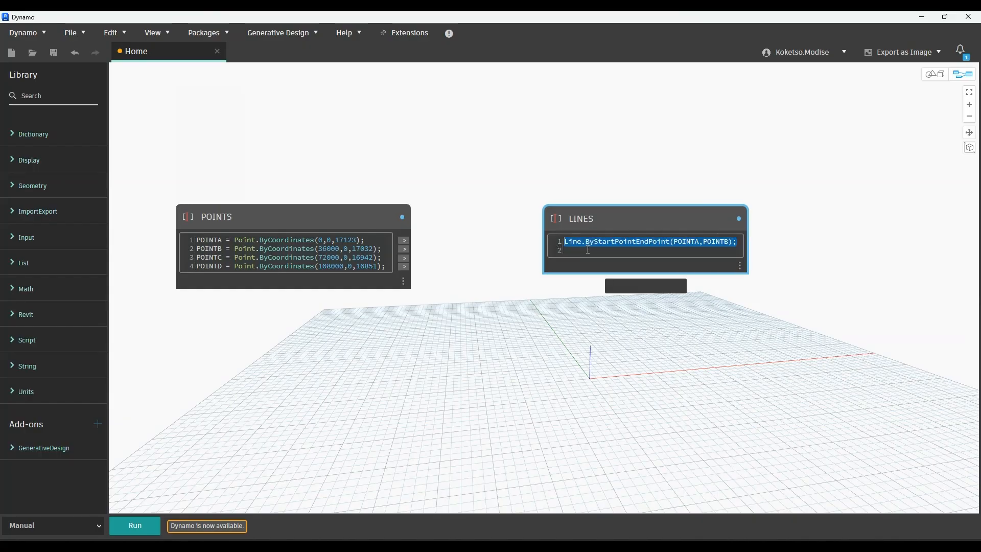
pyautogui.hotkey('ctrl', 'c')
pyautogui.click(588, 250)
pyautogui.hotkey('ctrl', 'v')
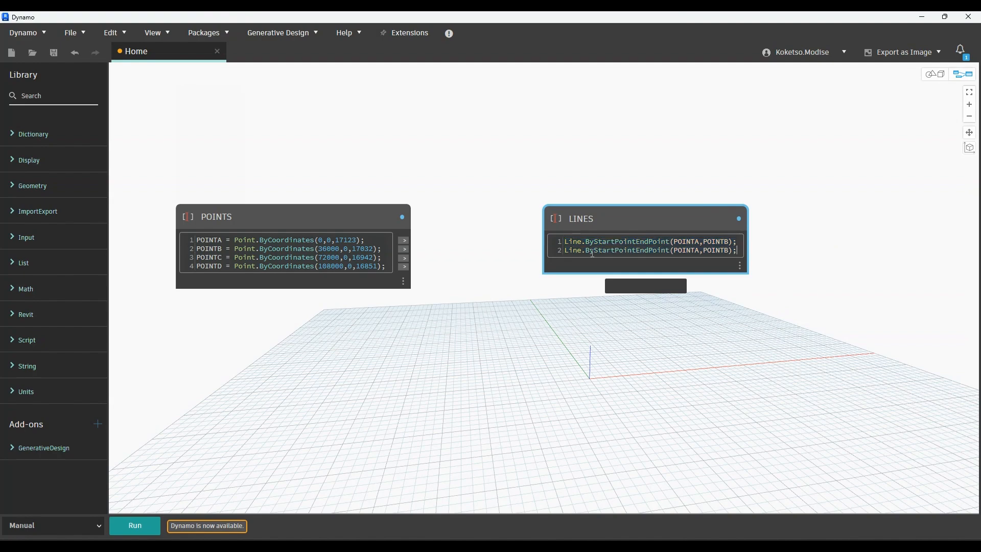
pyautogui.press('Return')
pyautogui.hotkey('ctrl', 'v')
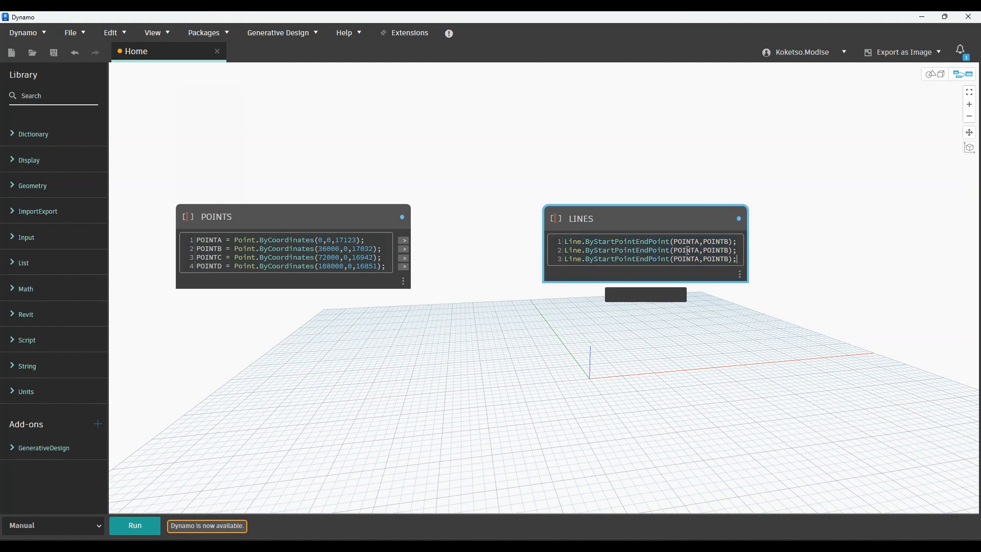
pyautogui.press('Return')
pyautogui.hotkey('ctrl', 'v')
pyautogui.click(724, 313)
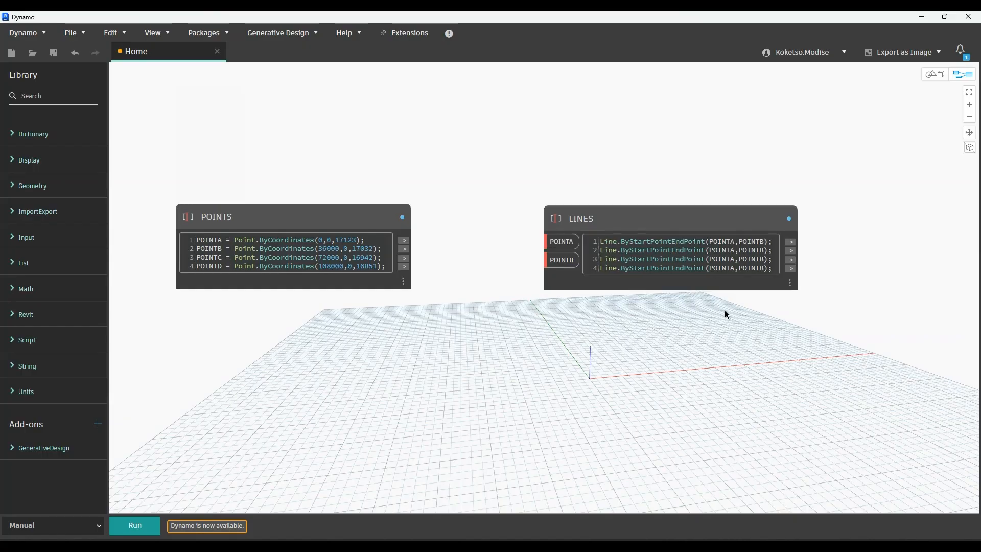
# Change the arguments in the LINES code block to POINTB,POINTC on the second line and POINTC,POINTD on the third.
pyautogui.scroll(5, 725, 232)
pyautogui.click(726, 226)
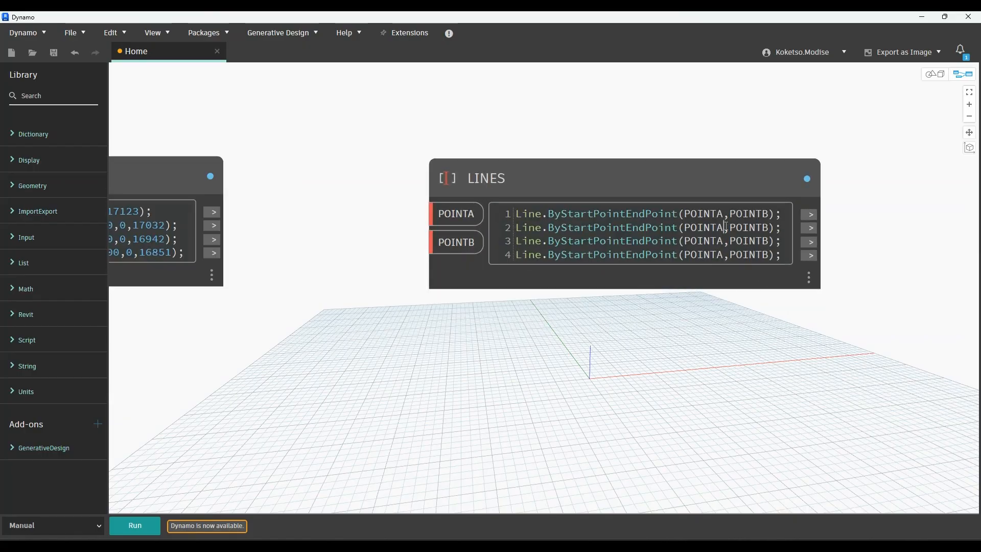
pyautogui.press('BackSpace')
pyautogui.write('C')
pyautogui.press('BackSpace')
pyautogui.write('B')
pyautogui.press('Escape')
# Delete the redundant fourth statement from the LINES code block and commit the code.
pyautogui.tripleClick(528, 255)
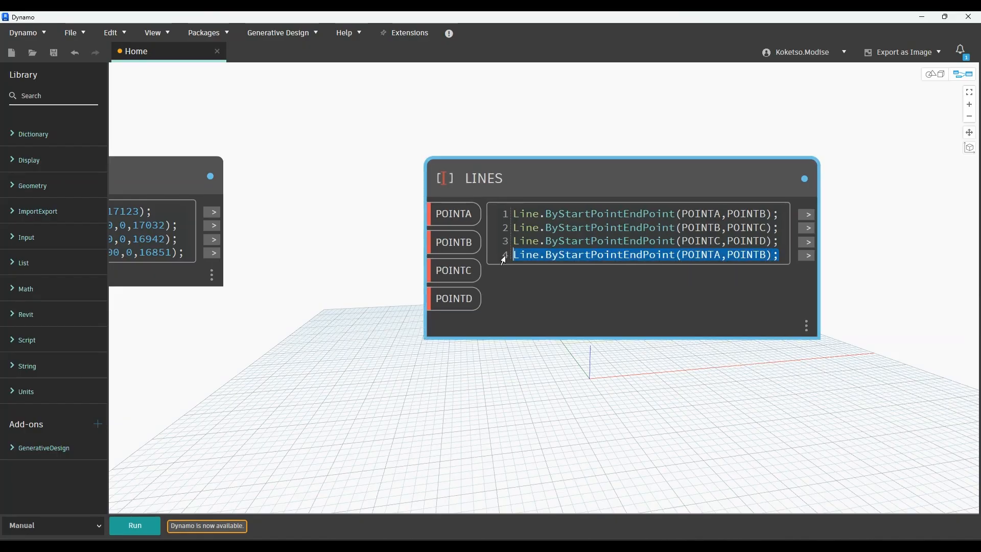
pyautogui.press('BackSpace')
pyautogui.click(546, 370)
# Shift the LINES node away from POINTS and wire the four POINTS outputs to the matching POINTA, POINTB, POINTC and POINTD inputs.
pyautogui.scroll(-3, 546, 371)
pyautogui.scroll(-3, 399, 277)
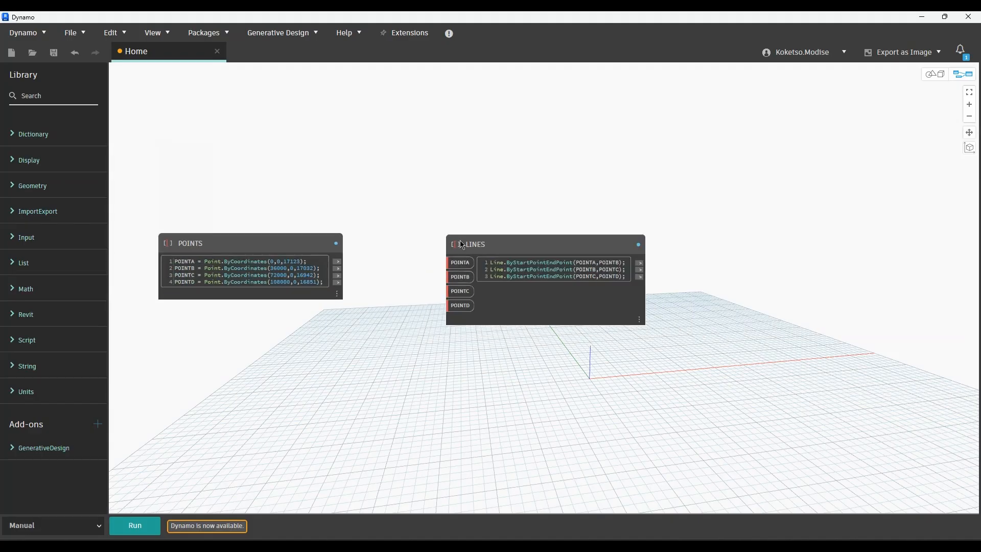
pyautogui.moveTo(462, 244); pyautogui.dragTo(513, 235)
pyautogui.scroll(3, 347, 274)
pyautogui.scroll(-2, 408, 256)
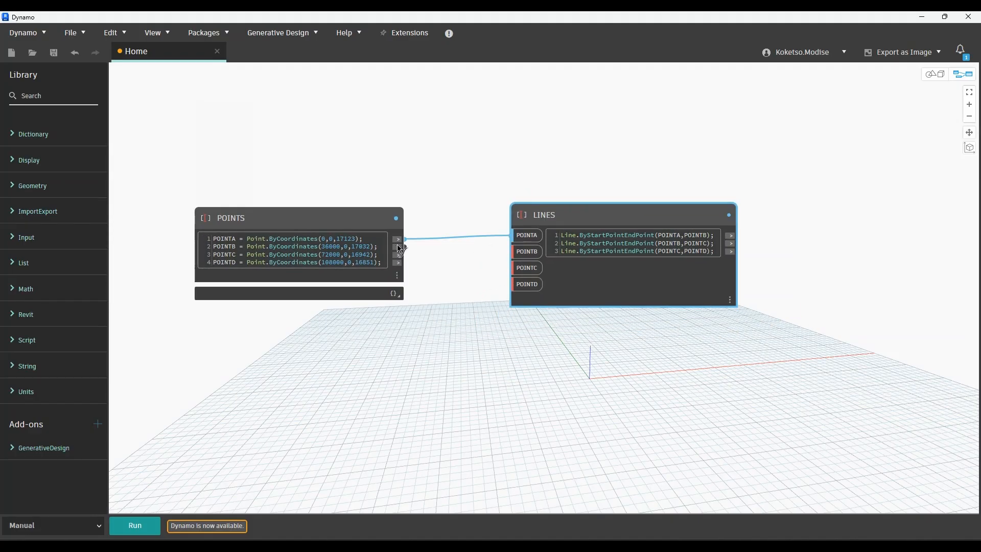
pyautogui.moveTo(397, 247); pyautogui.dragTo(513, 251)
pyautogui.moveTo(398, 254); pyautogui.dragTo(530, 267)
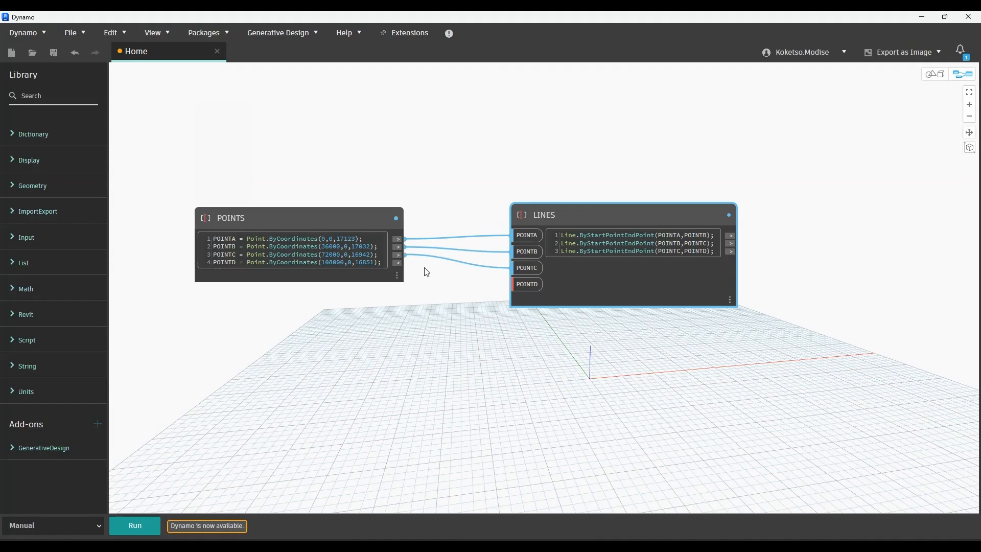
pyautogui.moveTo(398, 263); pyautogui.dragTo(527, 284)
# Run the graph and inspect the generated points and lines in the 3D geometry view, fitted to the screen.
pyautogui.scroll(-2, 407, 313)
pyautogui.scroll(1, 357, 355)
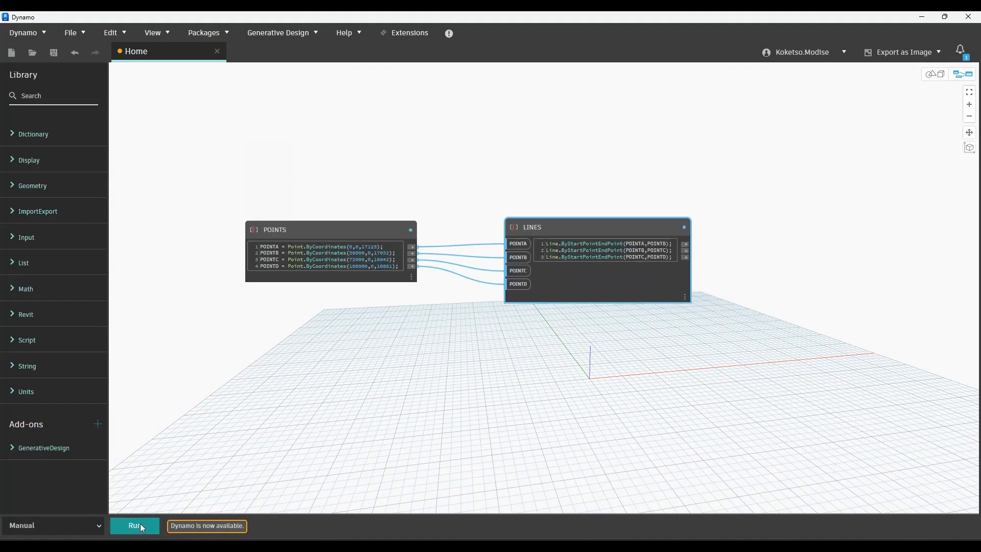
pyautogui.click(135, 525)
pyautogui.click(935, 74)
pyautogui.click(969, 92)
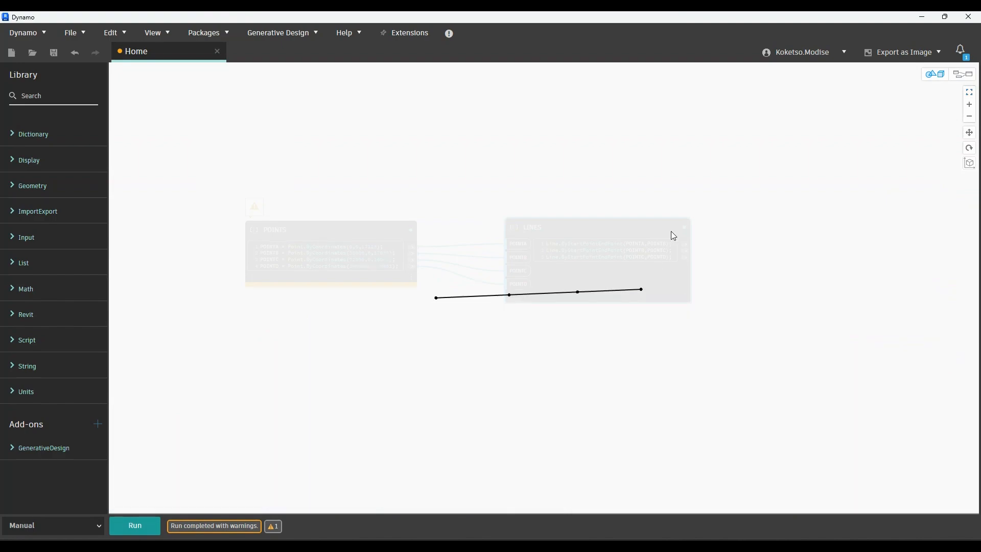
pyautogui.moveTo(411, 344); pyautogui.dragTo(505, 298, button='right')
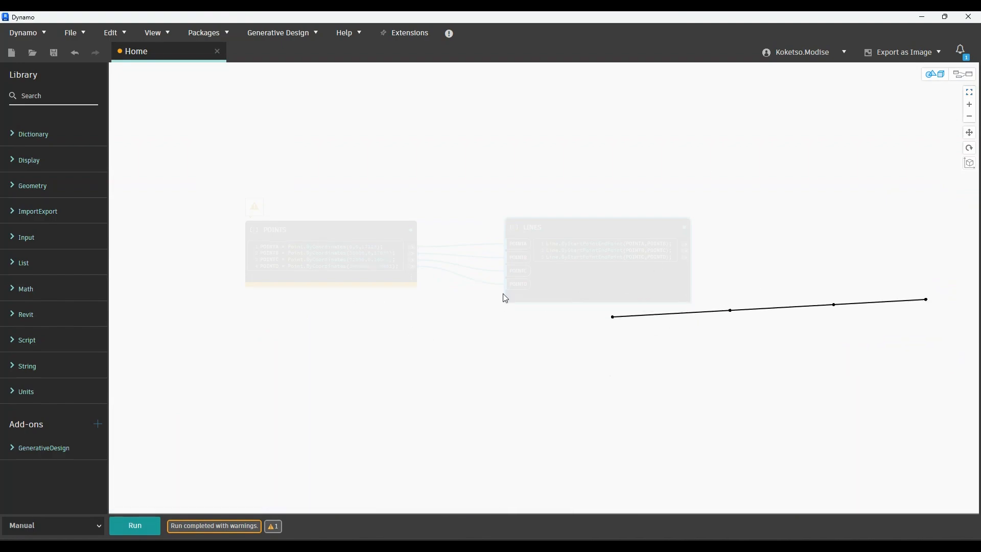
# Return to the graph view, move the LINES node closer to POINTS and clear the selection.
pyautogui.click(963, 75)
pyautogui.scroll(-2, 357, 307)
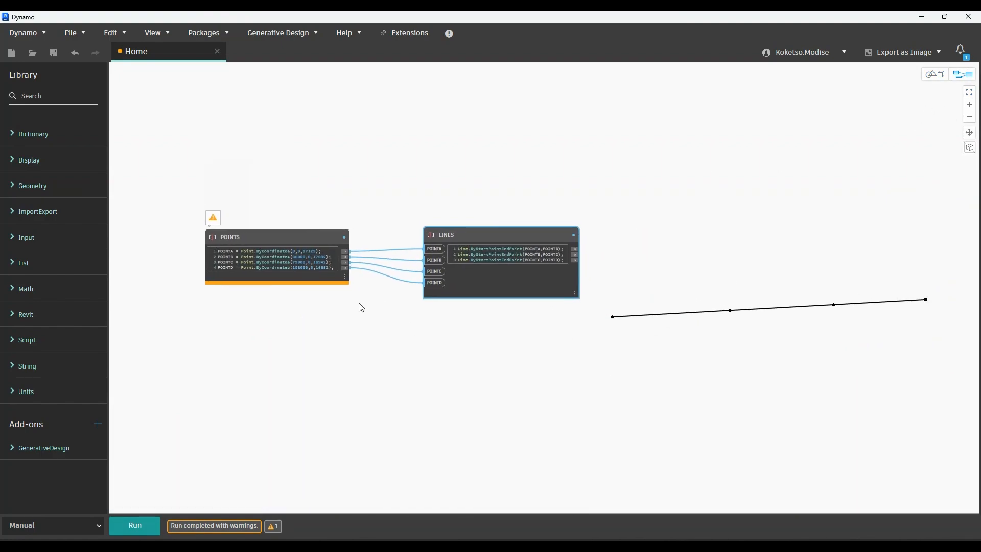
pyautogui.scroll(2, 434, 238)
pyautogui.moveTo(434, 238); pyautogui.dragTo(386, 240)
pyautogui.scroll(-3, 386, 241)
pyautogui.scroll(1, 579, 302)
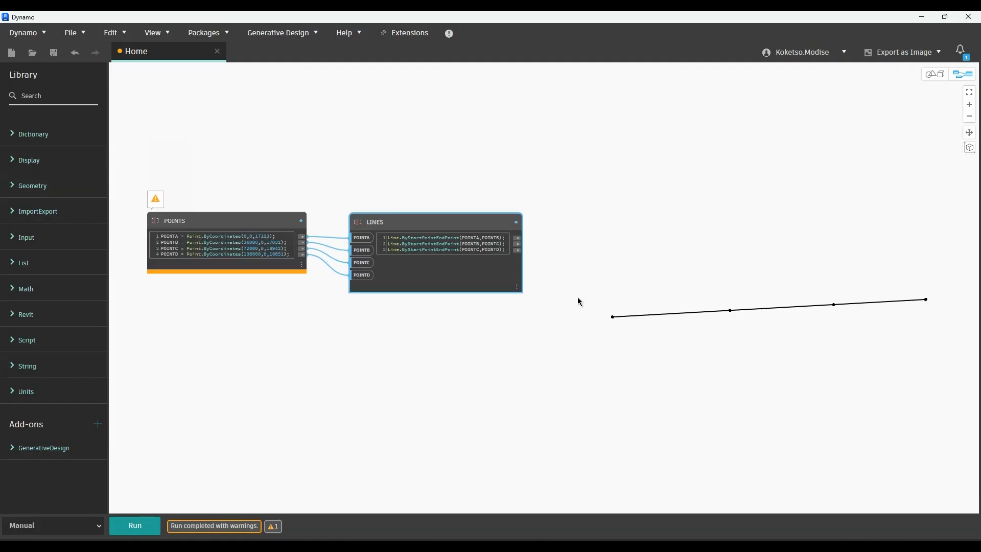
pyautogui.click(596, 239)
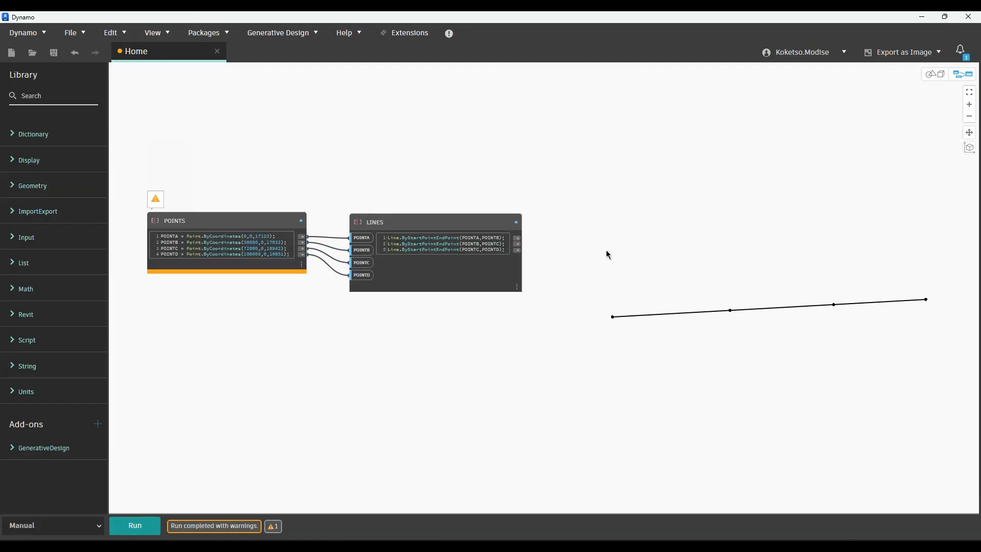
# Search for STRUCTURAL FRAMING and add the Structural Framing Types node beyond the LINES node.
pyautogui.rightClick(596, 229)
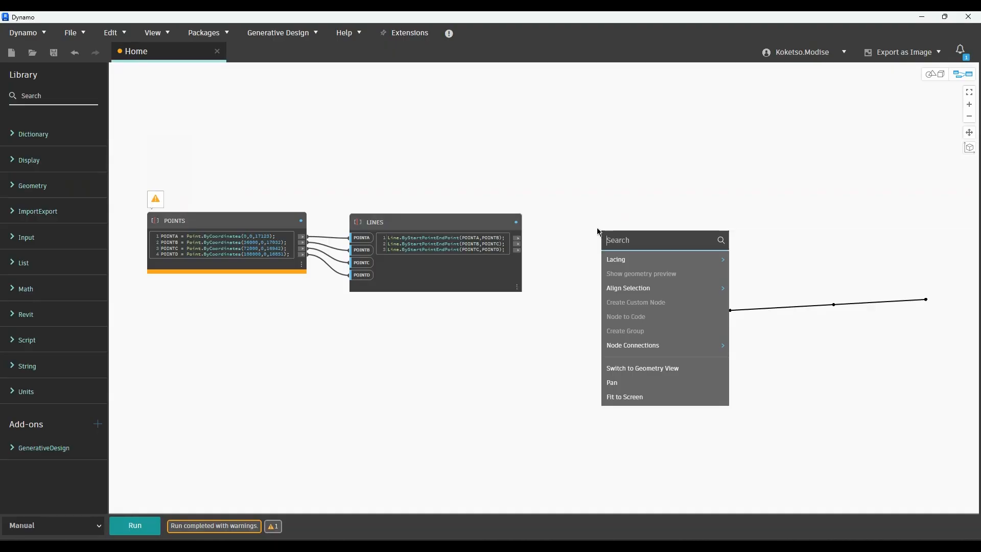
pyautogui.write('STRUCTURAL')
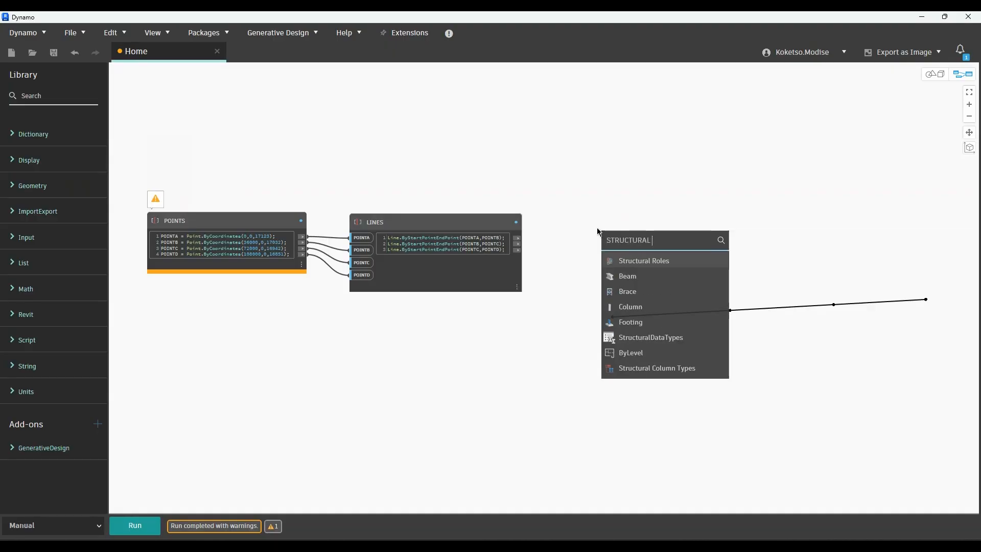
pyautogui.write(' FRAMING')
pyautogui.press('Return')
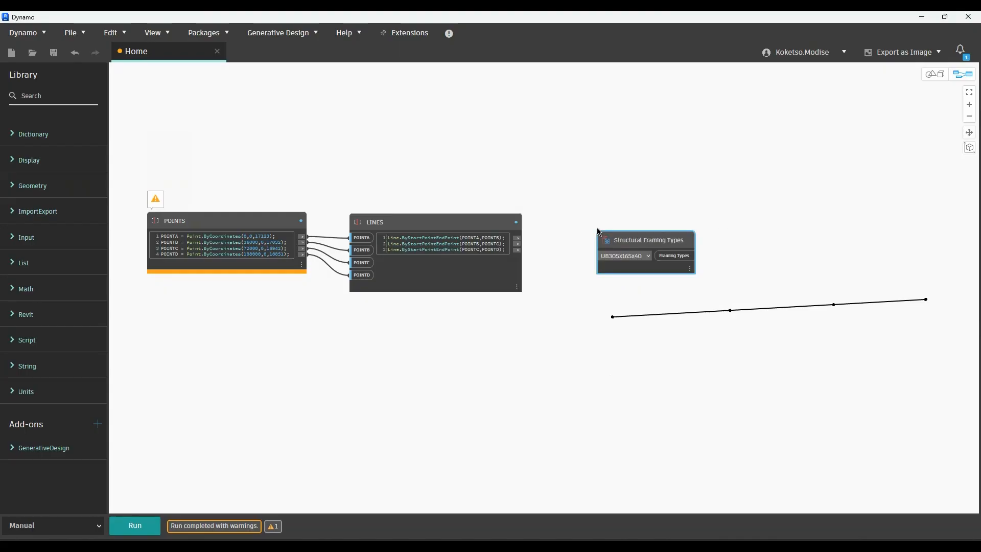
# Move the Structural Framing Types node higher and set its type to VDCSPACE - SUPERSTRUCTURE.
pyautogui.moveTo(647, 255); pyautogui.dragTo(664, 197)
pyautogui.click(663, 197)
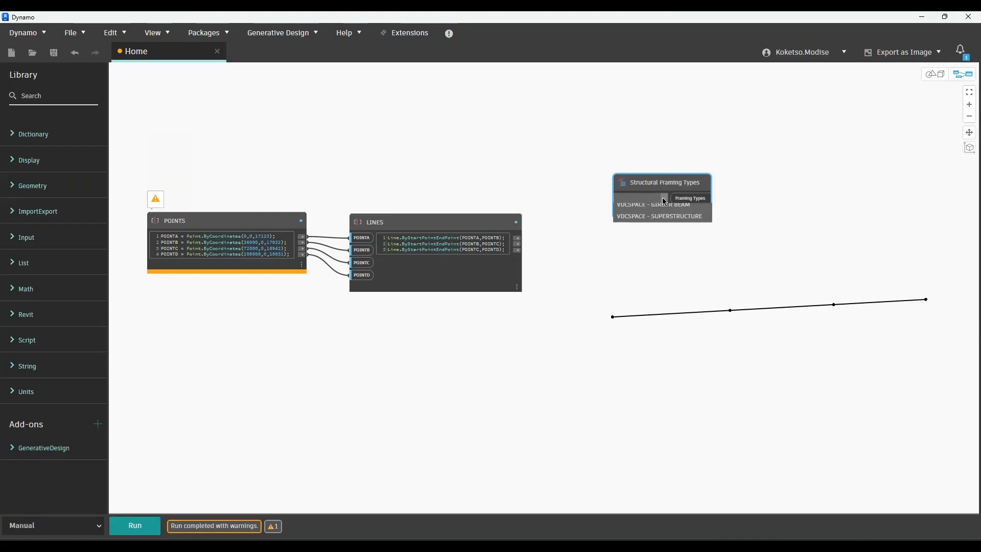
pyautogui.click(661, 232)
# Search for LEVEL and add a Levels node below the Structural Framing Types node.
pyautogui.rightClick(657, 260)
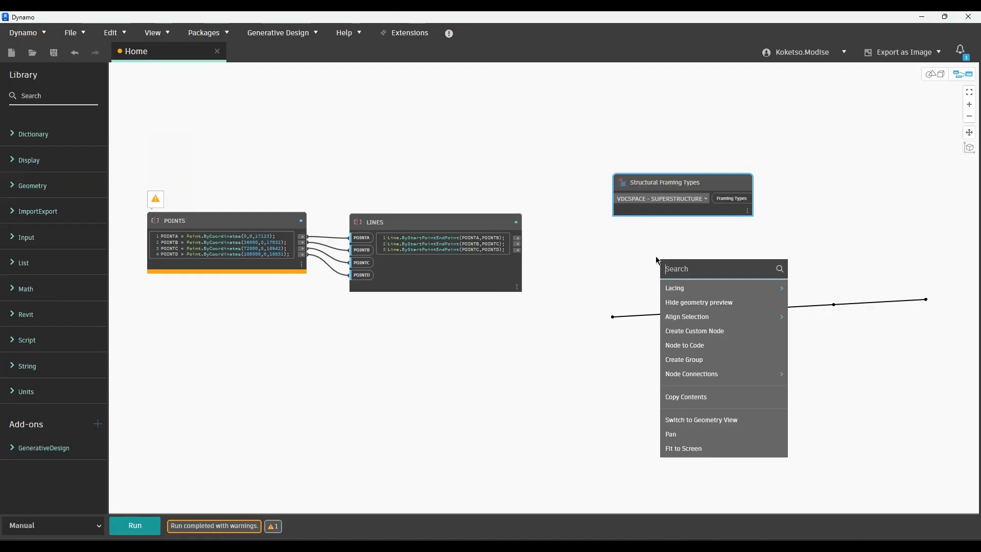
pyautogui.write('LEVEL')
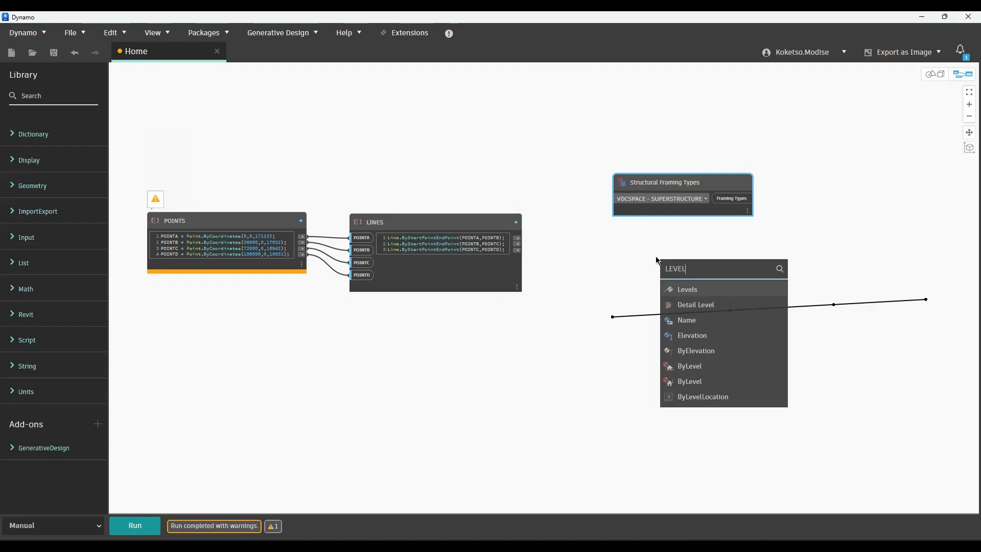
pyautogui.click(679, 289)
pyautogui.moveTo(715, 296); pyautogui.dragTo(640, 348)
pyautogui.click(649, 265)
pyautogui.click(651, 276)
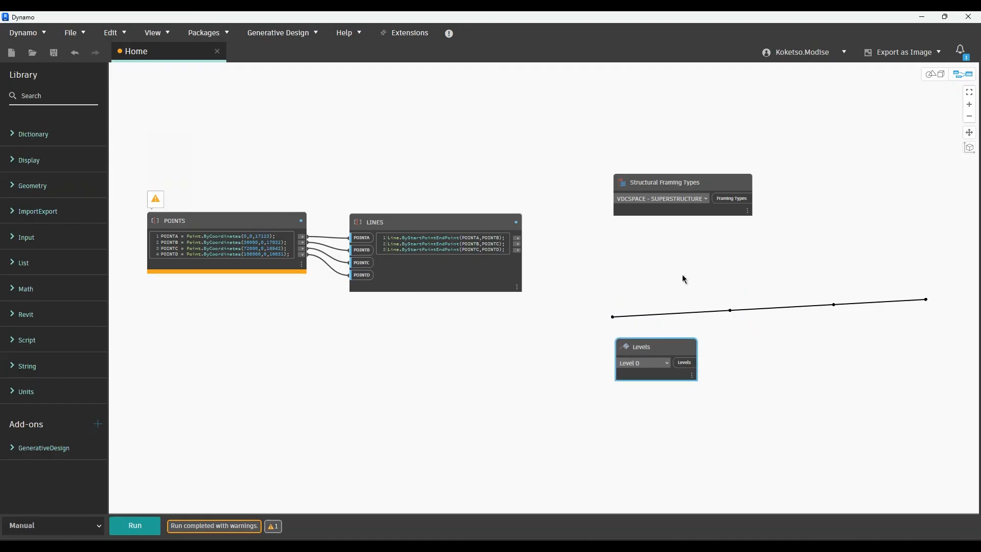
# Search for BEAM and add a StructuralFraming.BeamByCurve node between the Structural Framing Types and Levels nodes.
pyautogui.rightClick(667, 265)
pyautogui.write('BEAM')
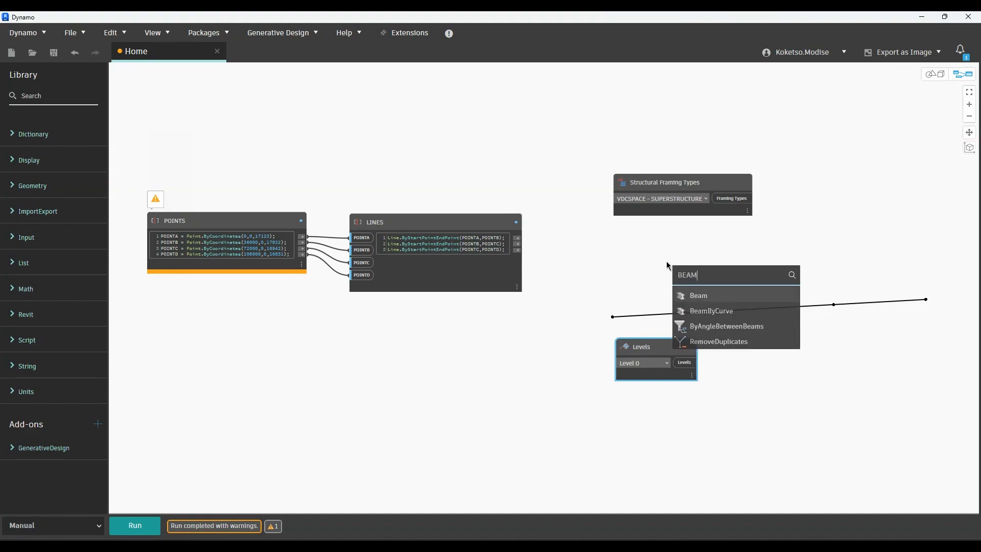
pyautogui.click(737, 317)
pyautogui.moveTo(763, 331); pyautogui.dragTo(647, 256)
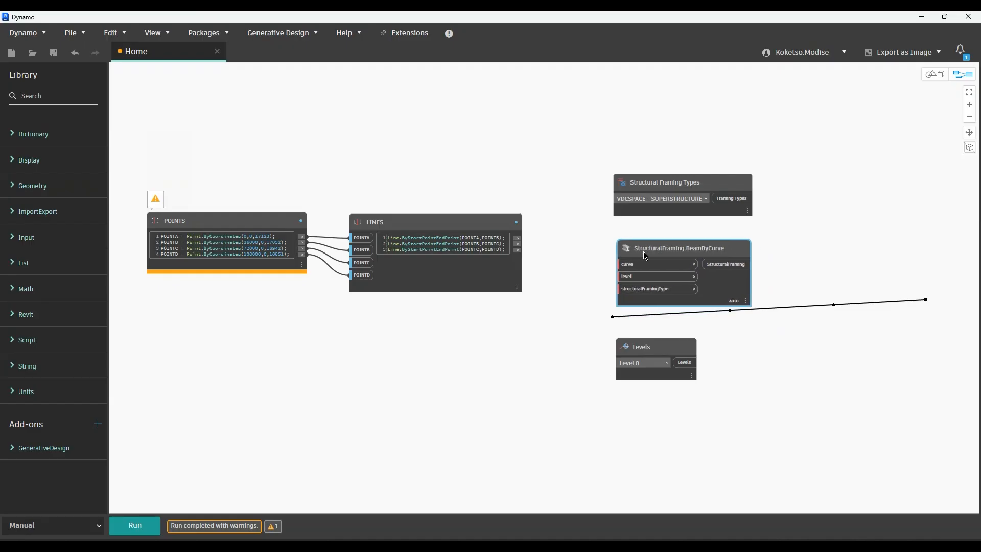
# Wire the Levels output to BeamByCurve's level input and the Framing Types output to its structuralFramingType input.
pyautogui.click(697, 362)
pyautogui.click(619, 276)
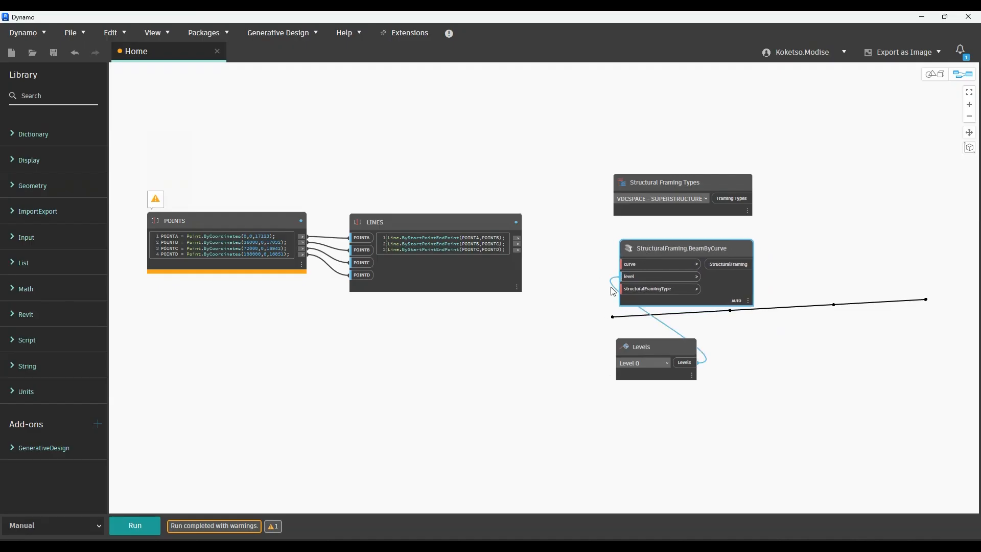
pyautogui.scroll(2, 616, 304)
pyautogui.click(774, 161)
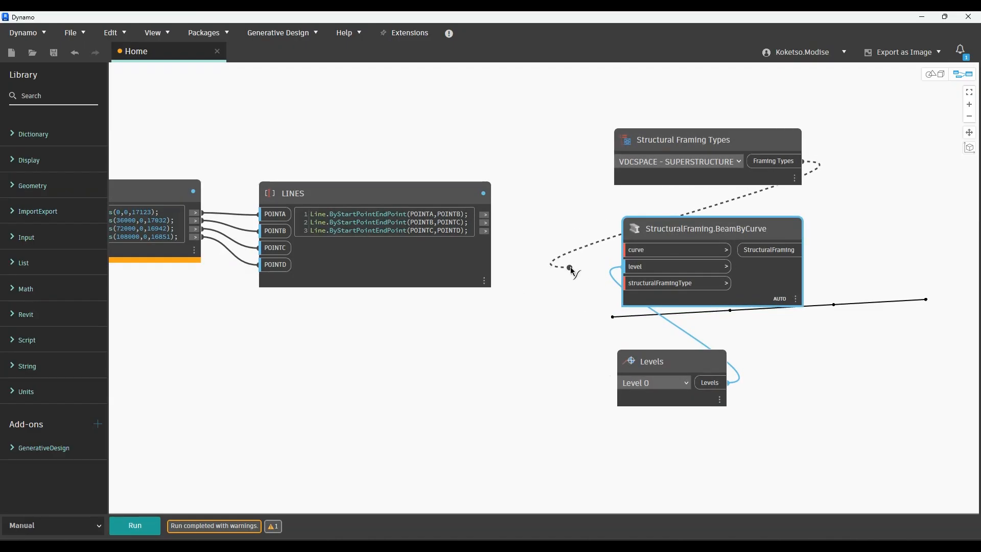
pyautogui.click(627, 282)
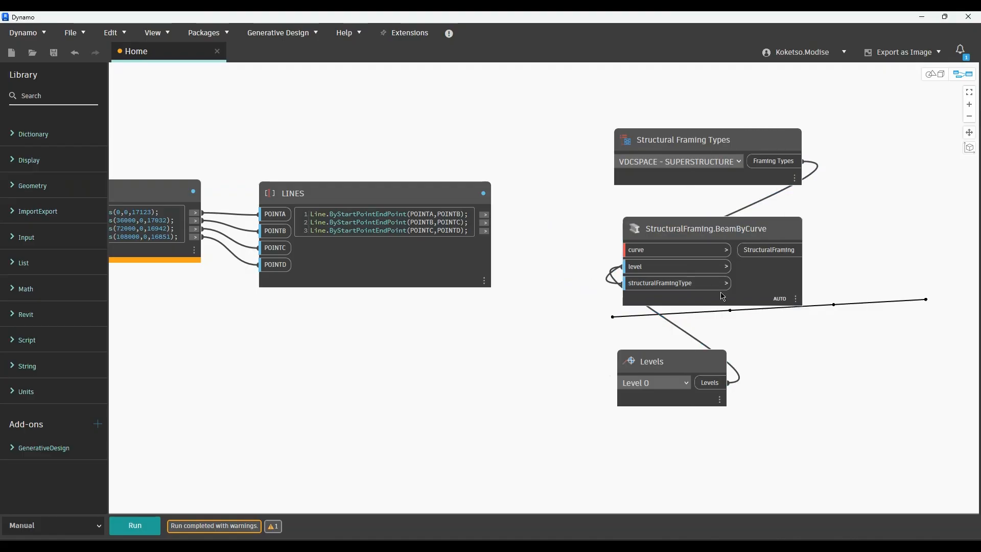
# Move the Structural Framing Types node below Levels and raise the BeamByCurve node in line with LINES.
pyautogui.moveTo(693, 147); pyautogui.dragTo(701, 445)
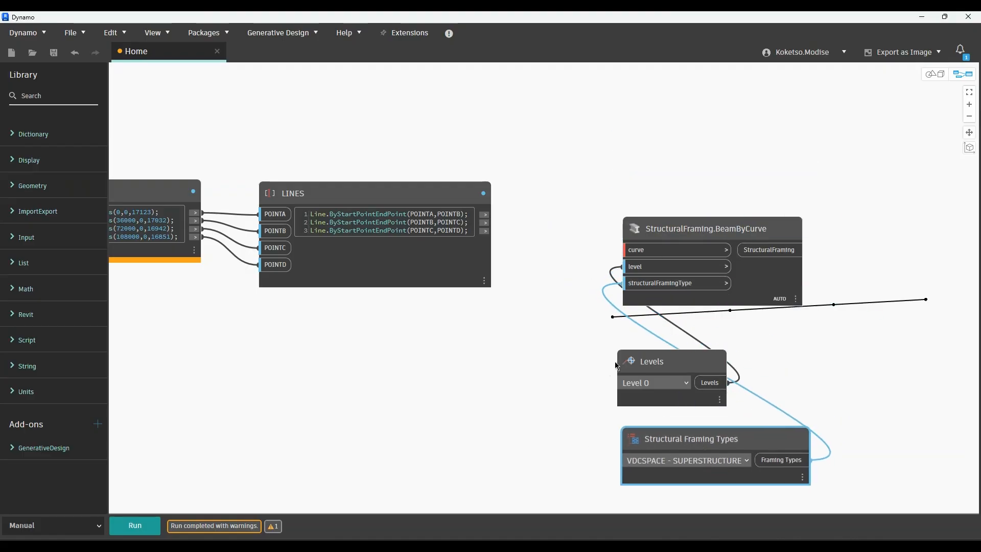
pyautogui.scroll(-2, 548, 317)
pyautogui.scroll(2, 547, 316)
pyautogui.moveTo(667, 229); pyautogui.dragTo(667, 204)
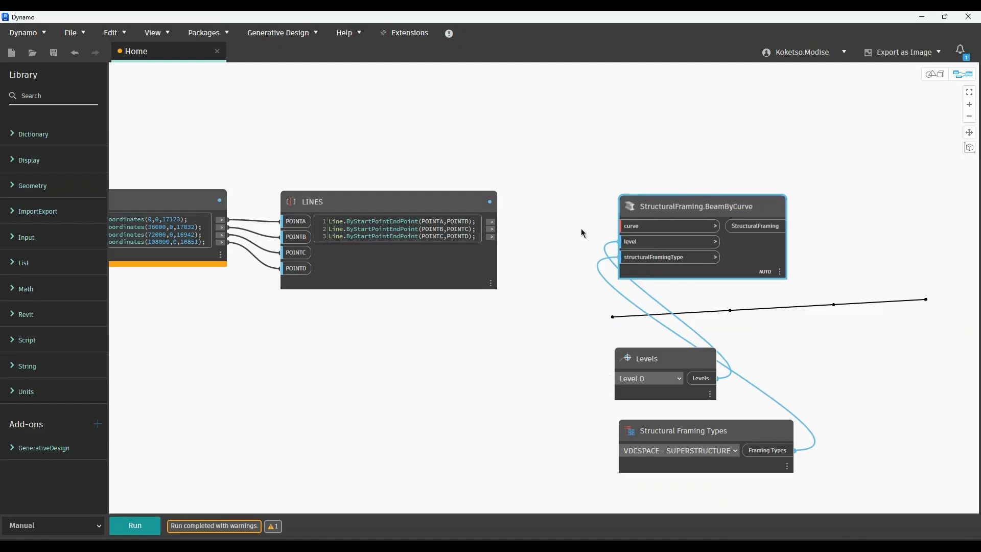
pyautogui.scroll(-2, 553, 263)
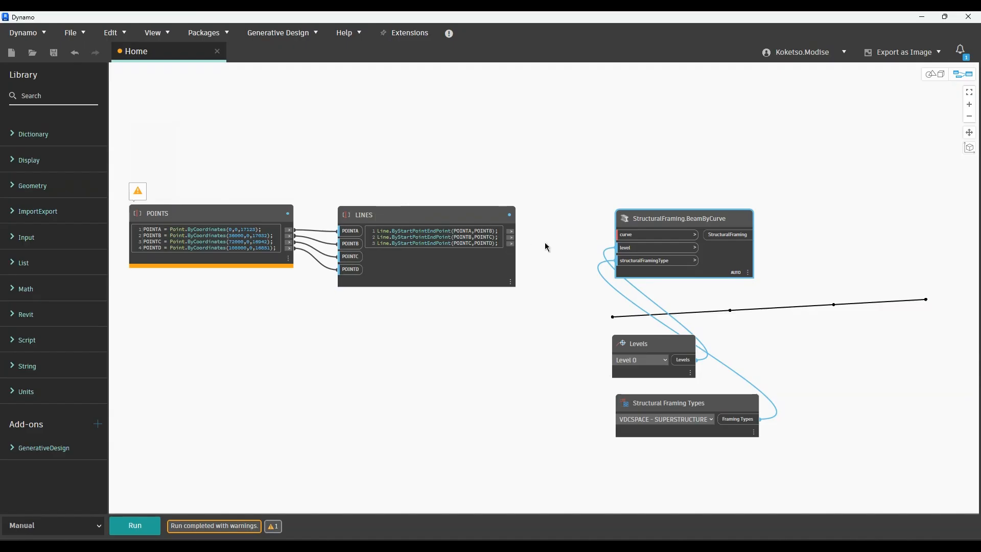
pyautogui.moveTo(671, 222); pyautogui.dragTo(673, 221)
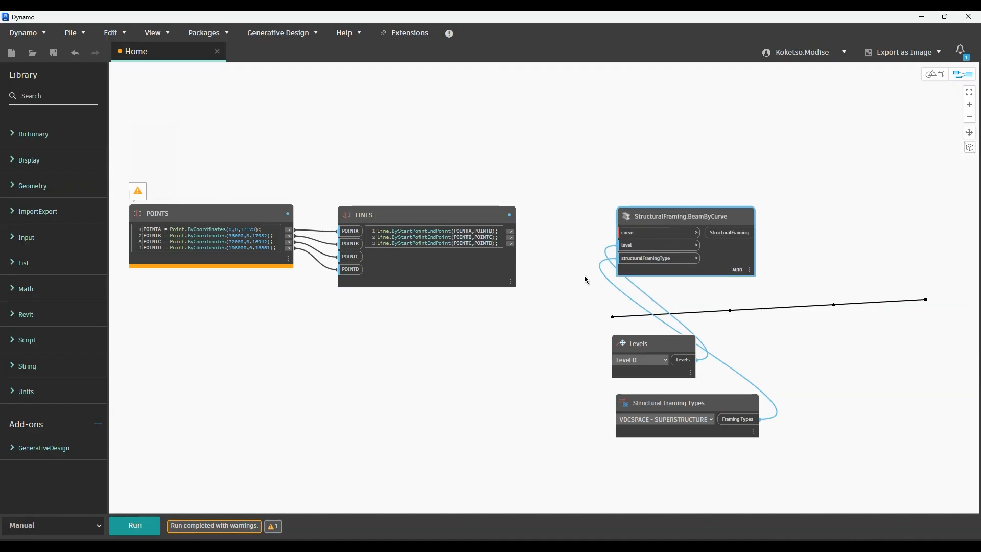
# Add a List Create node between LINES and BeamByCurve and extend it to three item inputs.
pyautogui.rightClick(534, 250)
pyautogui.write('list')
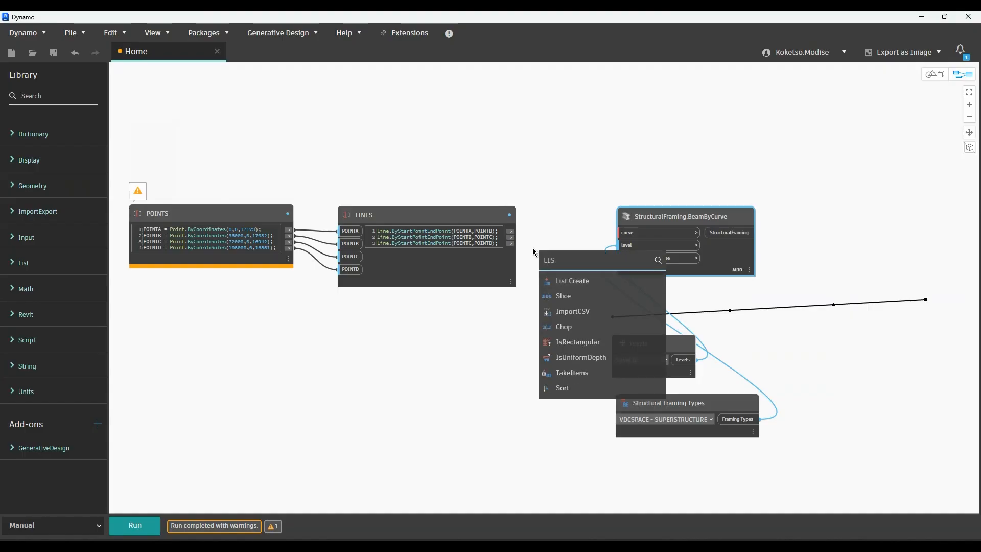
pyautogui.press('Return')
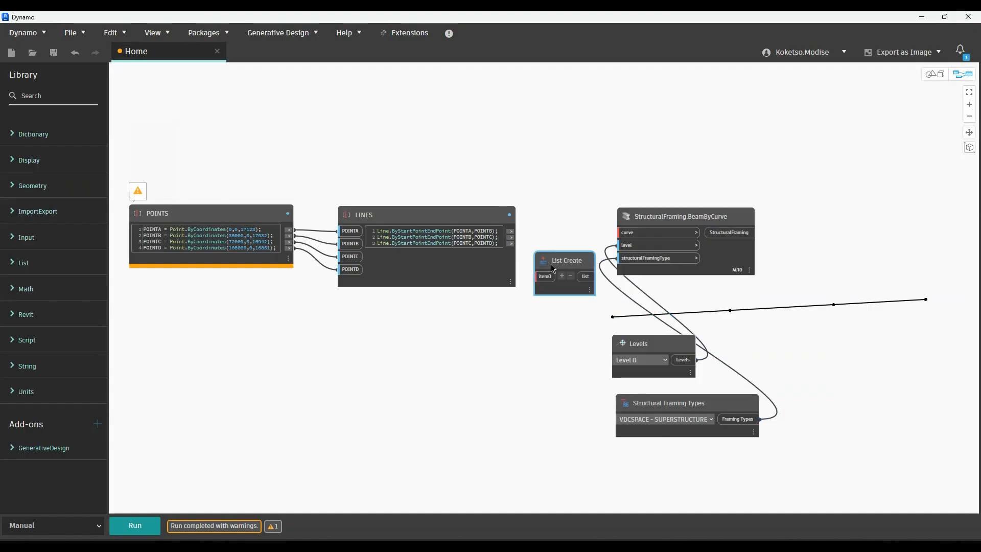
pyautogui.moveTo(551, 267)
pyautogui.mouseDown()
pyautogui.moveTo(552, 228)
pyautogui.moveTo(531, 231)
pyautogui.moveTo(539, 227)
pyautogui.moveTo(532, 245)
pyautogui.moveTo(541, 243)
pyautogui.moveTo(516, 258)
pyautogui.moveTo(541, 258)
pyautogui.mouseUp()
pyautogui.click(562, 237)
pyautogui.click(561, 237)
# Wire the three LINES outputs to item0, item1 and item2, and the list output to BeamByCurve's curve input.
pyautogui.scroll(1, 556, 299)
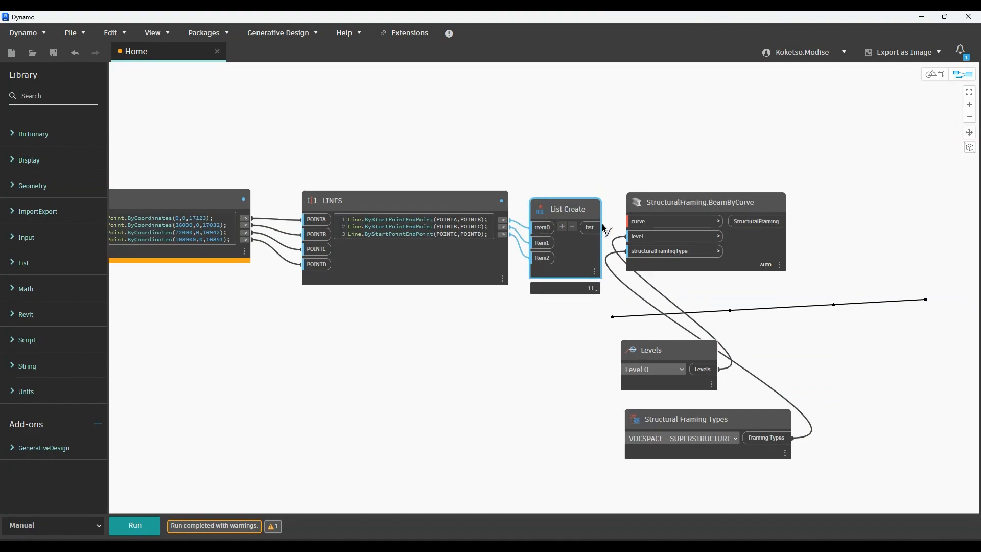
pyautogui.moveTo(604, 228); pyautogui.dragTo(640, 224)
pyautogui.scroll(-3, 549, 314)
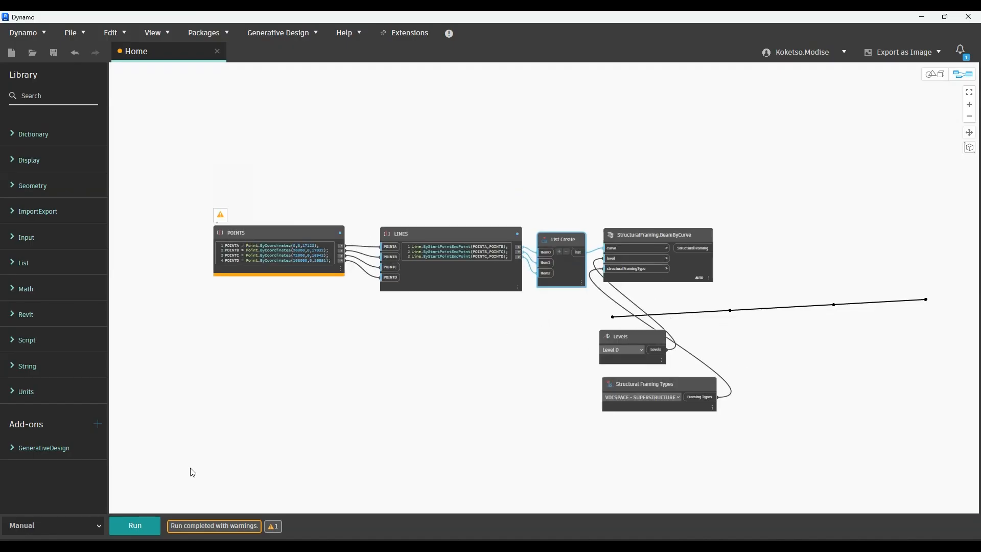
# Run the graph, switch to Revit and inspect the generated bridge superstructure in the default 3D view.
pyautogui.click(152, 522)
pyautogui.click(921, 17)
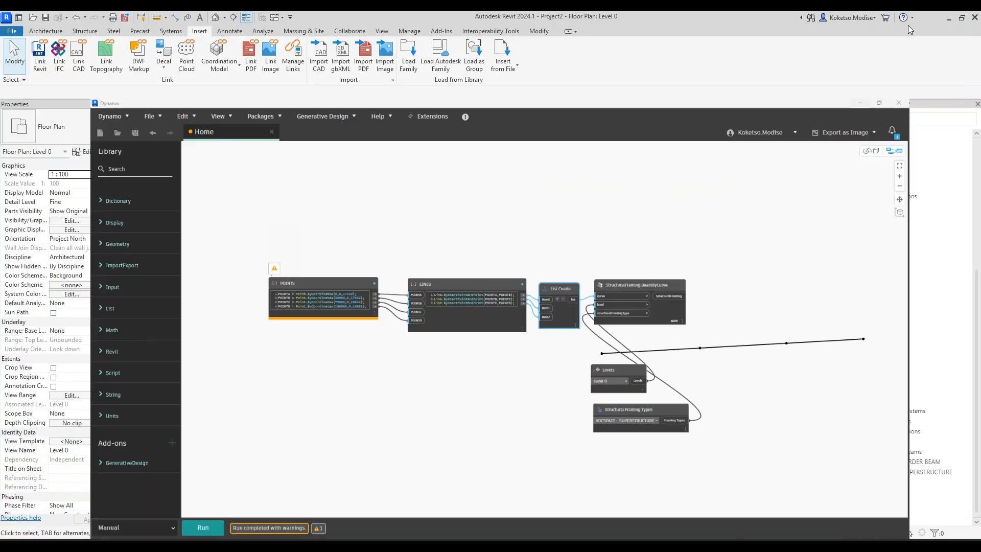
pyautogui.click(215, 16)
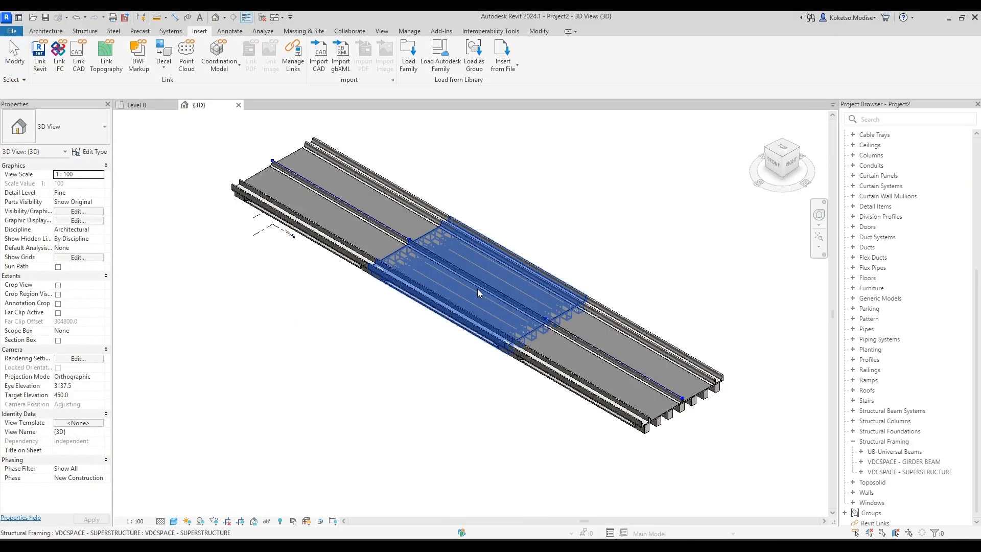
pyautogui.keyDown('shift'); pyautogui.moveTo(667, 440); pyautogui.dragTo(592, 290, button='middle'); pyautogui.keyUp('shift')
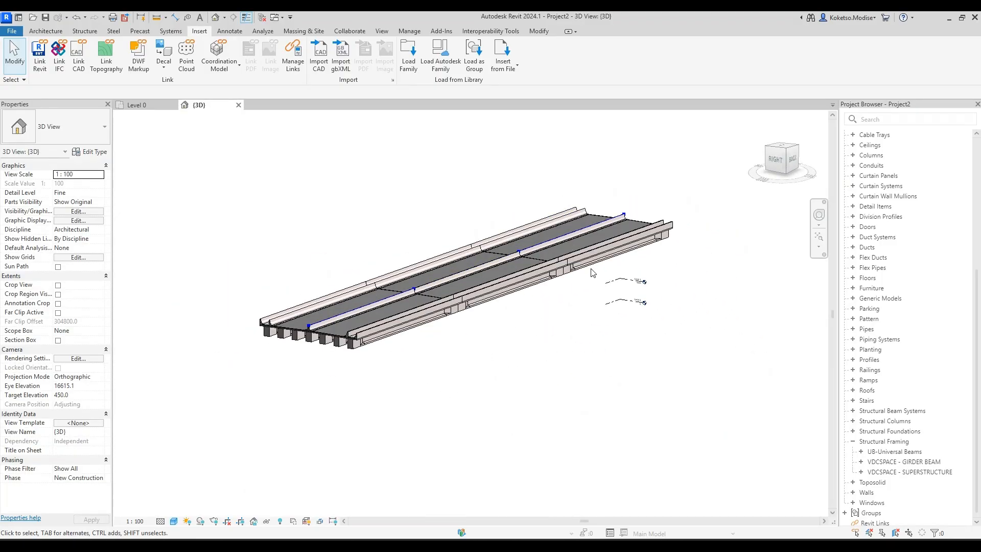
# Open the Site floor plan showing the full length of the bridge.
pyautogui.scroll(7, 878, 153)
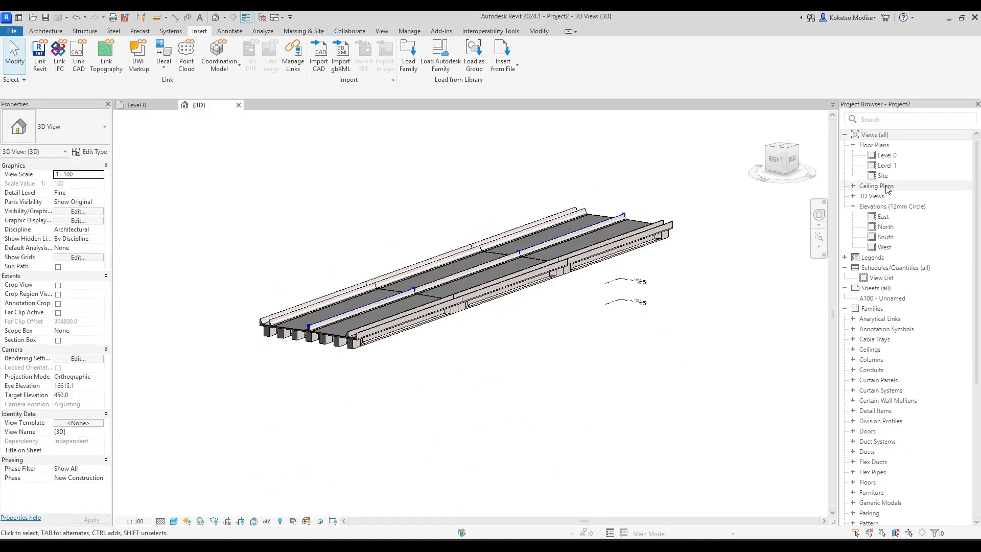
pyautogui.doubleClick(882, 175)
pyautogui.scroll(-2, 454, 350)
pyautogui.scroll(3, 511, 373)
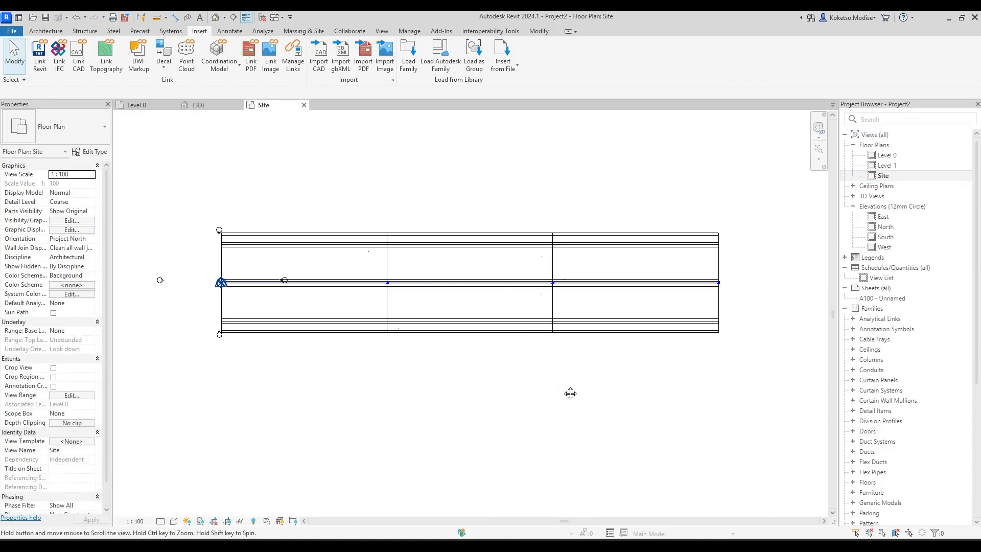
pyautogui.moveTo(570, 392); pyautogui.dragTo(554, 390, button='middle')
pyautogui.scroll(-1, 554, 390)
# Place a VDCSPACE - PIERS component at each of the two intermediate span joints on the bridge centreline.
pyautogui.press('c')
pyautogui.press('m')
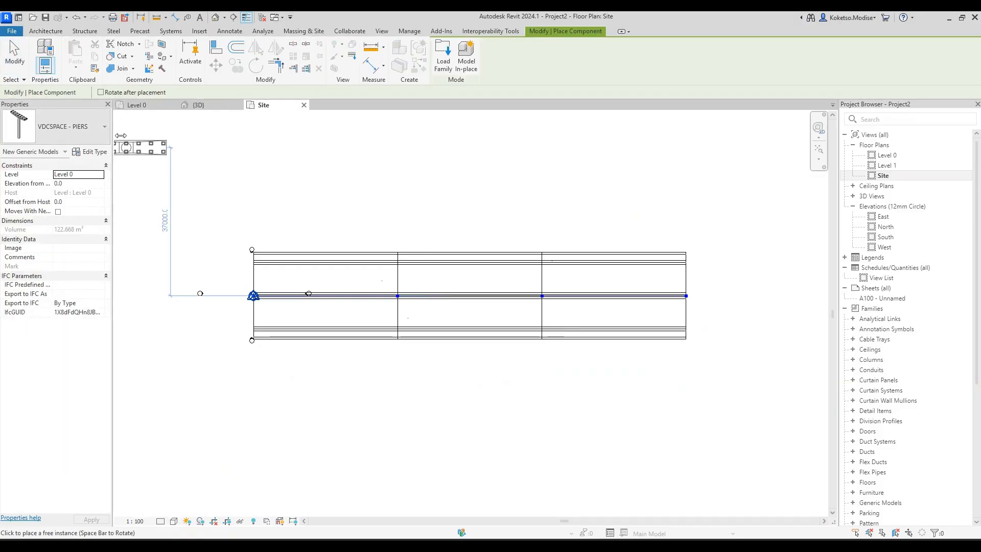
pyautogui.scroll(3, 396, 293)
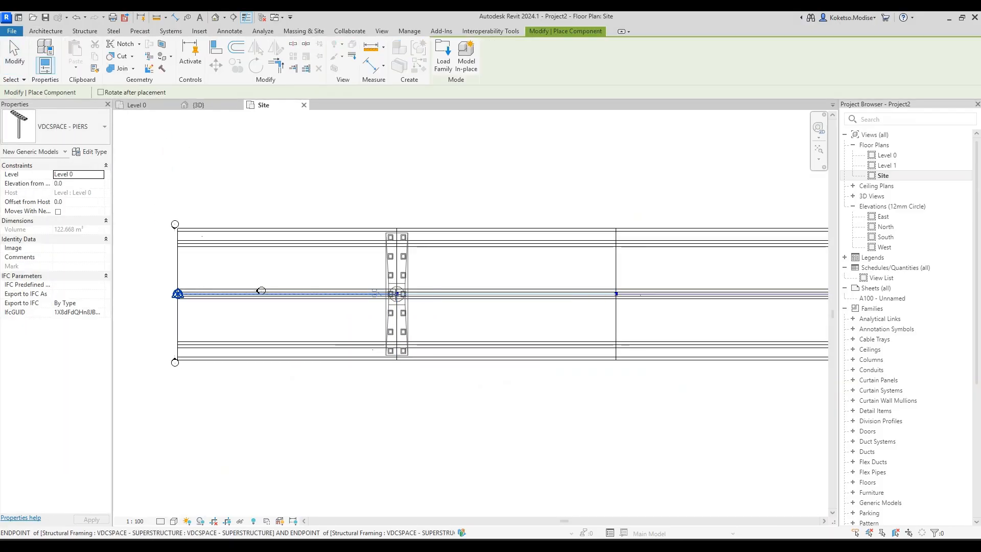
pyautogui.click(396, 292)
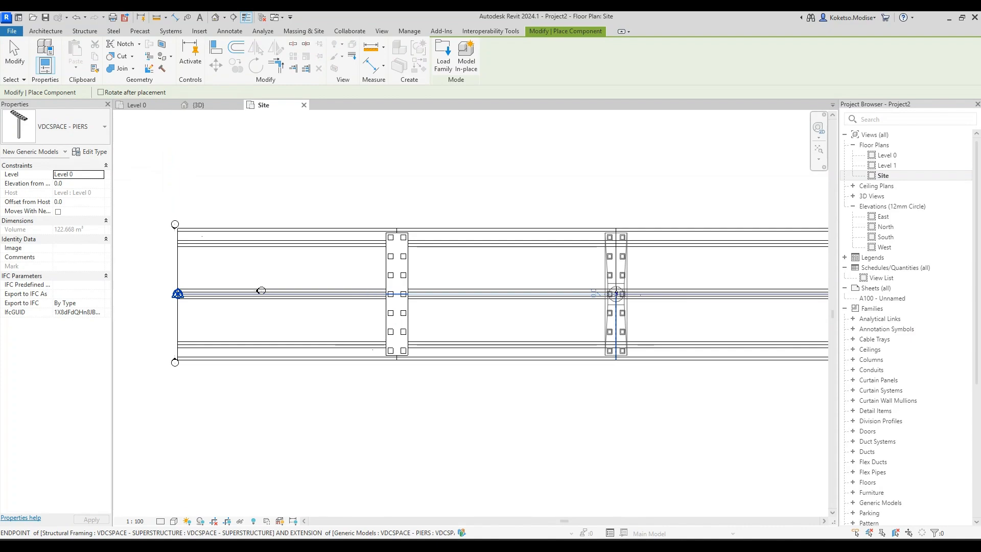
pyautogui.click(616, 293)
pyautogui.scroll(-2, 464, 292)
pyautogui.press('Escape')
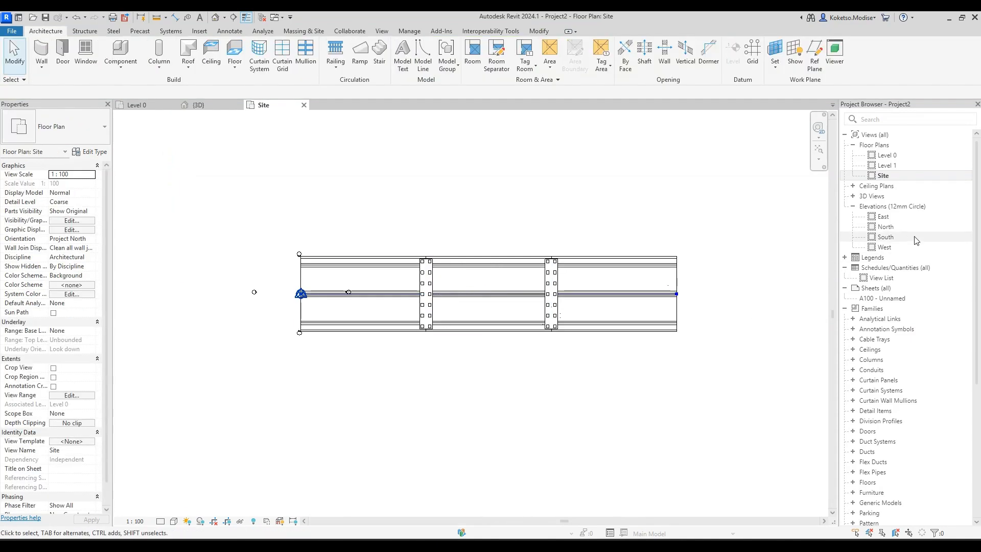
# In the South elevation, move both piers down so their bearings meet the underside of the superstructure.
pyautogui.doubleClick(903, 238)
pyautogui.click(528, 321)
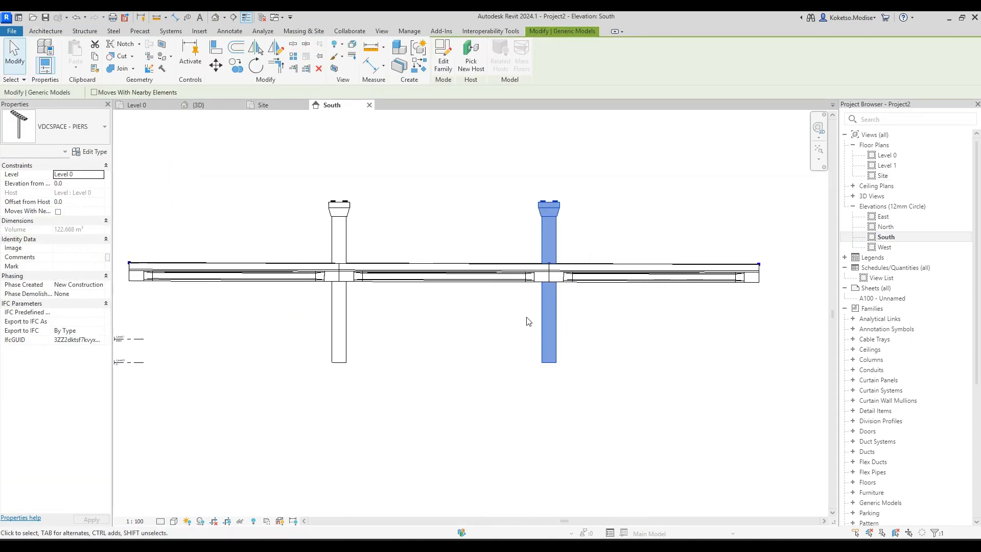
pyautogui.keyDown('ctrl'); pyautogui.click(343, 236); pyautogui.keyUp('ctrl')
pyautogui.scroll(3, 352, 236)
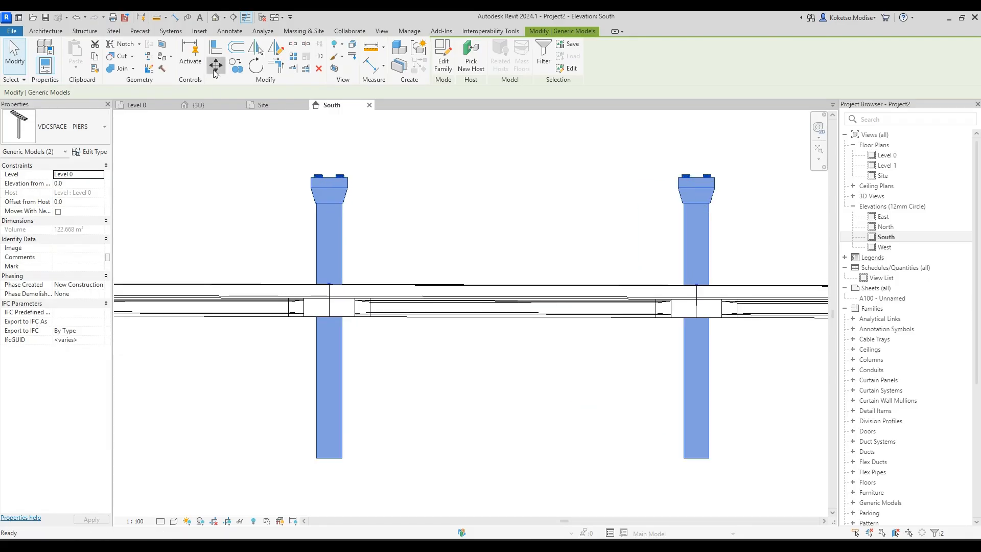
pyautogui.click(215, 65)
pyautogui.scroll(2, 332, 179)
pyautogui.click(329, 170)
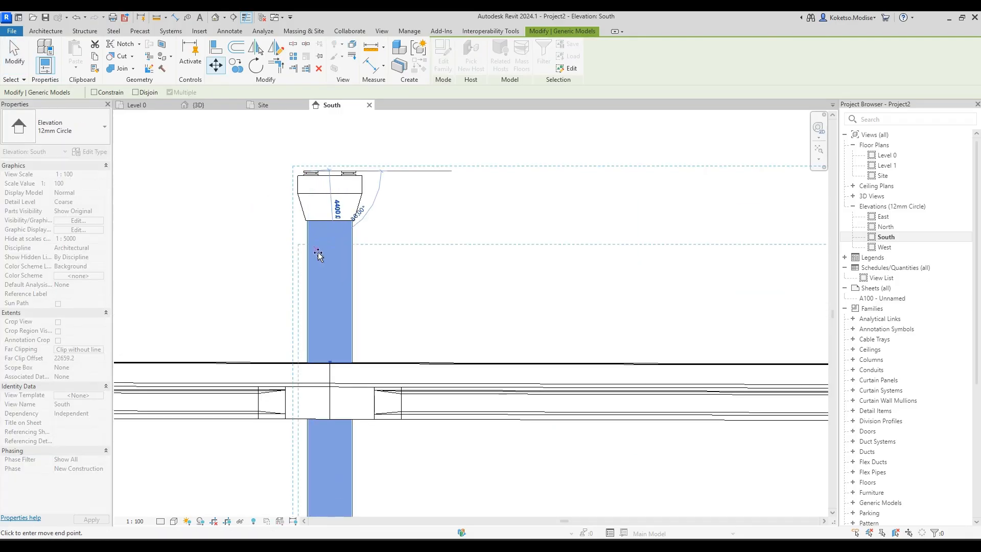
pyautogui.click(312, 421)
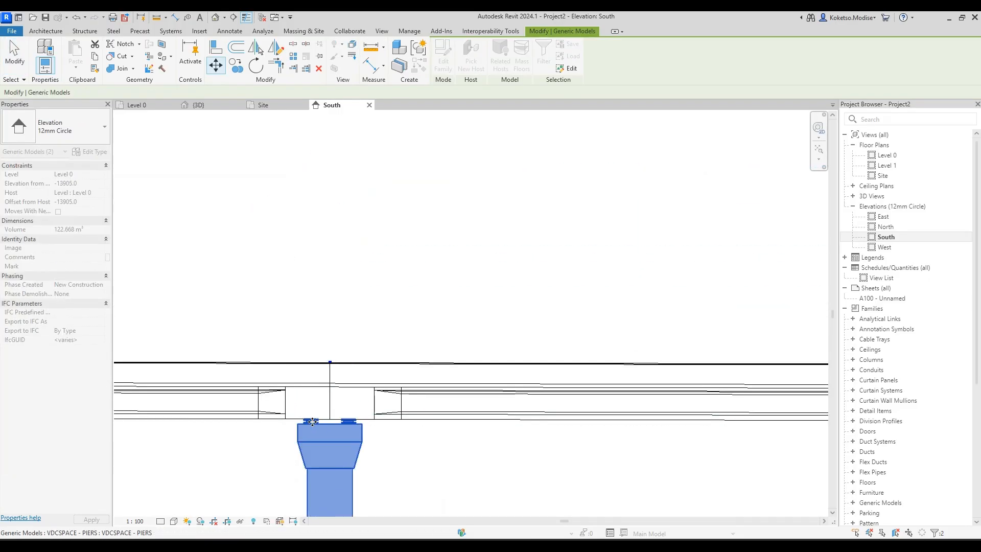
pyautogui.scroll(-6, 312, 421)
pyautogui.press('Escape')
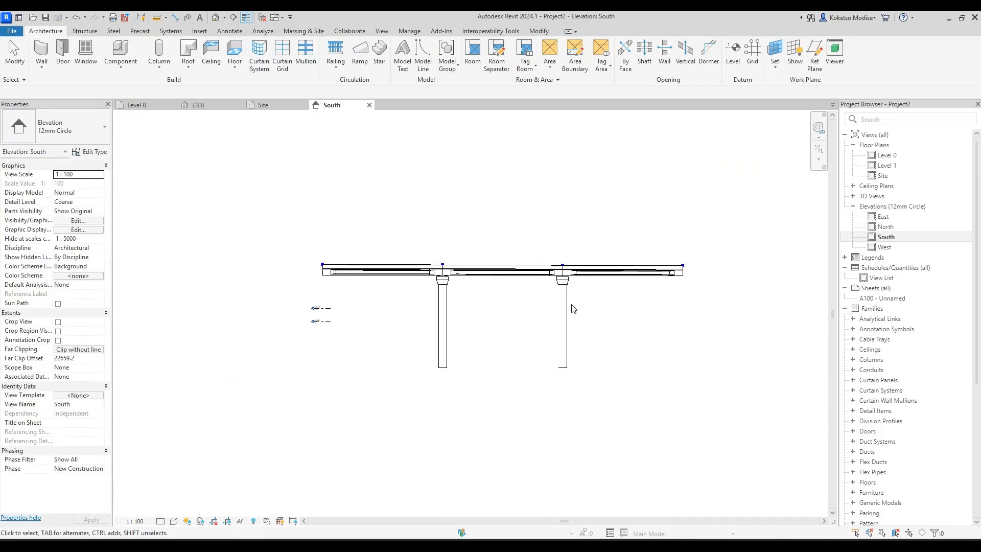
# Set the Site floor plan's detail level to Fine and its visual style to Wireframe.
pyautogui.click(250, 107)
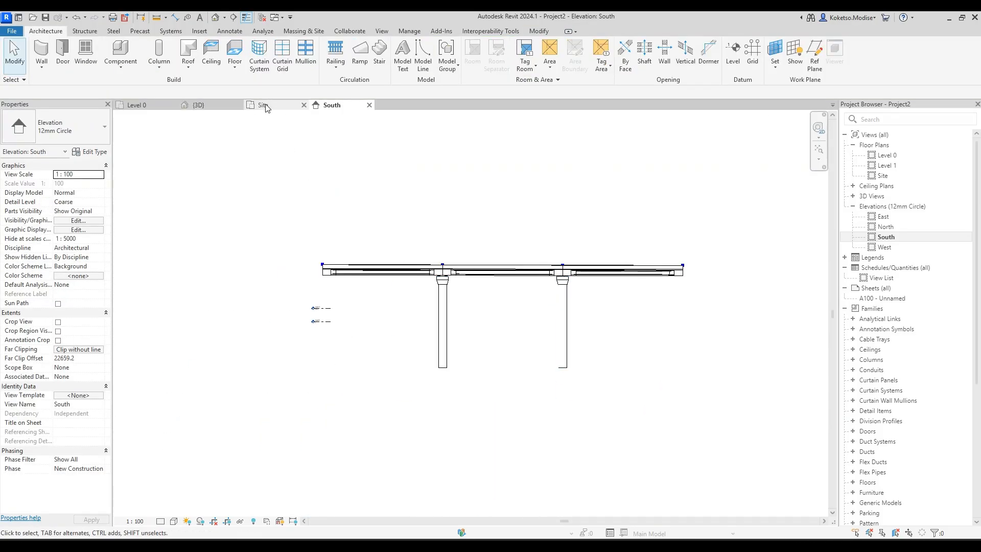
pyautogui.click(160, 521)
pyautogui.click(176, 510)
pyautogui.click(174, 521)
pyautogui.click(181, 492)
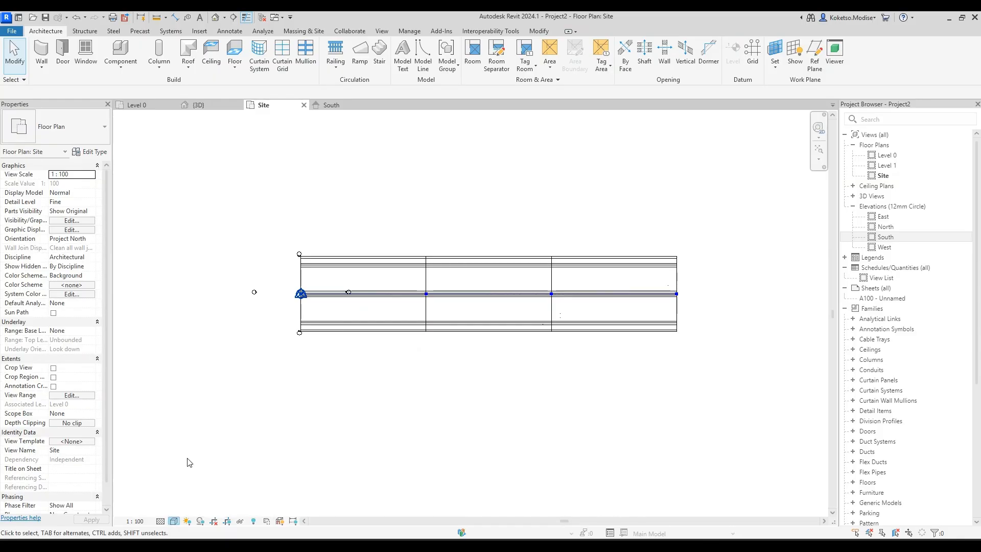
pyautogui.scroll(2, 478, 357)
# Place a VDCSPACE - ABUTMENT component at the start point of the bridge centreline in the Site plan.
pyautogui.click(114, 57)
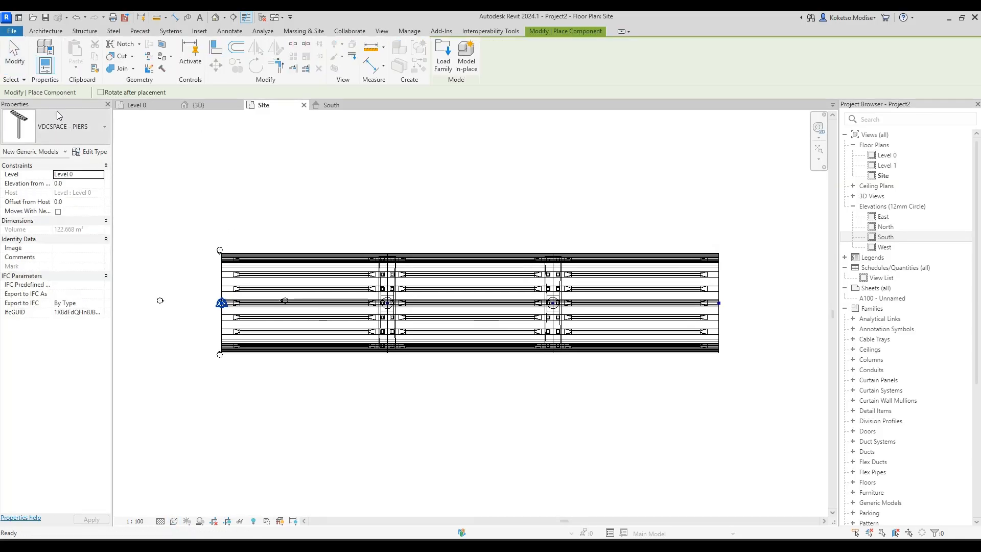
pyautogui.click(57, 111)
pyautogui.click(64, 230)
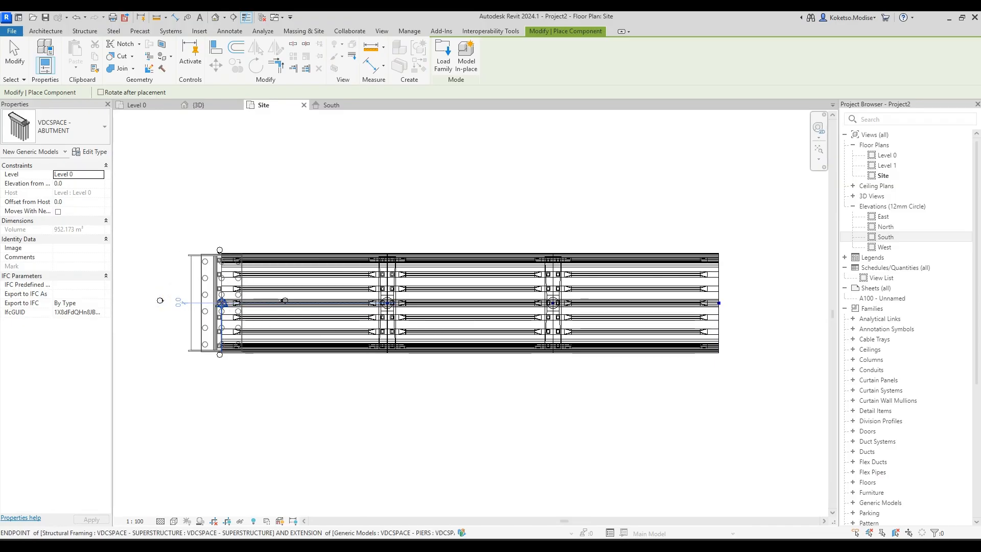
pyautogui.click(222, 303)
pyautogui.press('Escape')
pyautogui.press('Escape')
# In the South elevation, move the abutment up 9200 mm so its bearings meet the underside of the superstructure.
pyautogui.click(328, 106)
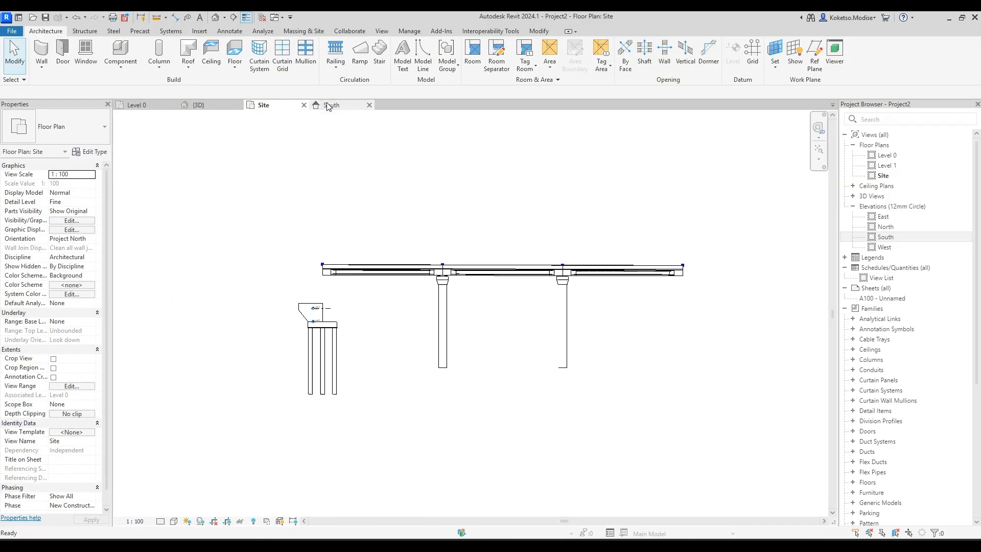
pyautogui.click(319, 317)
pyautogui.scroll(3, 322, 312)
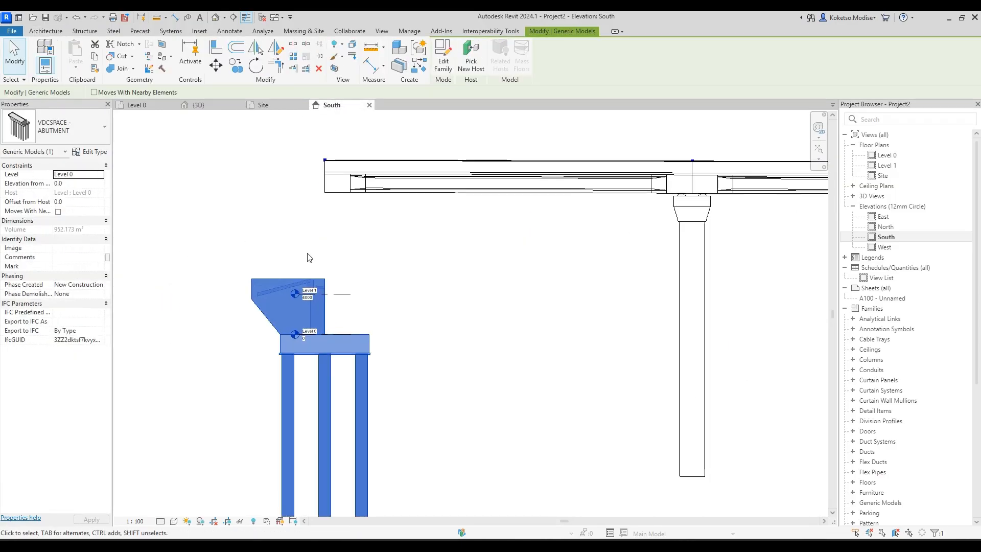
pyautogui.click(216, 66)
pyautogui.scroll(2, 323, 290)
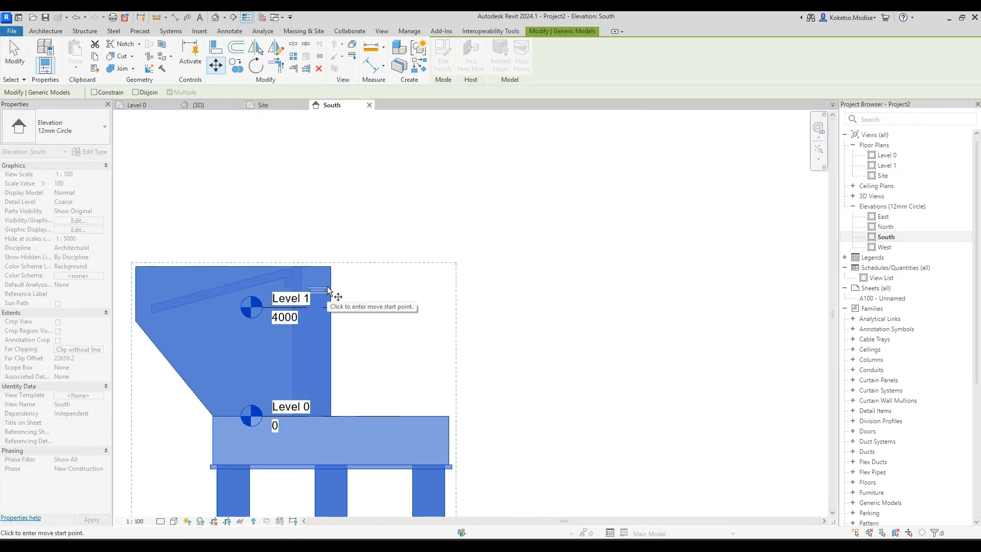
pyautogui.click(327, 286)
pyautogui.moveTo(330, 215); pyautogui.dragTo(307, 397, button='middle')
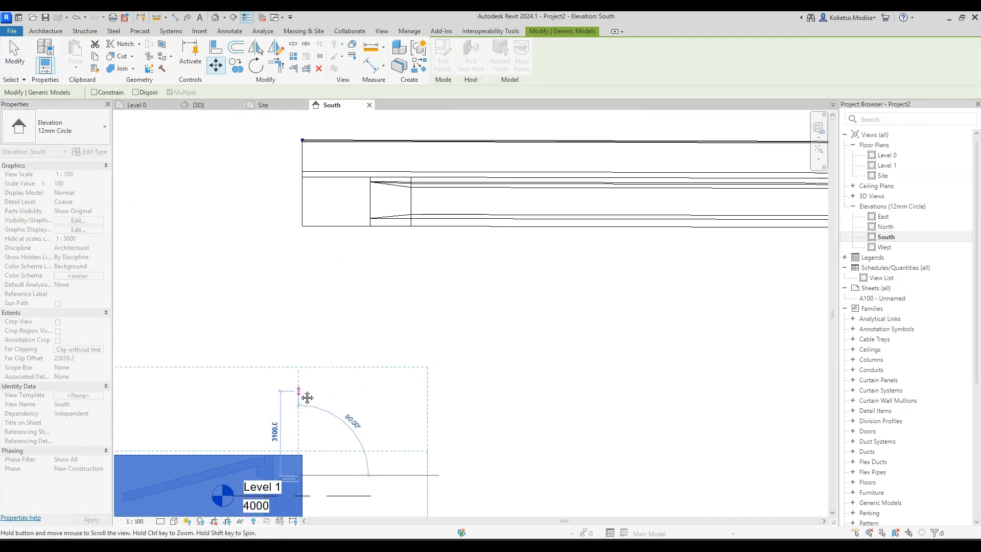
pyautogui.click(302, 225)
pyautogui.scroll(1, 259, 180)
pyautogui.press('Escape')
pyautogui.scroll(1, 263, 225)
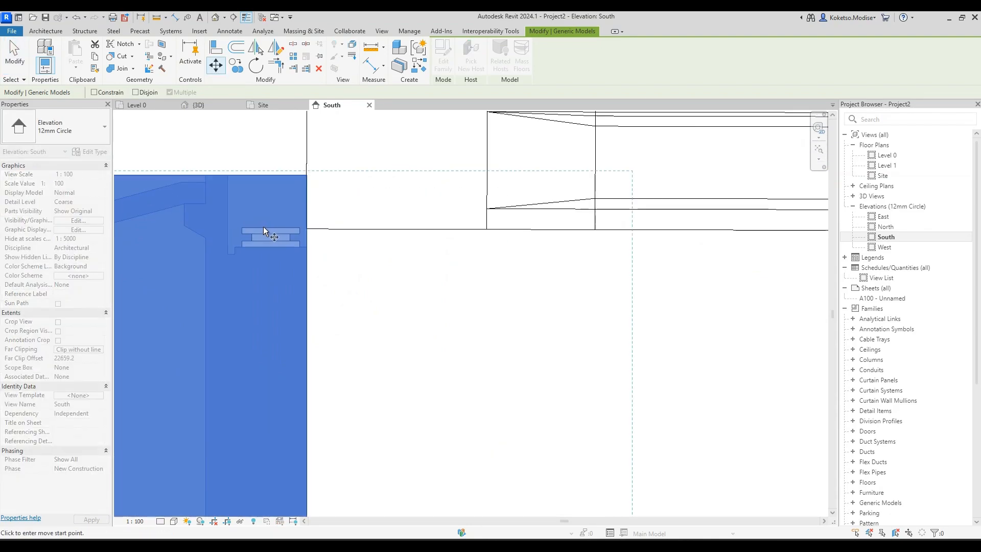
# Set the South elevation's visual style to Wireframe and its detail level to Fine.
pyautogui.click(266, 241)
pyautogui.click(174, 521)
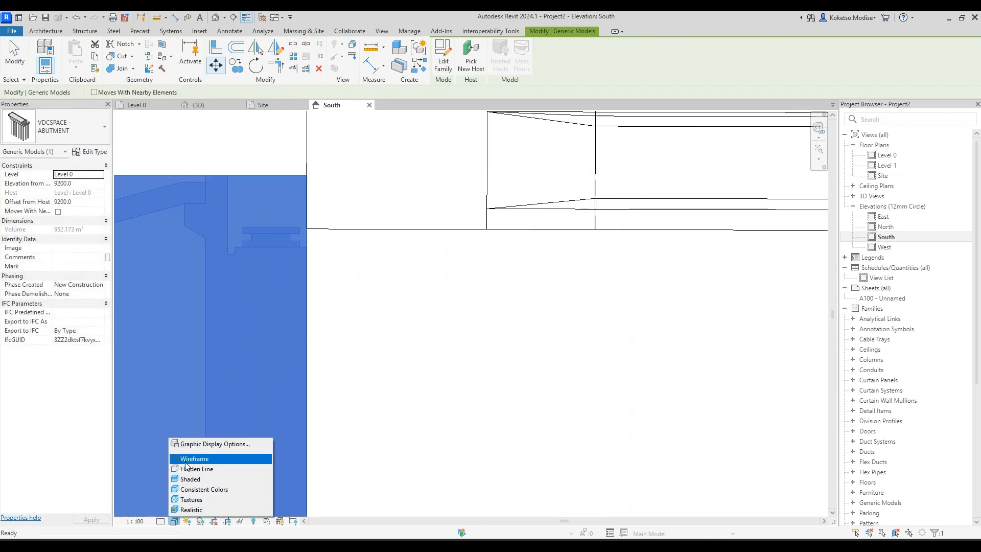
pyautogui.click(194, 458)
pyautogui.click(171, 510)
pyautogui.click(278, 254)
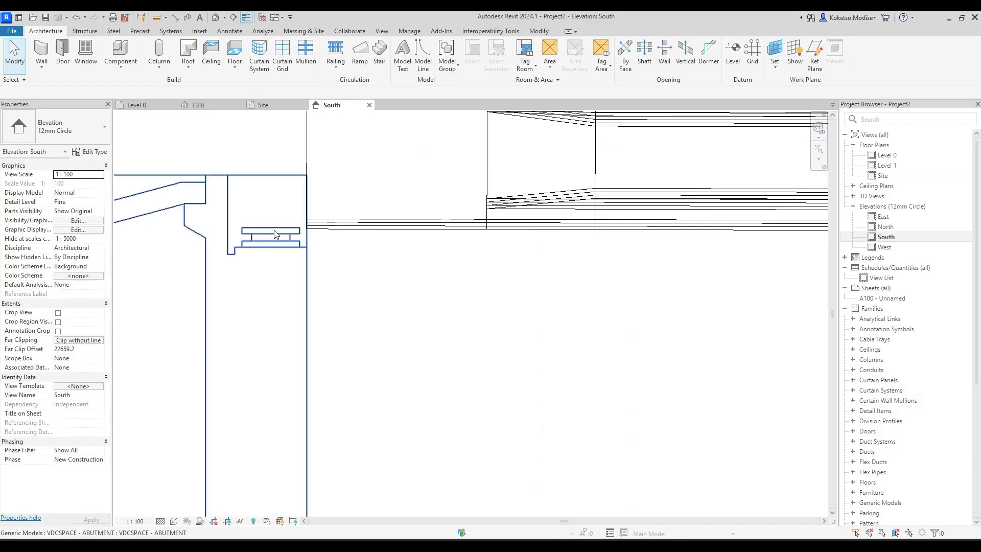
# Draw a vertical detail line upward from the midpoint of the abutment's elastomeric bearing.
pyautogui.click(275, 234)
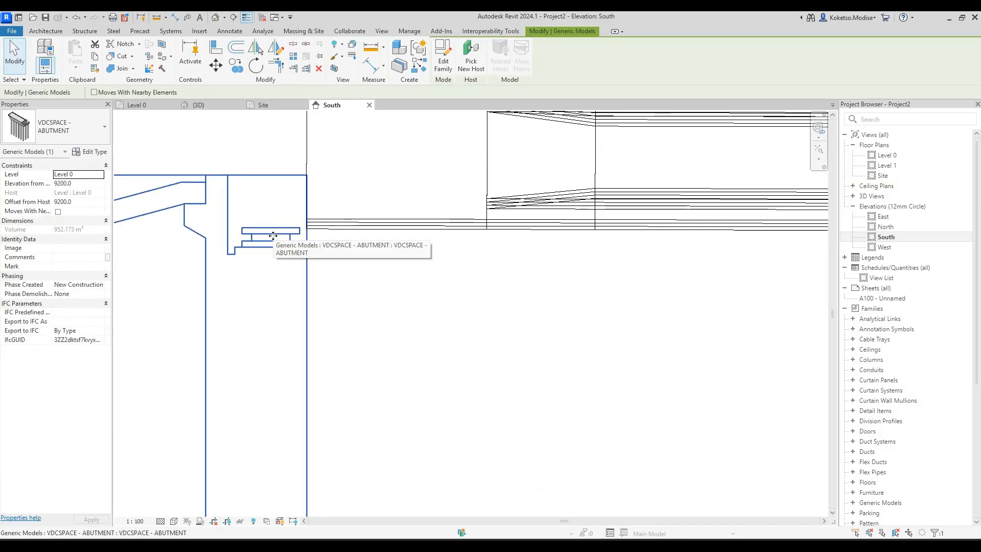
pyautogui.press('Escape')
pyautogui.press('d')
pyautogui.press('l')
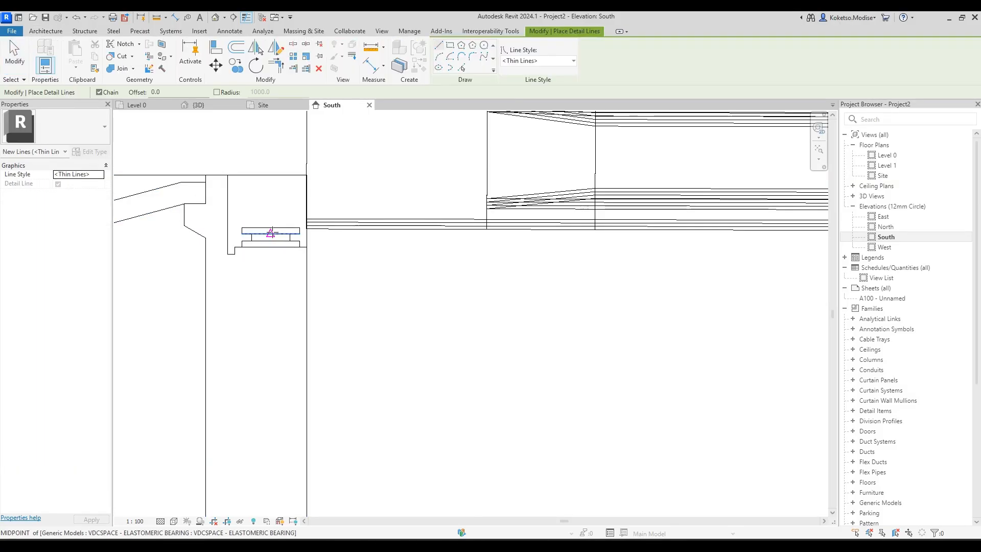
pyautogui.click(271, 232)
pyautogui.click(271, 142)
pyautogui.press('Escape')
pyautogui.press('Escape')
# Move the abutment horizontally so the centre of its bearing aligns with the end of the girders.
pyautogui.click(273, 206)
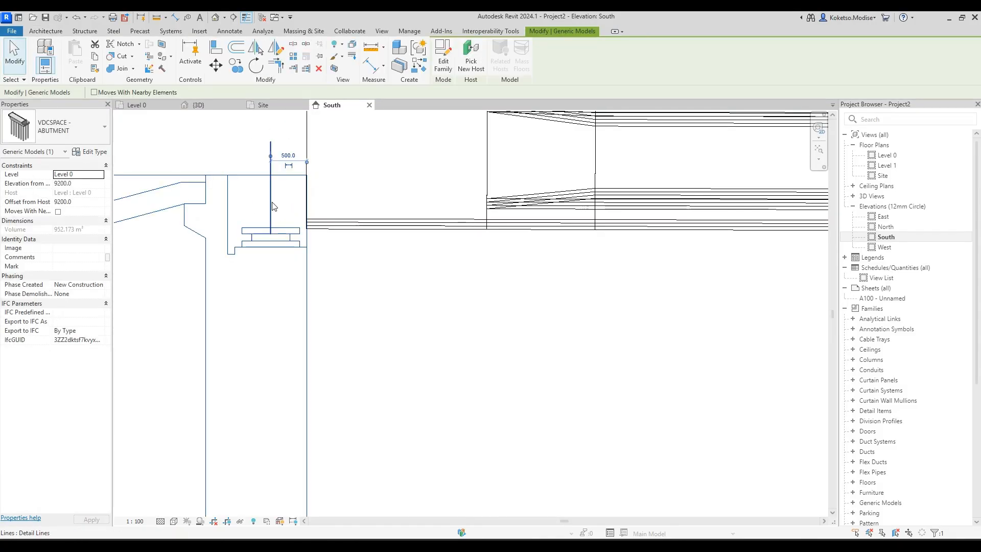
pyautogui.click(213, 69)
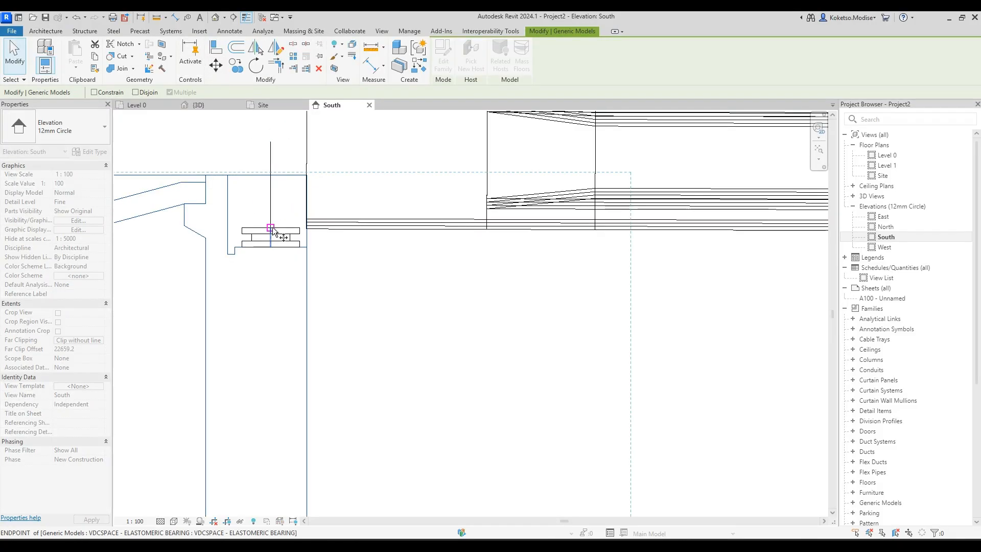
pyautogui.click(307, 229)
pyautogui.scroll(-2, 310, 258)
pyautogui.press('Escape')
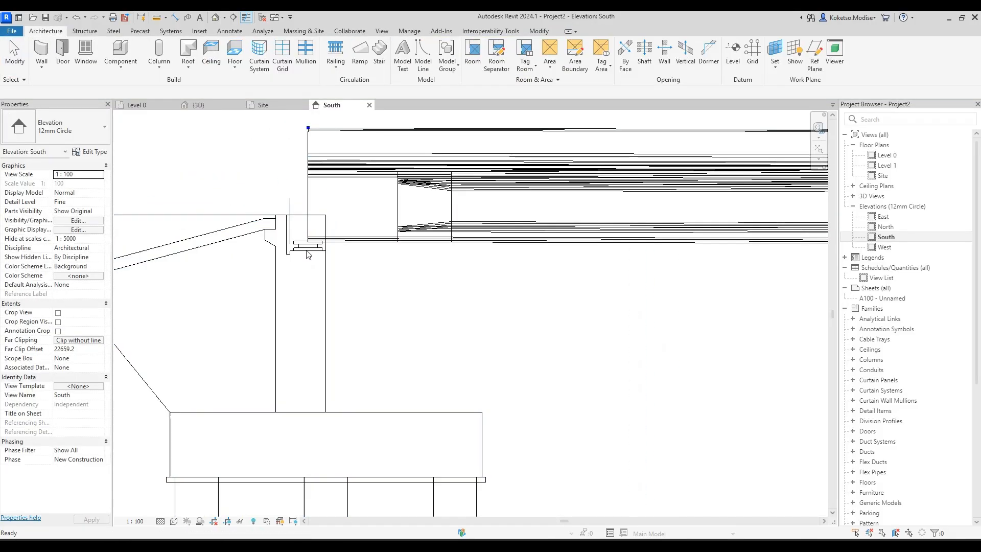
# Delete the vertical detail line beside the abutment's bearing.
pyautogui.scroll(1, 319, 223)
pyautogui.click(295, 206)
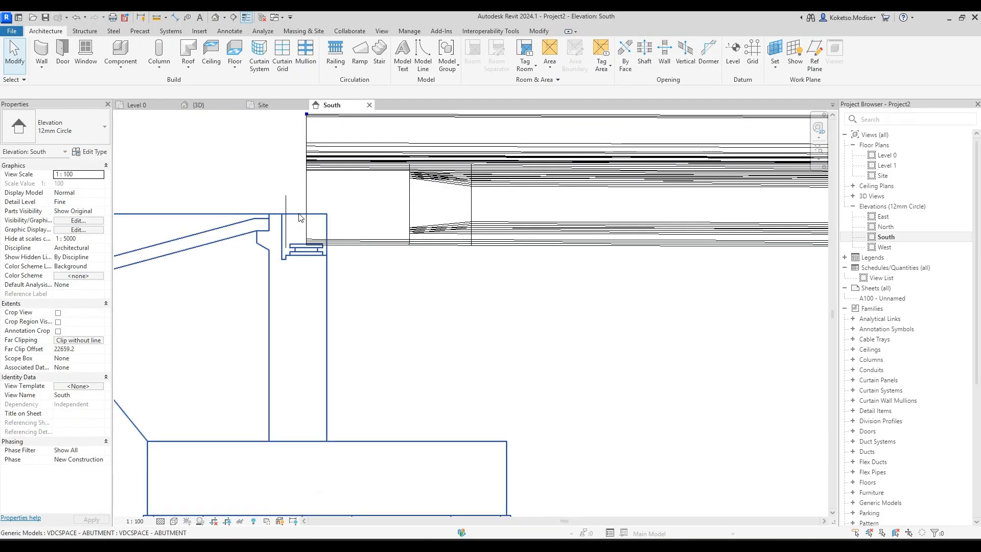
pyautogui.scroll(2, 294, 210)
pyautogui.press('Escape')
pyautogui.click(284, 190)
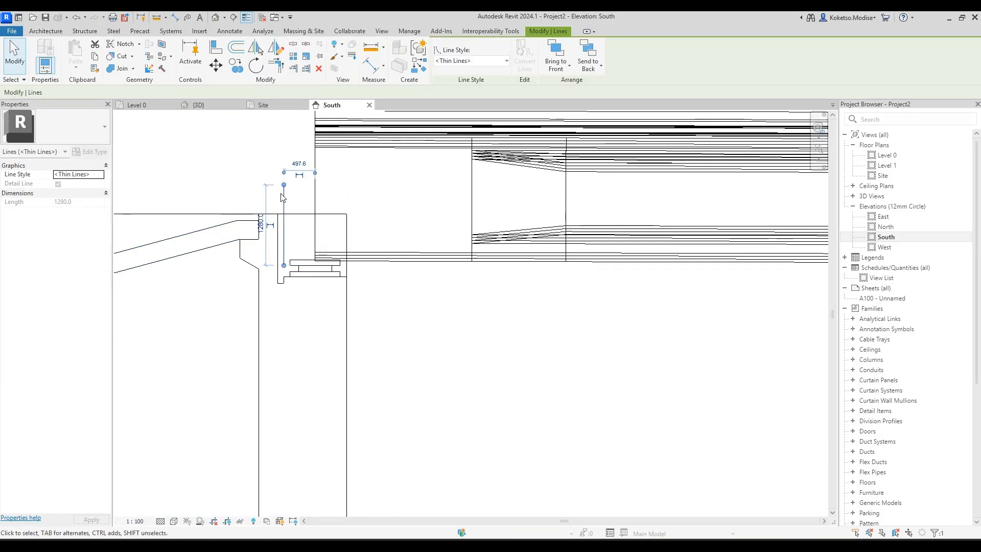
pyautogui.press('Delete')
# Move the abutment so its backwall face meets the girder end, and shift it back slightly to leave a small gap.
pyautogui.click(266, 209)
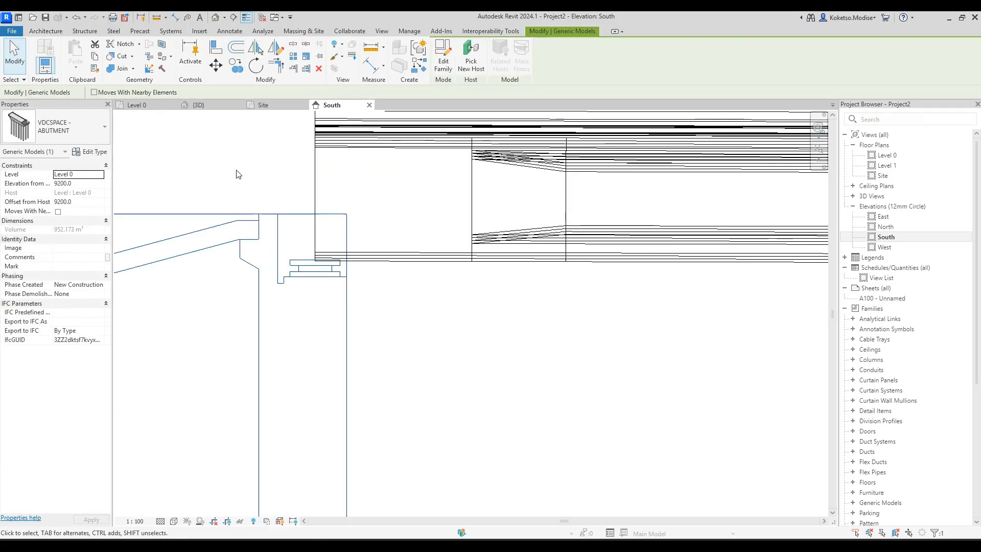
pyautogui.click(216, 65)
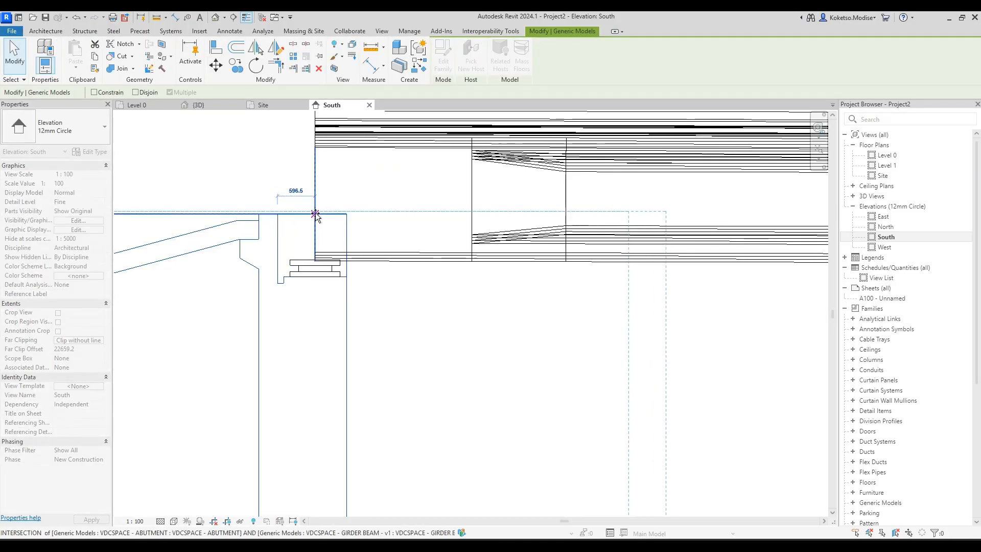
pyautogui.click(315, 214)
pyautogui.click(215, 67)
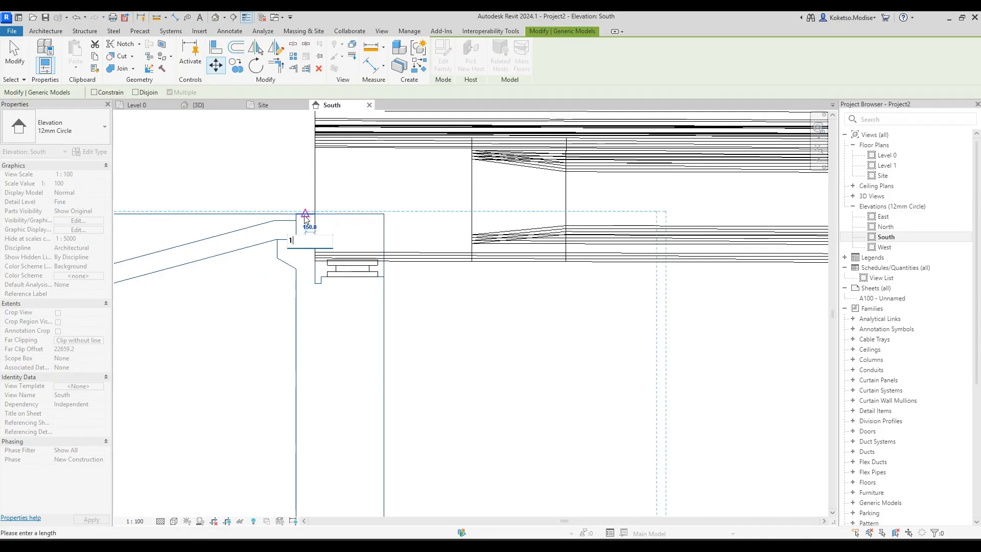
pyautogui.press('Return')
pyautogui.scroll(-3, 304, 225)
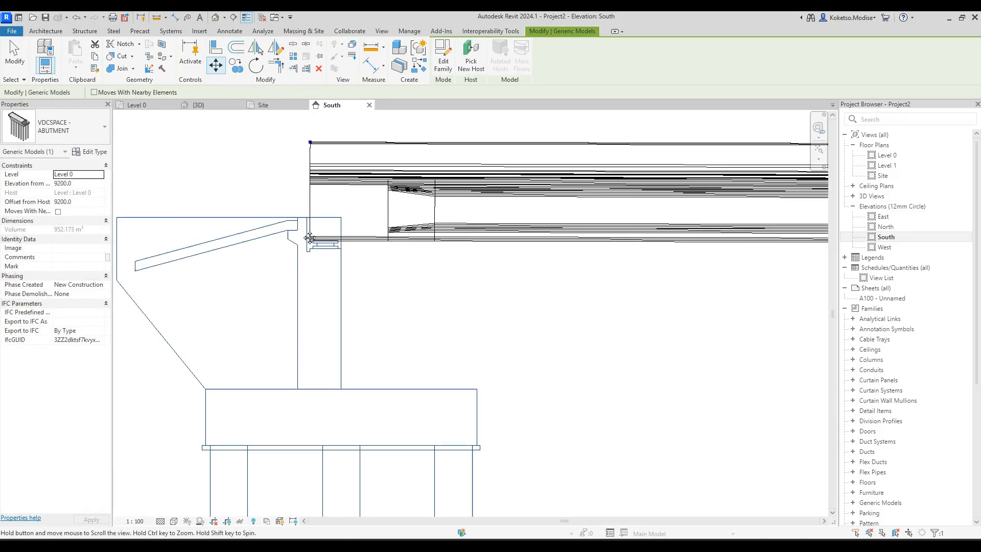
pyautogui.press('Escape')
pyautogui.scroll(-6, 148, 232)
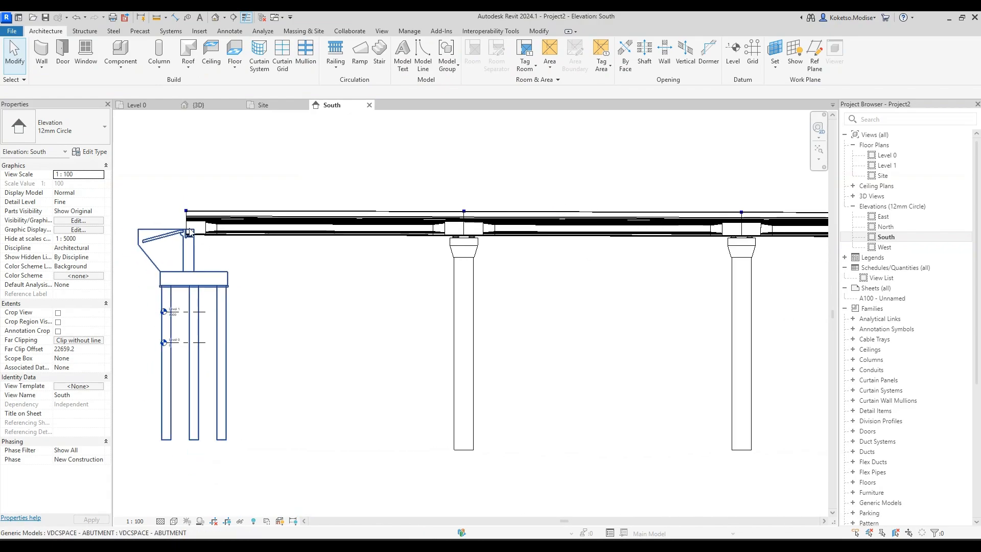
# Examine in the 3D view how the abutment sits beneath the end of the superstructure.
pyautogui.click(198, 104)
pyautogui.keyDown('shift'); pyautogui.moveTo(651, 319); pyautogui.dragTo(485, 287, button='middle'); pyautogui.keyUp('shift')
pyautogui.scroll(3, 756, 403)
pyautogui.click(715, 398)
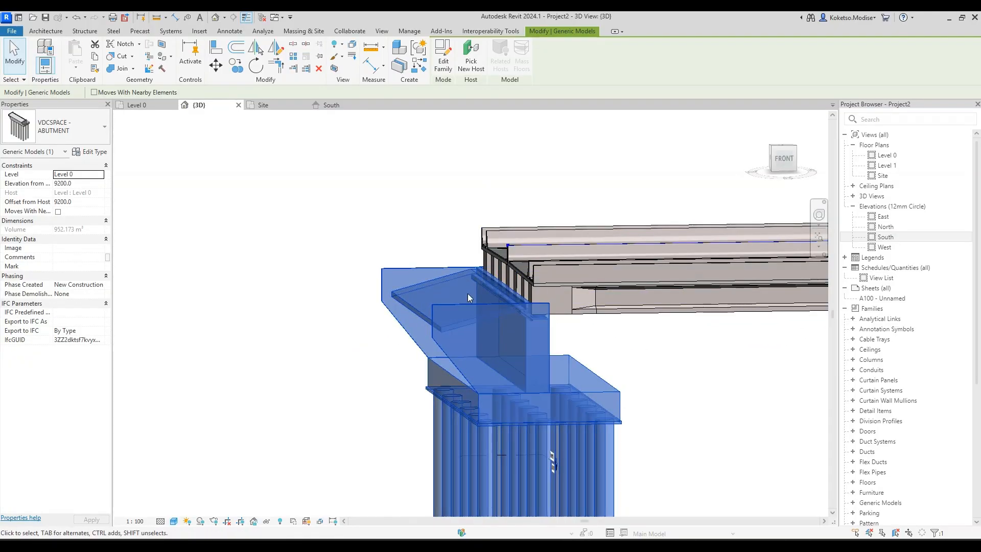
pyautogui.scroll(-6, 327, 322)
pyautogui.keyDown('shift'); pyautogui.moveTo(276, 121); pyautogui.dragTo(331, 256, button='middle'); pyautogui.keyUp('shift')
pyautogui.click(331, 256)
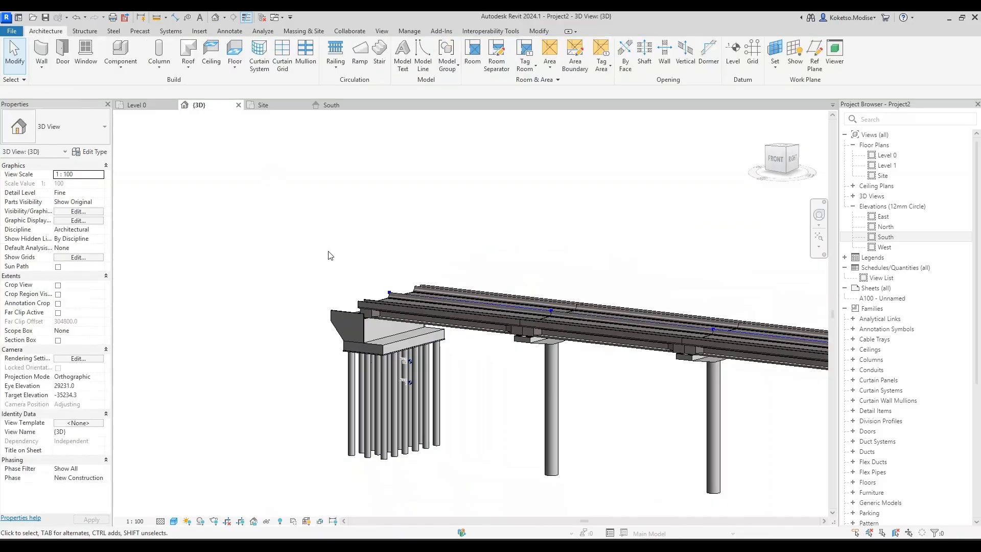
pyautogui.click(363, 325)
# In the Site plan, place a second VDCSPACE - ABUTMENT at the far end of the bridge centreline, rotated to face the opposite abutment.
pyautogui.click(271, 105)
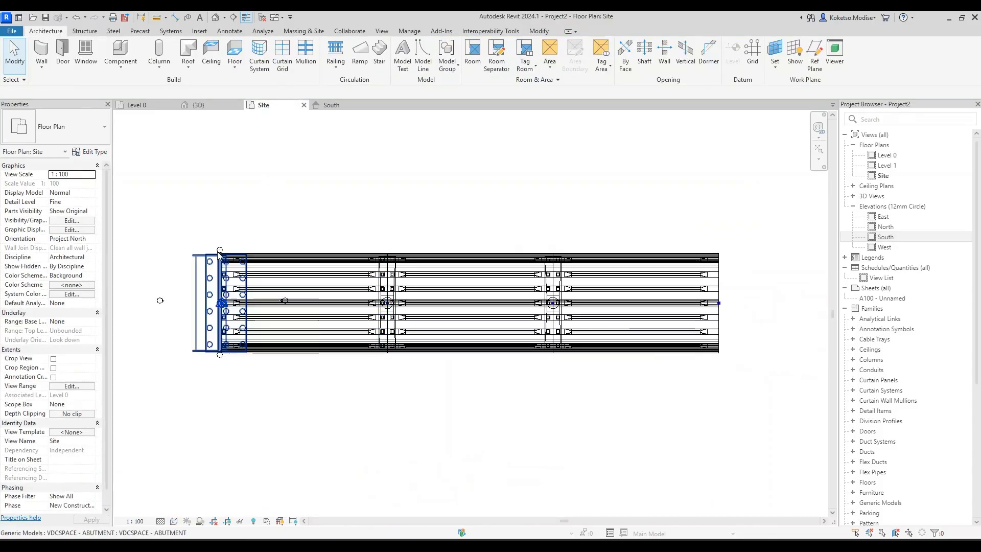
pyautogui.scroll(-2, 206, 253)
pyautogui.click(215, 182)
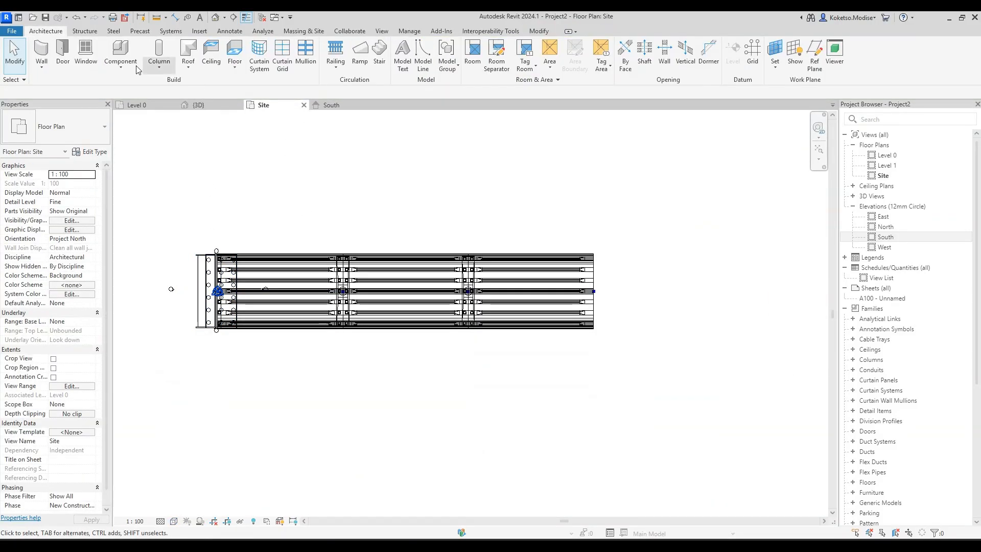
pyautogui.click(123, 53)
pyautogui.scroll(5, 657, 322)
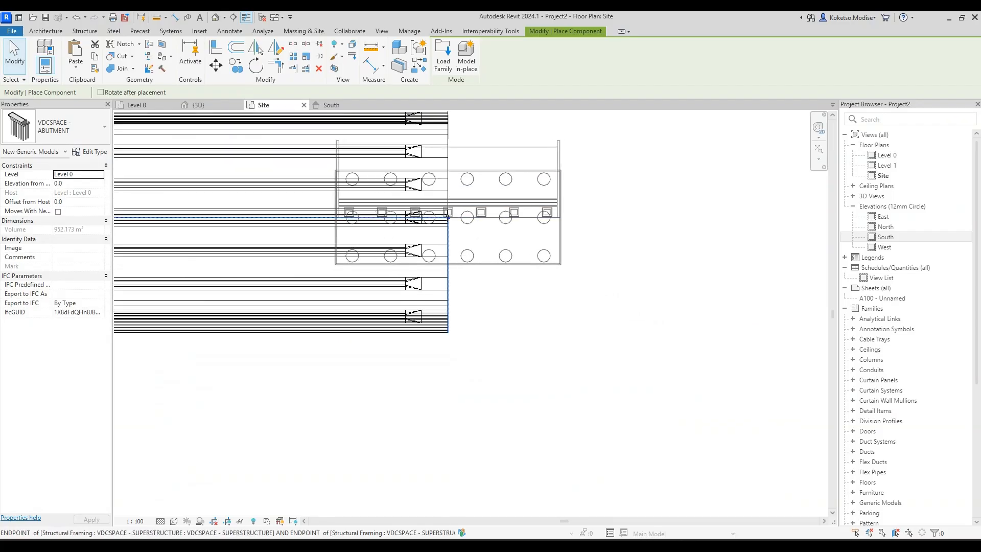
pyautogui.press('space')
pyautogui.press('space')
pyautogui.press('space')
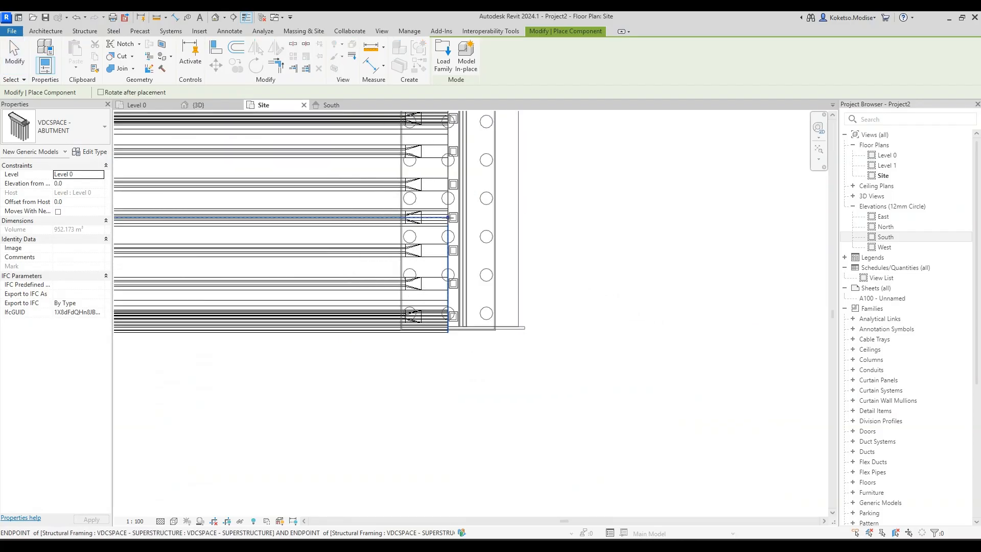
pyautogui.click(448, 218)
pyautogui.press('Escape')
# In the South elevation, move the second abutment up 8900 mm to bring its bearings just below the superstructure's underside.
pyautogui.click(332, 105)
pyautogui.scroll(-1, 604, 315)
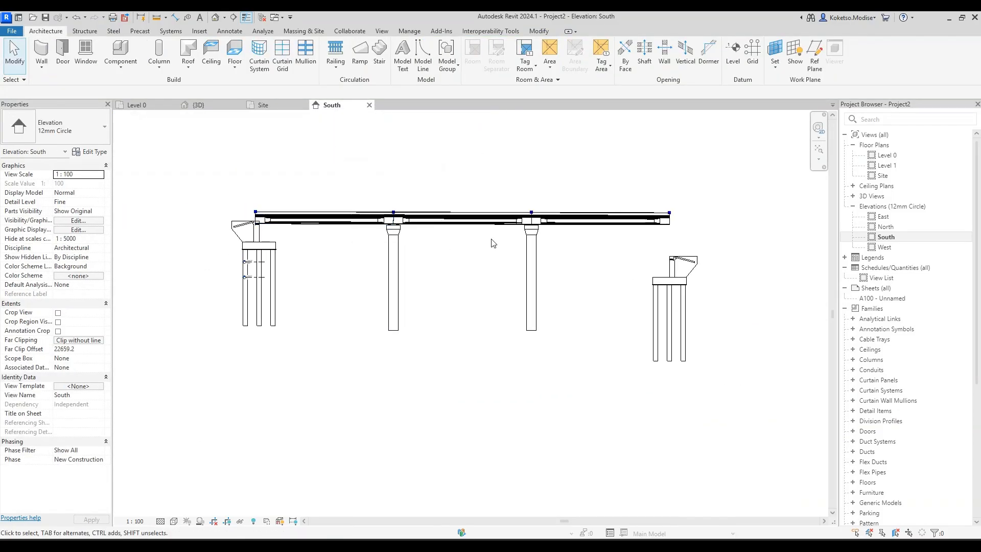
pyautogui.scroll(5, 604, 315)
pyautogui.click(557, 367)
pyautogui.scroll(3, 556, 368)
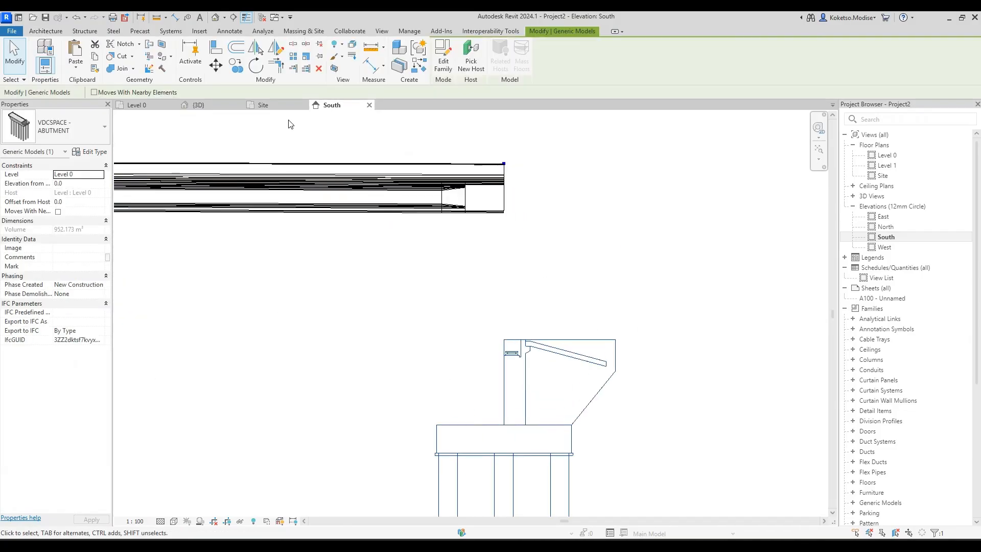
pyautogui.click(216, 66)
pyautogui.scroll(2, 543, 389)
pyautogui.click(543, 380)
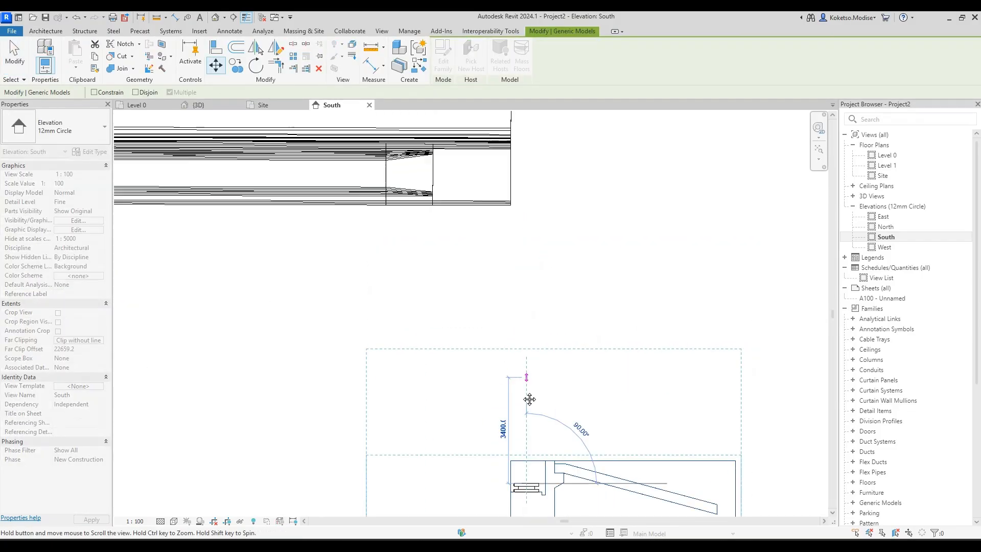
pyautogui.click(515, 265)
pyautogui.scroll(2, 536, 232)
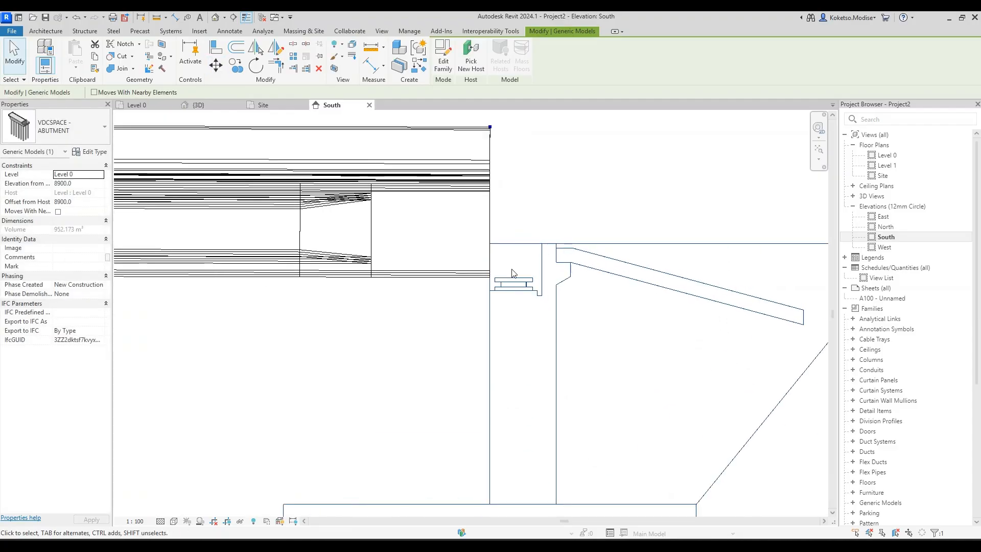
# Move the second abutment horizontally so its backwall face meets the end of the girders.
pyautogui.click(215, 66)
pyautogui.click(558, 231)
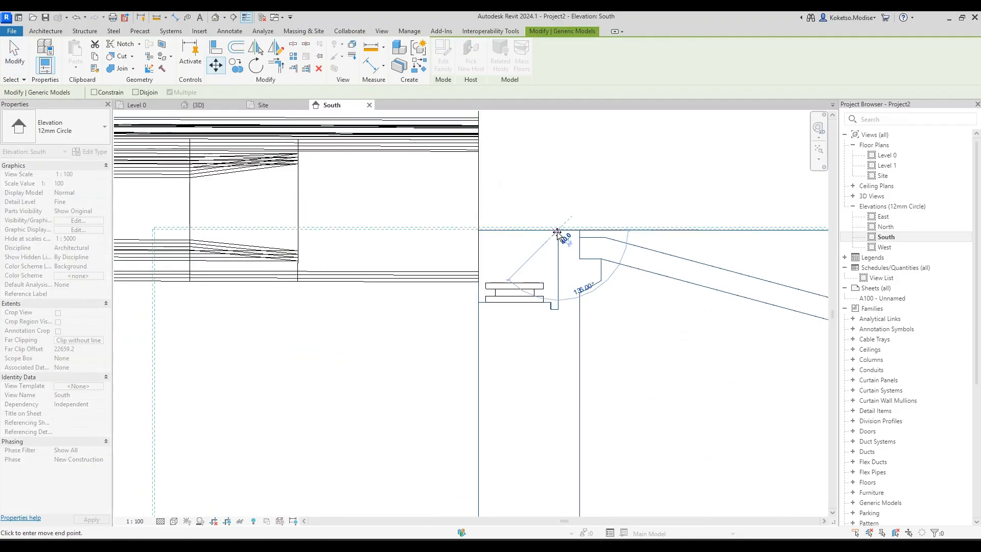
pyautogui.click(478, 231)
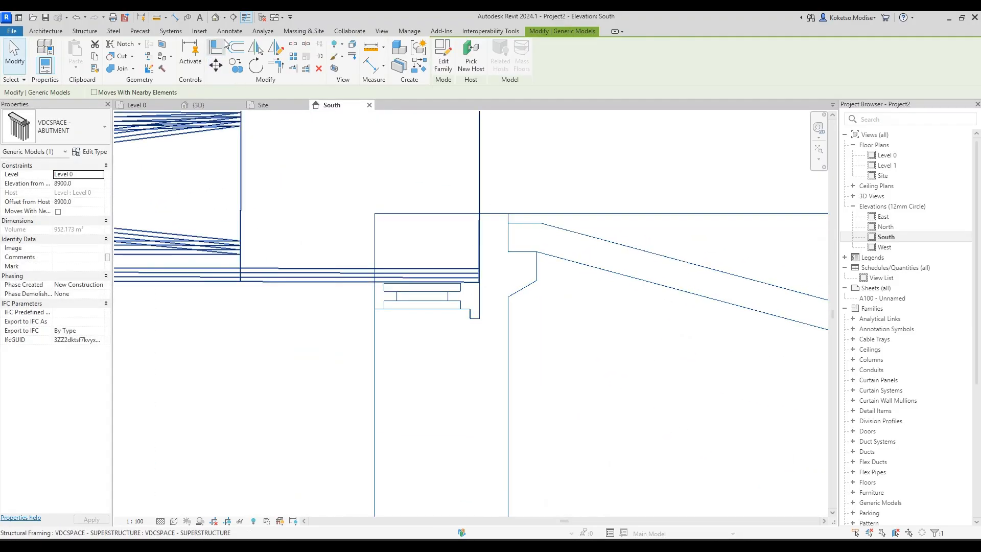
# Move the second abutment up 12.7 mm so its bearings touch the underside of the girders.
pyautogui.press('m')
pyautogui.press('v')
pyautogui.scroll(2, 445, 291)
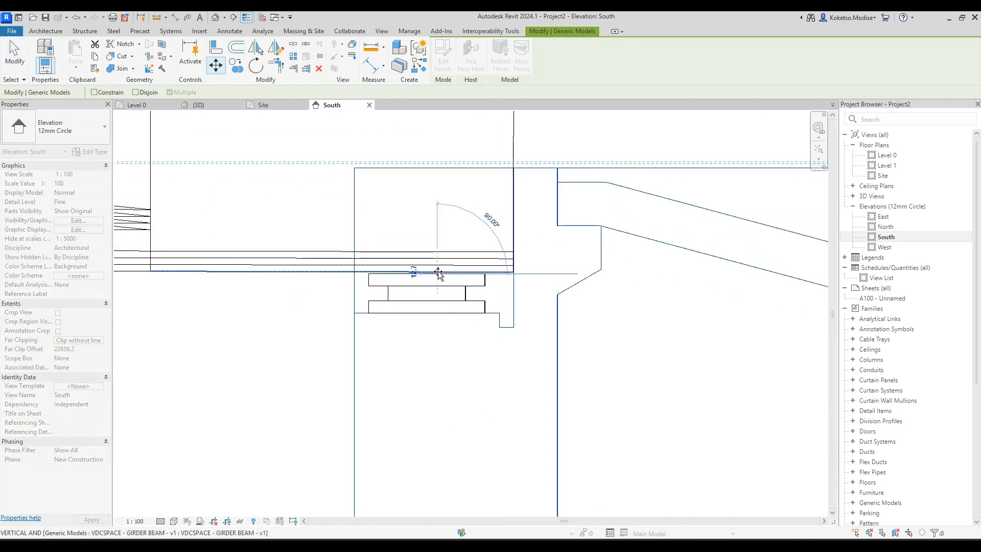
pyautogui.click(439, 275)
pyautogui.scroll(-2, 438, 276)
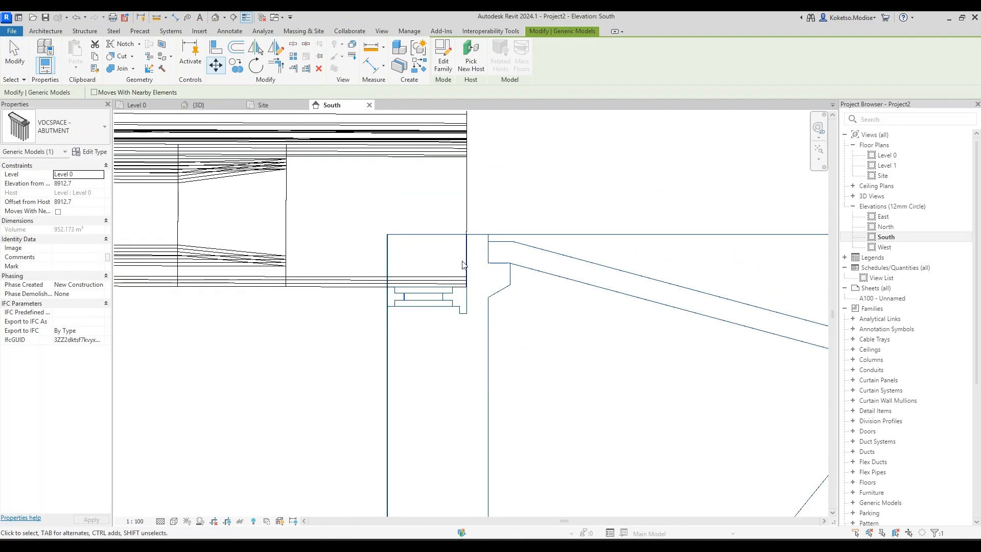
# Move the second abutment 100 mm away from the girder ends.
pyautogui.click(234, 58)
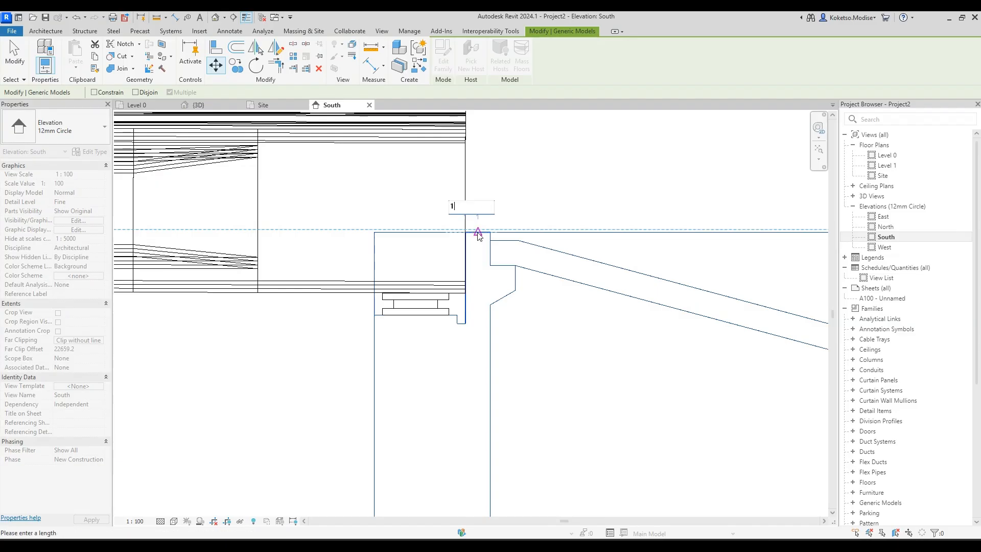
pyautogui.write('100')
pyautogui.press('Return')
pyautogui.scroll(-3, 480, 245)
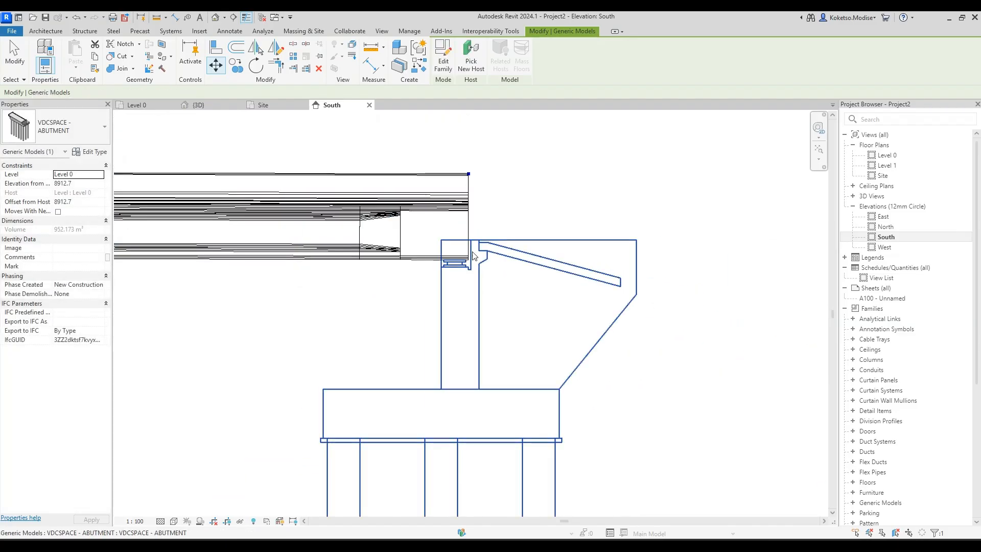
pyautogui.press('Escape')
# Measure the vertical distance from the top of the second abutment to the top of the superstructure.
pyautogui.scroll(3, 486, 262)
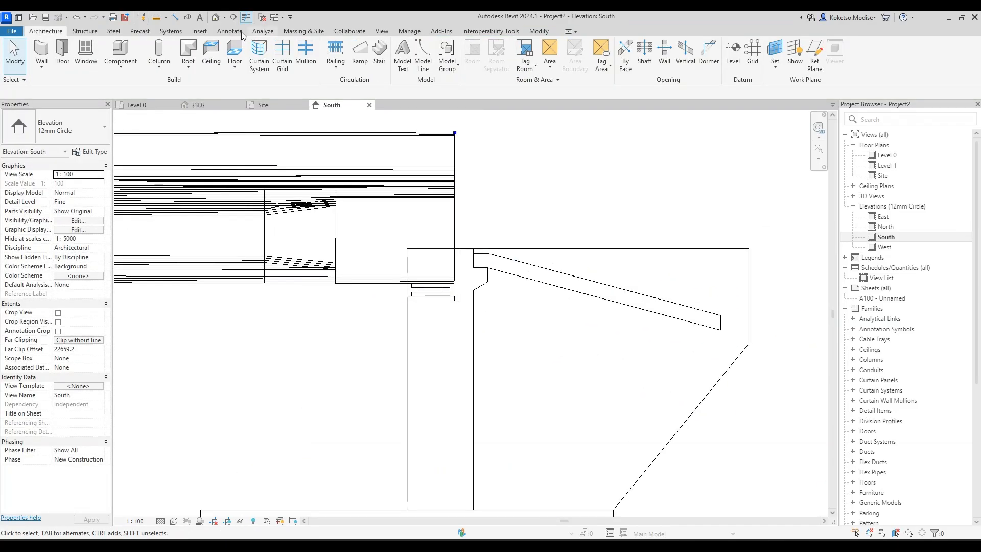
pyautogui.click(178, 16)
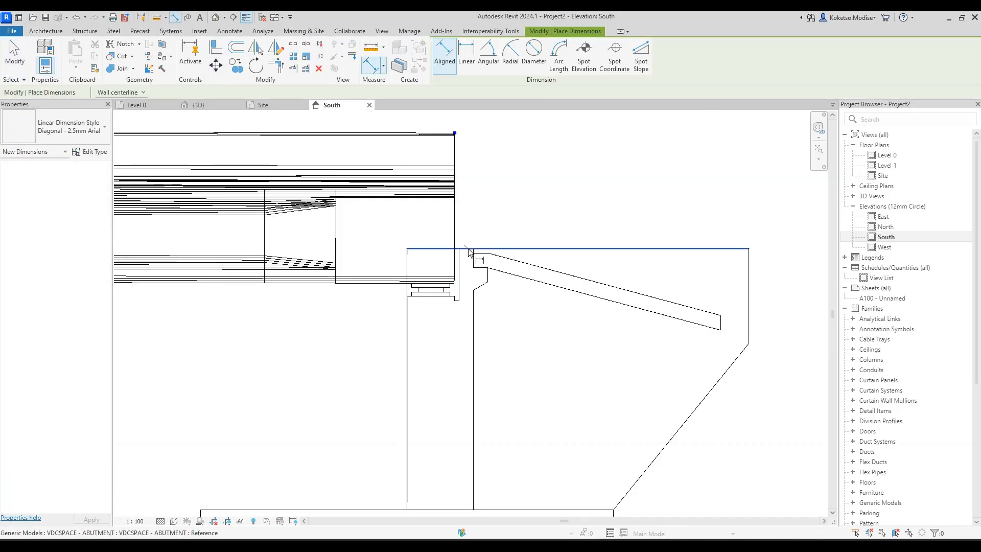
pyautogui.click(468, 250)
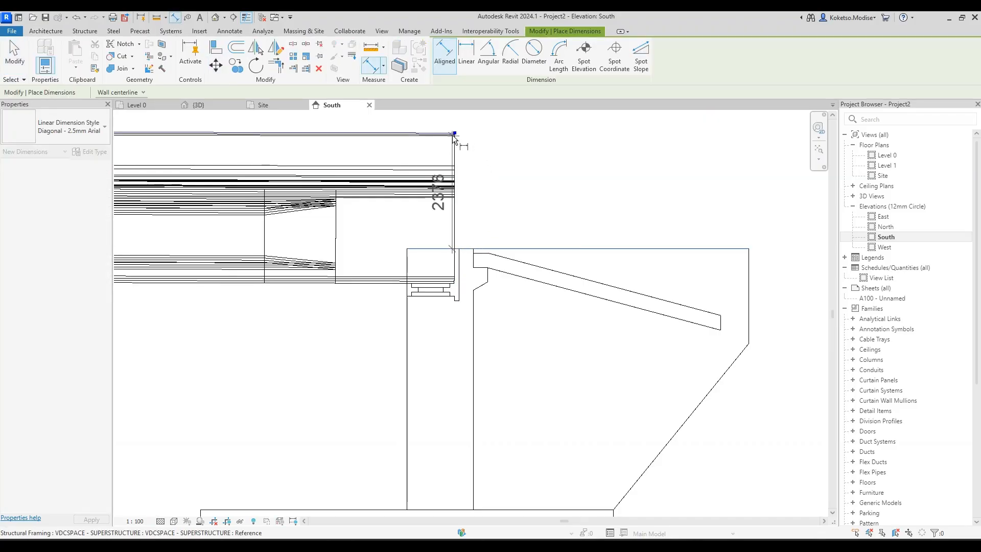
pyautogui.press('Escape')
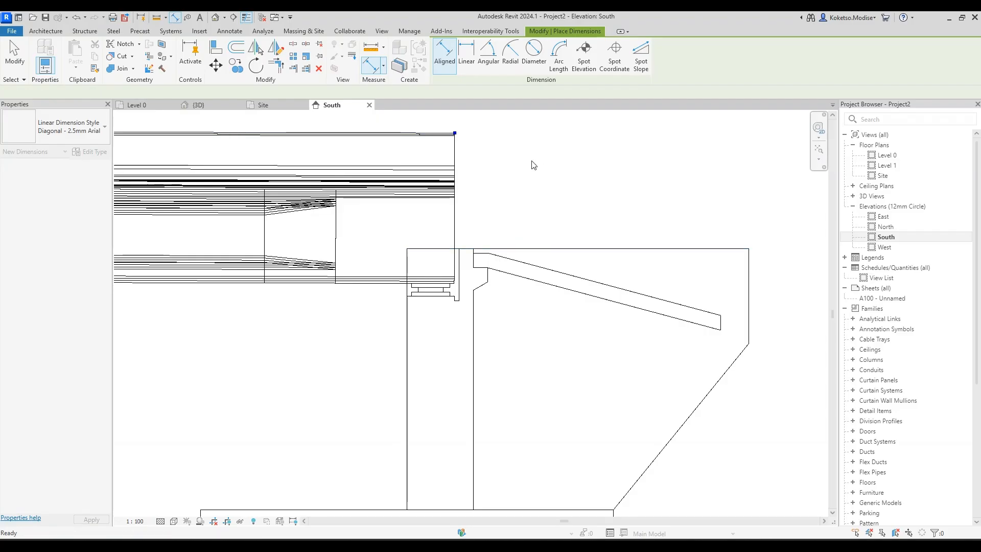
# Measure the vertical distance between the abutment top and the superstructure top at the opposite end of the bridge.
pyautogui.scroll(-5, 613, 255)
pyautogui.moveTo(246, 267); pyautogui.dragTo(366, 260, button='middle')
pyautogui.scroll(5, 309, 266)
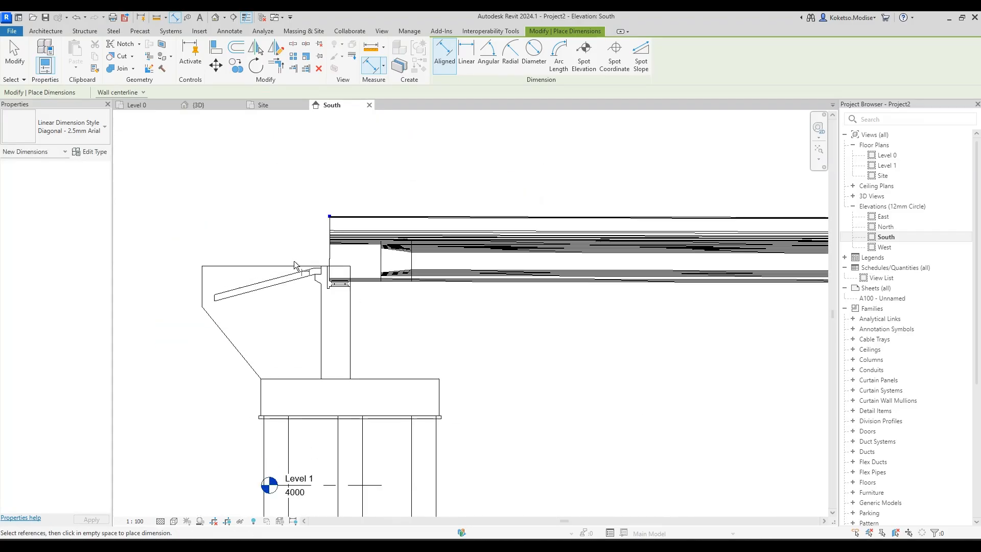
pyautogui.scroll(2, 335, 207)
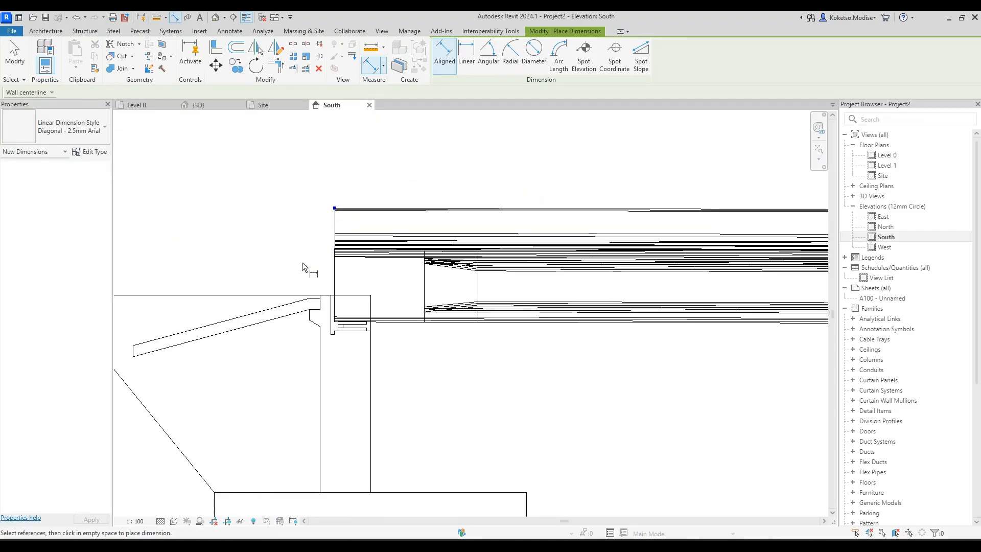
pyautogui.click(315, 295)
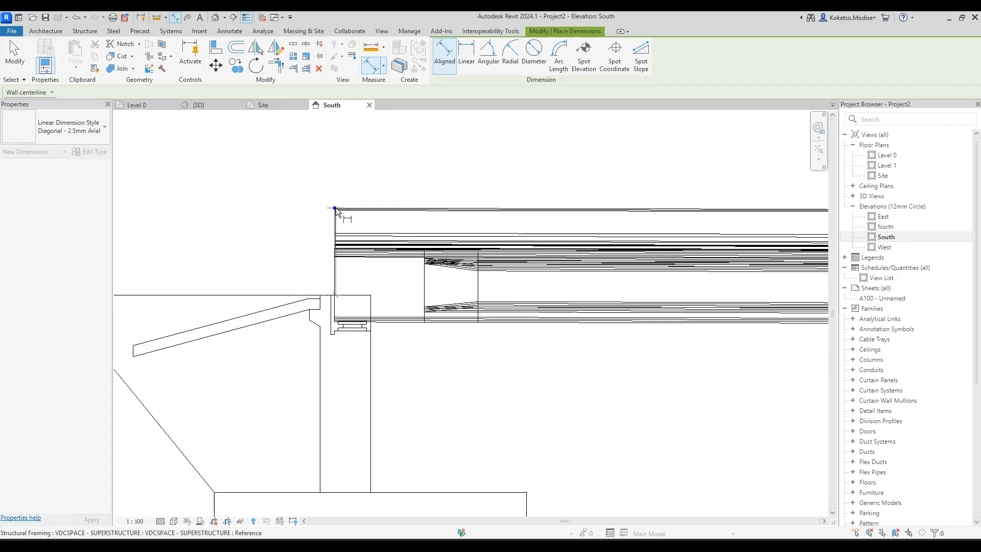
pyautogui.press('Escape')
pyautogui.press('Escape')
# Open the VDCSPACE - ABUTMENT family for editing and display its Left elevation.
pyautogui.scroll(-5, 325, 219)
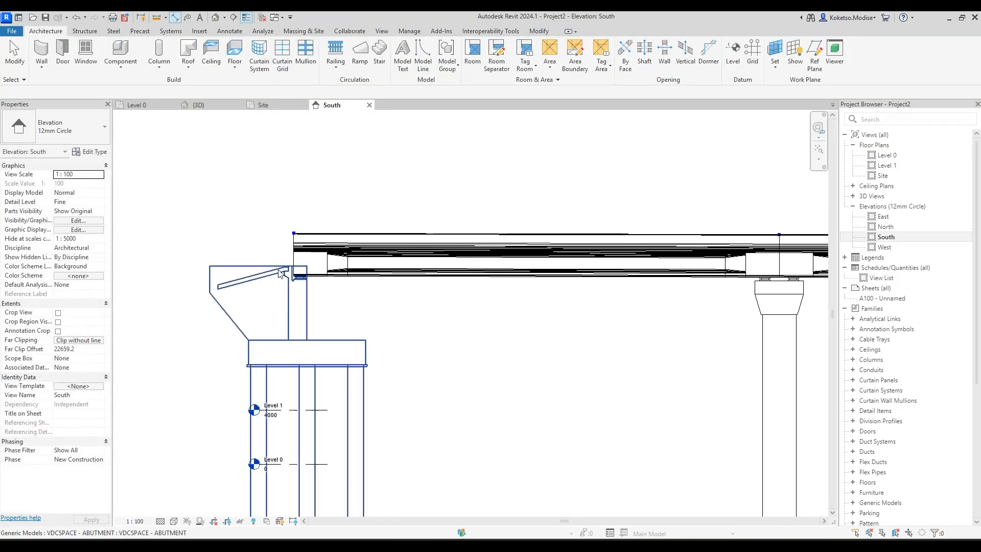
pyautogui.click(278, 307)
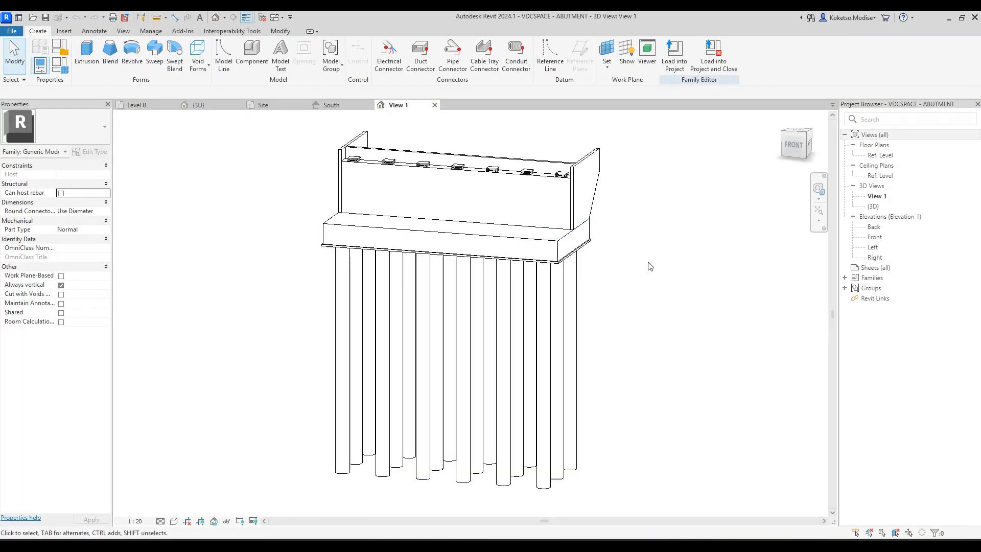
pyautogui.doubleClick(873, 247)
pyautogui.scroll(4, 486, 167)
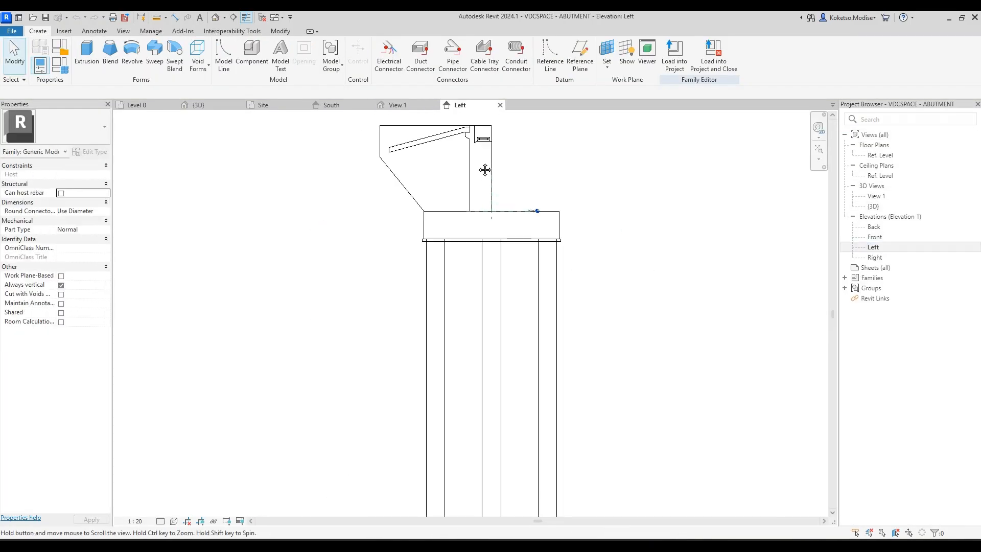
# Edit the abutment wall extrusion's profile, moving the backwall top and corbel lines up 2400 mm, and finish the sketch.
pyautogui.click(376, 226)
pyautogui.scroll(2, 404, 226)
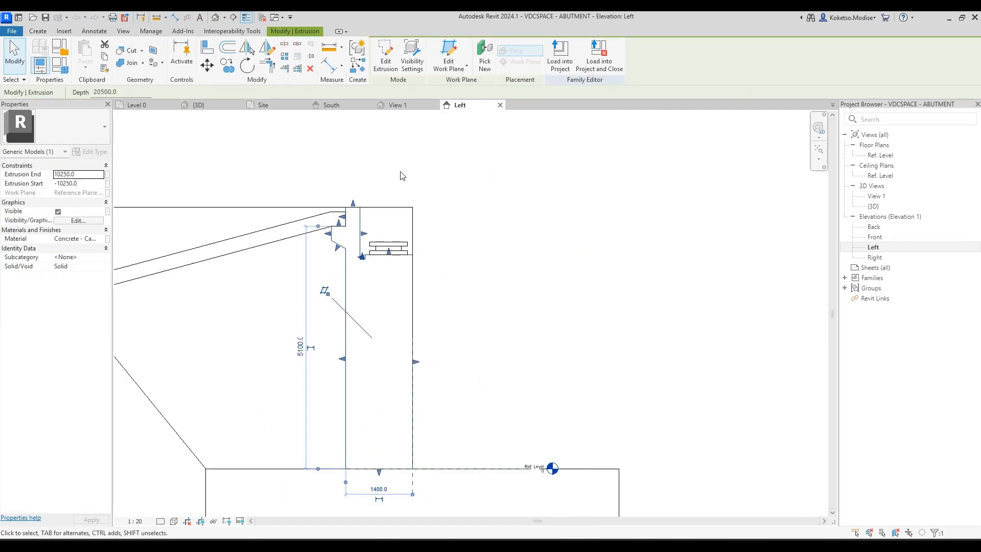
pyautogui.click(393, 55)
pyautogui.scroll(2, 346, 191)
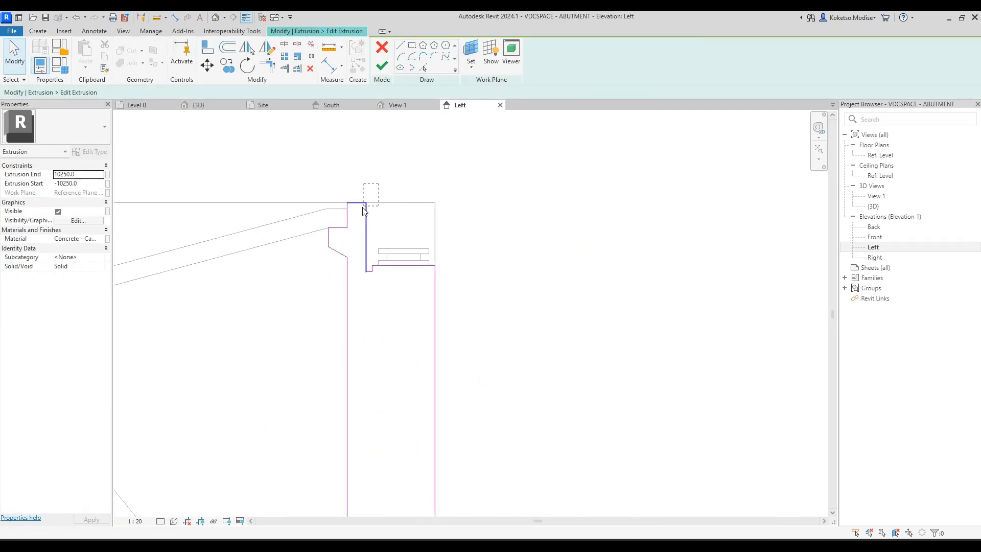
pyautogui.scroll(1, 322, 206)
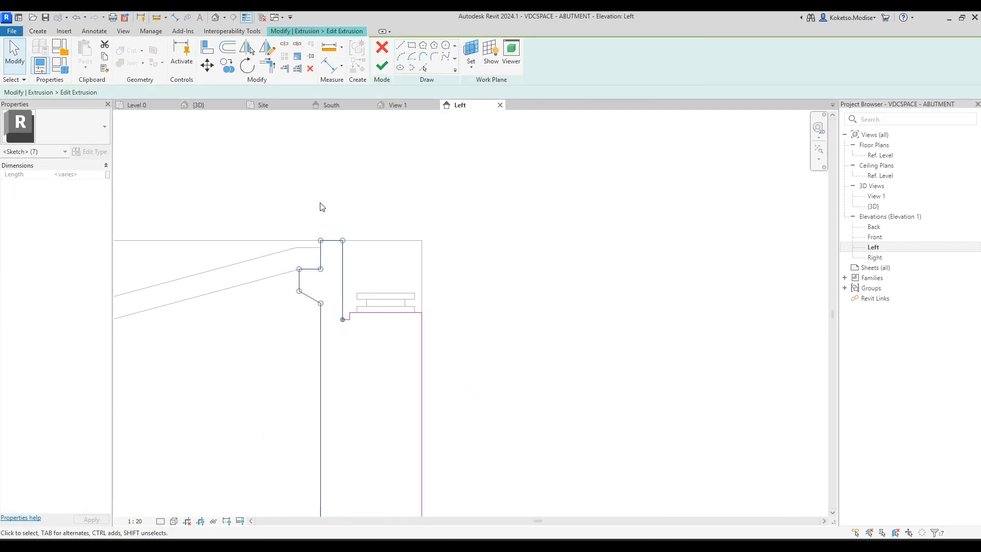
pyautogui.click(208, 69)
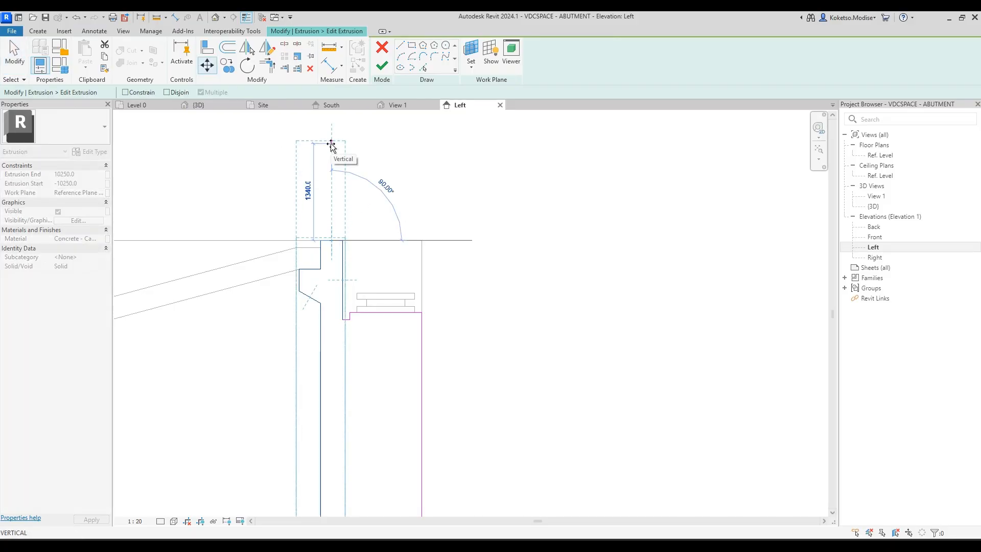
pyautogui.write('240')
pyautogui.press('Return')
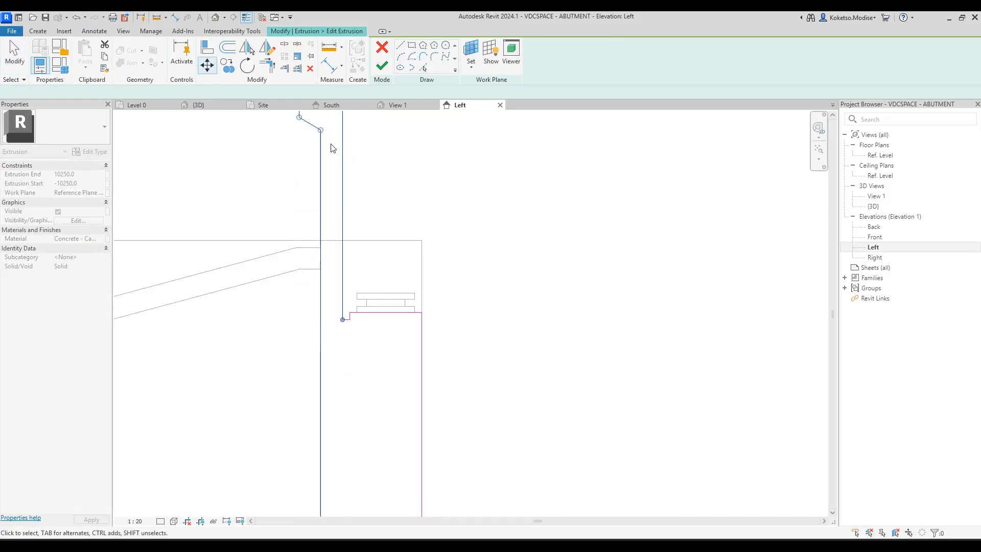
pyautogui.press('Escape')
pyautogui.scroll(-2, 357, 254)
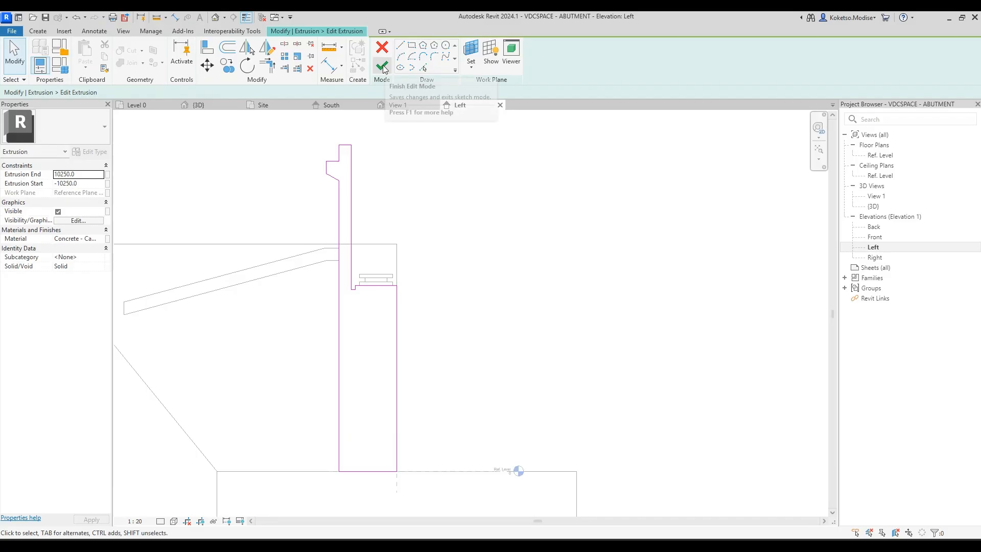
pyautogui.click(383, 66)
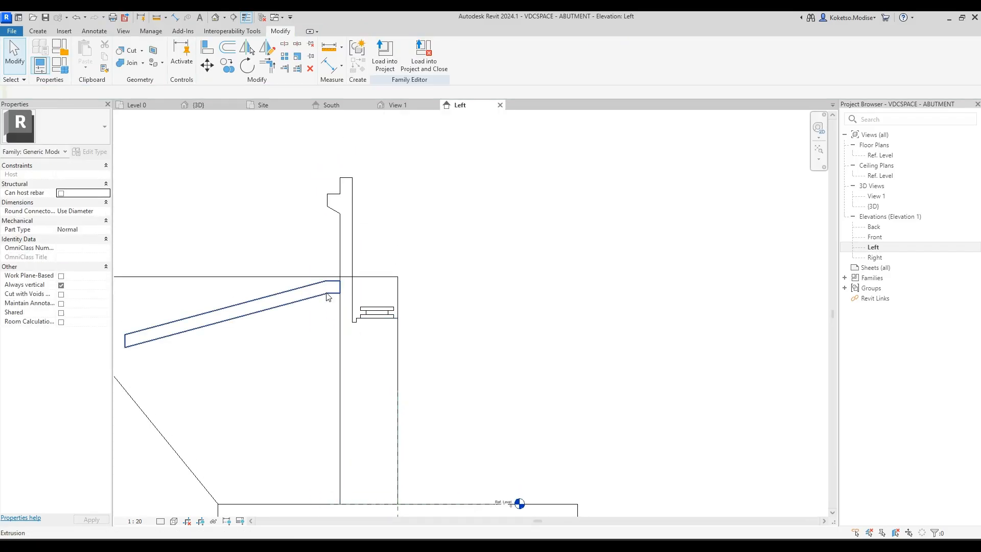
# Copy the sloped approach slab 2400 mm up onto the raised corbel and delete the original slab.
pyautogui.click(325, 296)
pyautogui.click(223, 68)
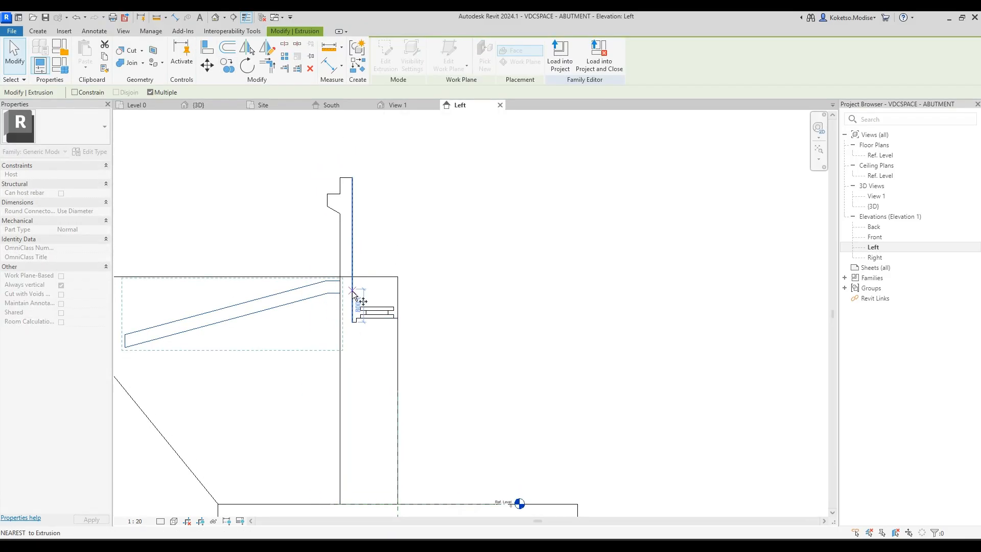
pyautogui.click(339, 293)
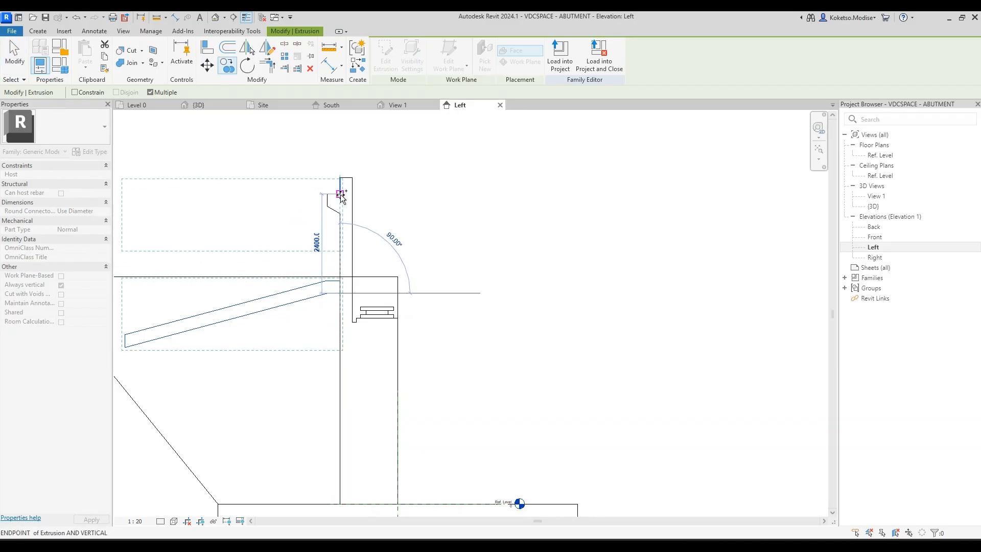
pyautogui.click(340, 195)
pyautogui.press('Escape')
pyautogui.press('Escape')
pyautogui.click(329, 293)
pyautogui.press('Delete')
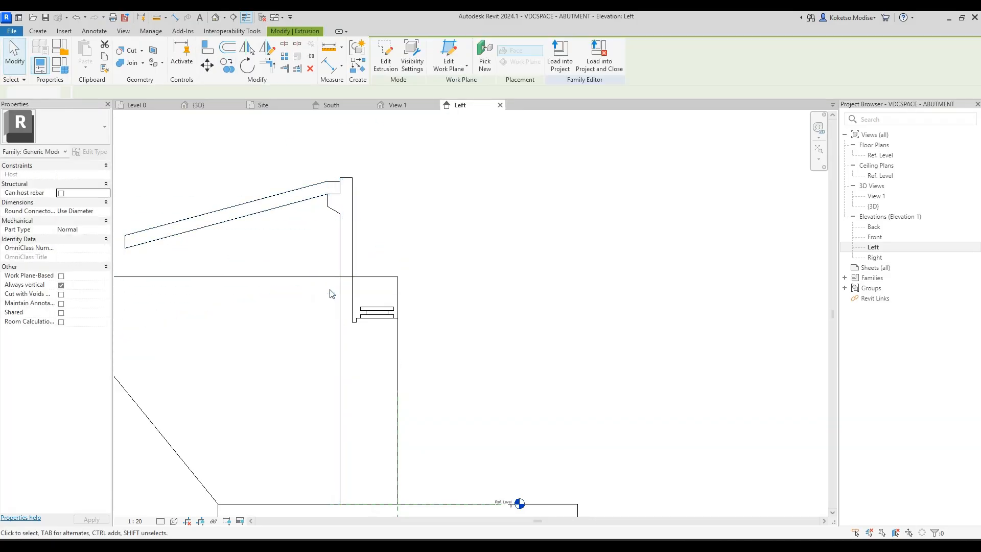
pyautogui.hotkey('ctrl', 'z')
# Stretch the top edges of both wing walls up to the top of the raised backwall.
pyautogui.scroll(-2, 329, 293)
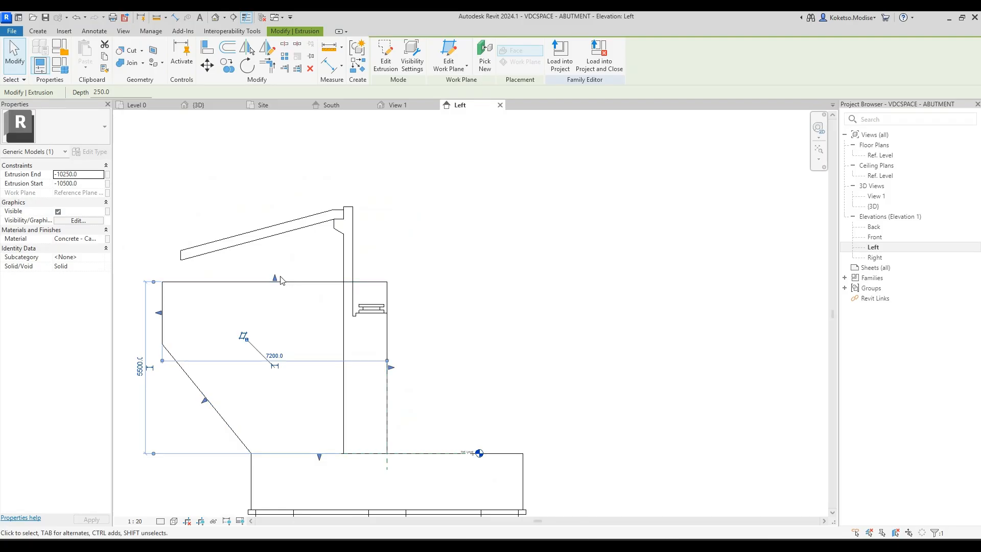
pyautogui.moveTo(274, 280); pyautogui.dragTo(281, 248)
pyautogui.moveTo(280, 204); pyautogui.dragTo(277, 270)
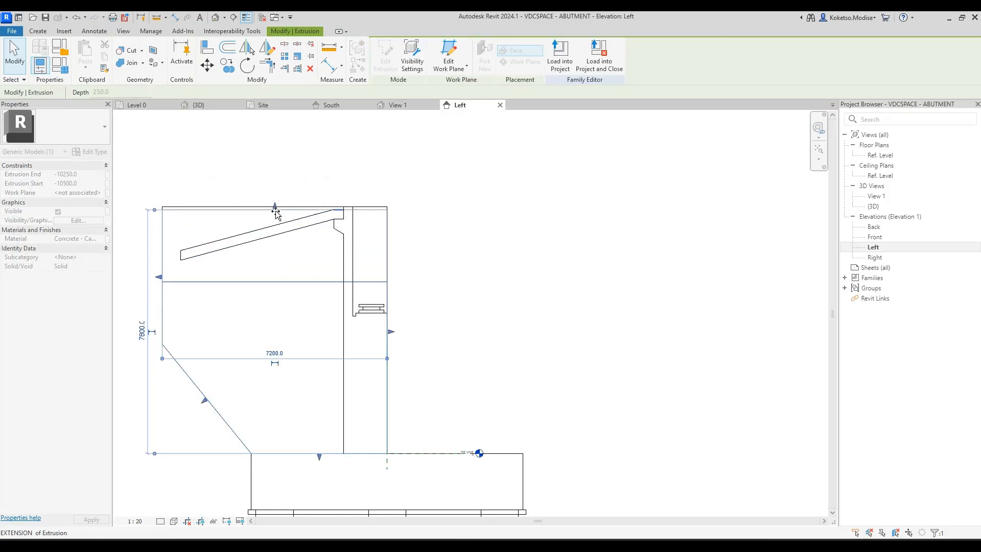
pyautogui.press('Escape')
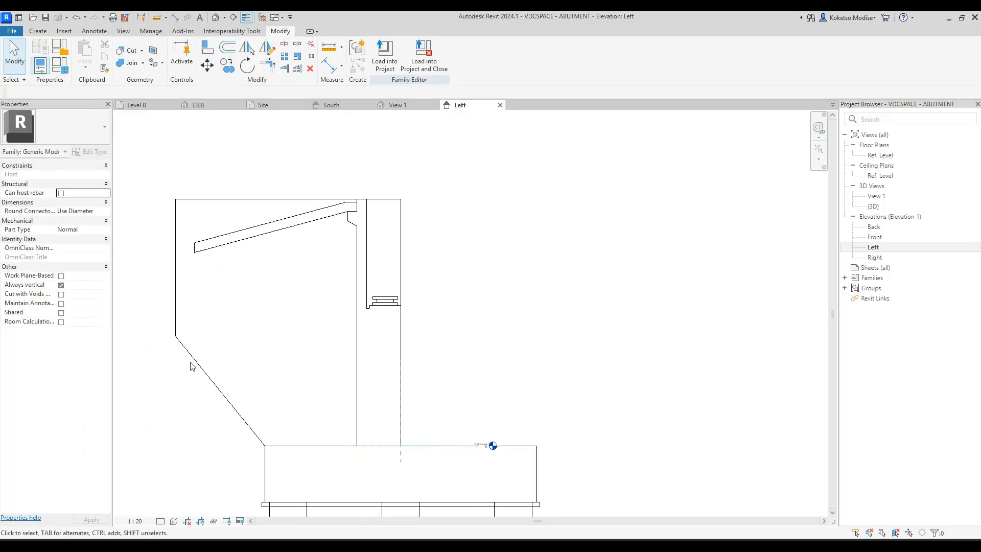
# Load the edited abutment family into the project, overwriting the existing version and its parameter values.
pyautogui.click(406, 106)
pyautogui.moveTo(705, 316); pyautogui.dragTo(666, 348, button='middle')
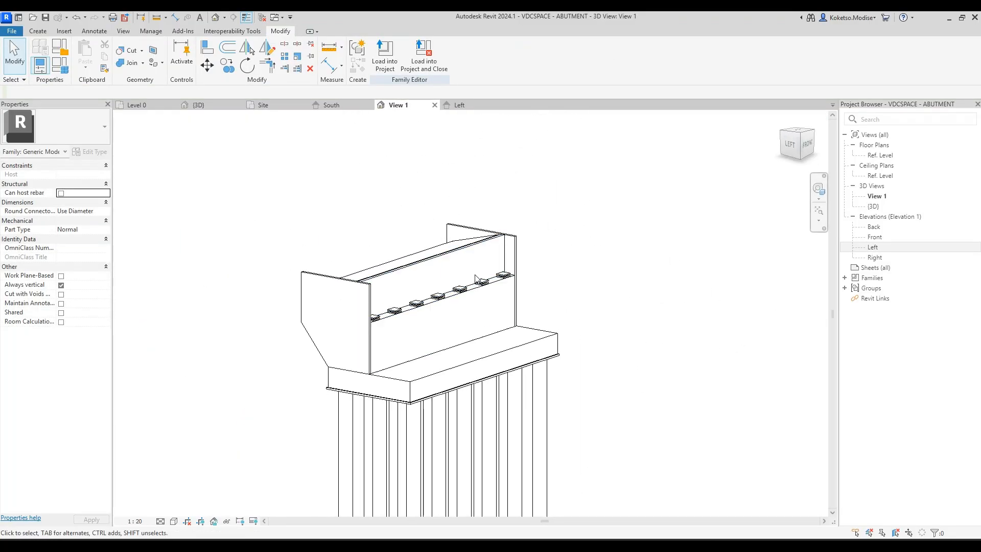
pyautogui.click(415, 66)
pyautogui.click(473, 287)
pyautogui.click(475, 285)
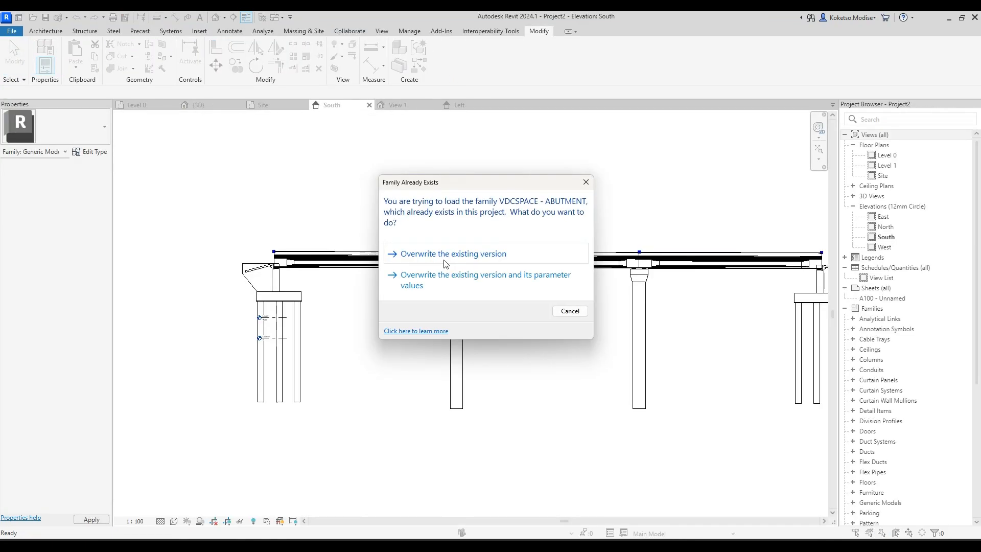
pyautogui.click(447, 278)
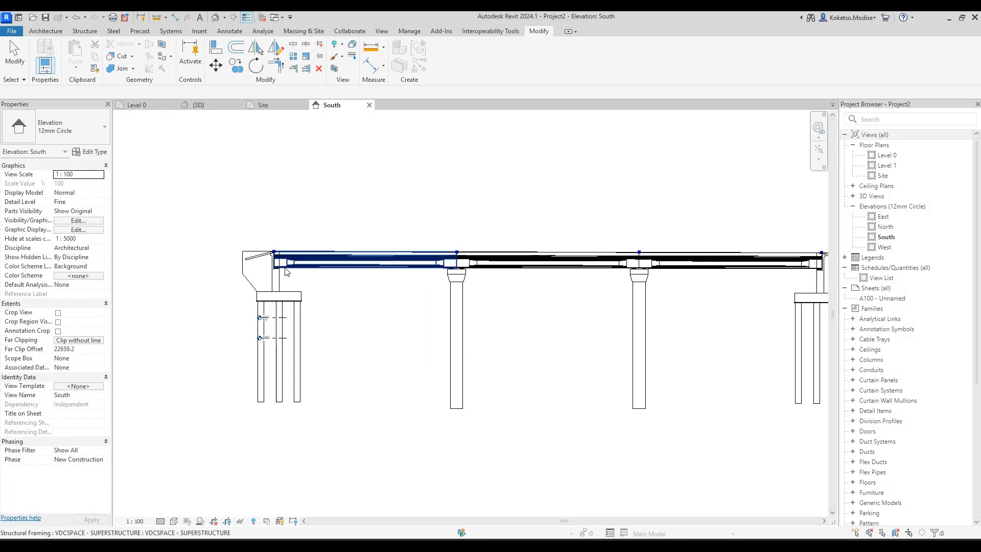
# Display the bridge in the 3D view with shaded surfaces and inspect the abutments and piers from several sides.
pyautogui.keyDown('shift'); pyautogui.hscroll(5, 525, 265); pyautogui.keyUp('shift')
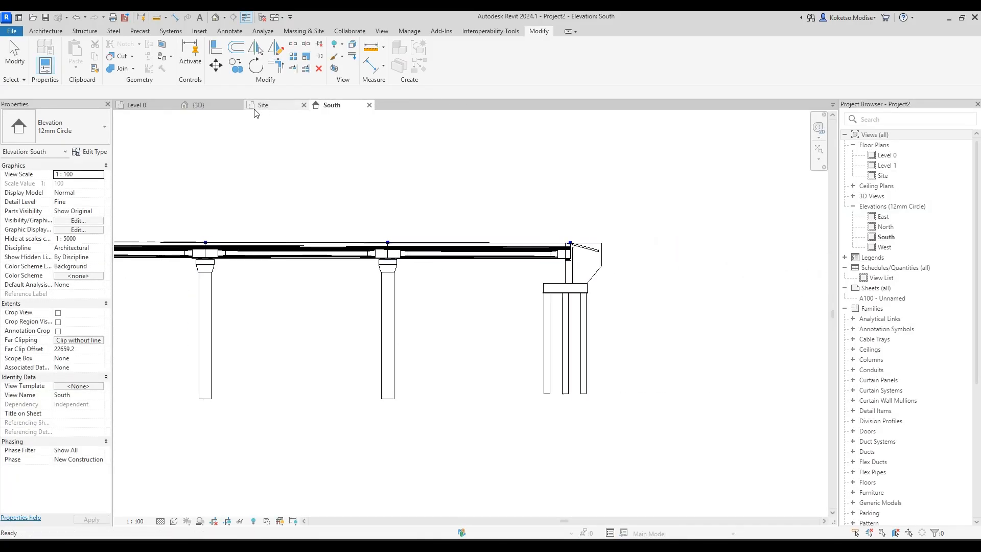
pyautogui.click(199, 105)
pyautogui.keyDown('shift'); pyautogui.moveTo(521, 434); pyautogui.dragTo(255, 430, button='middle'); pyautogui.keyUp('shift')
pyautogui.click(172, 521)
pyautogui.click(210, 510)
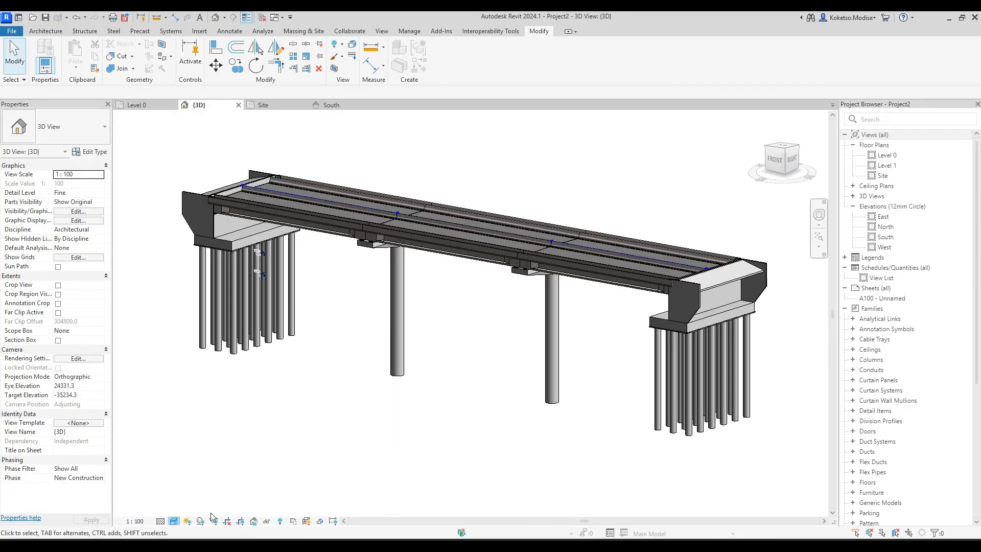
pyautogui.keyDown('shift'); pyautogui.moveTo(433, 345); pyautogui.dragTo(423, 376, button='middle'); pyautogui.keyUp('shift')
pyautogui.keyDown('shift'); pyautogui.moveTo(365, 336); pyautogui.dragTo(471, 376, button='middle'); pyautogui.keyUp('shift')
pyautogui.click(420, 346)
# Place a VDCSPACE - FOUNDATION component on each of the two pier centres in the Site plan, long side across the bridge.
pyautogui.click(271, 105)
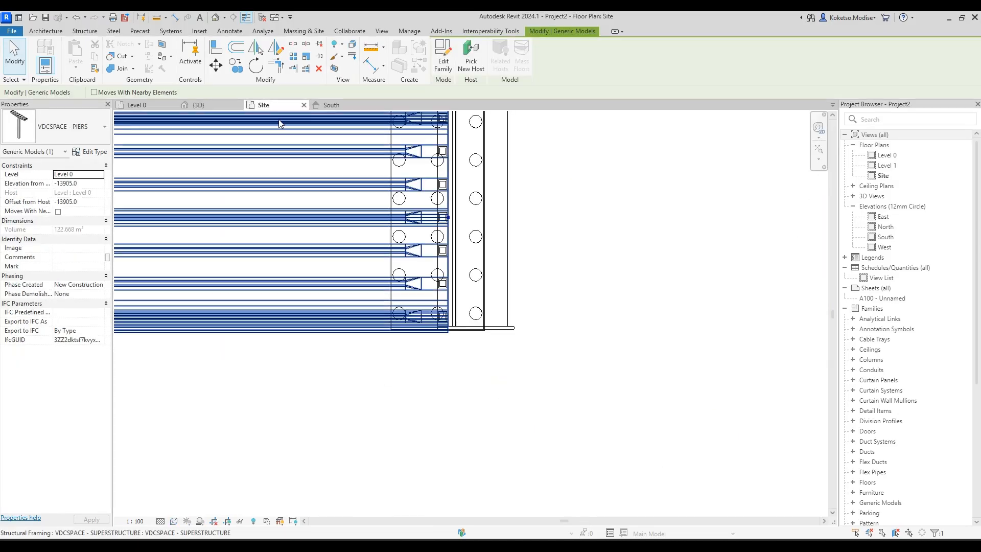
pyautogui.scroll(-3, 419, 281)
pyautogui.press('Escape')
pyautogui.scroll(1, 496, 240)
pyautogui.scroll(1, 375, 276)
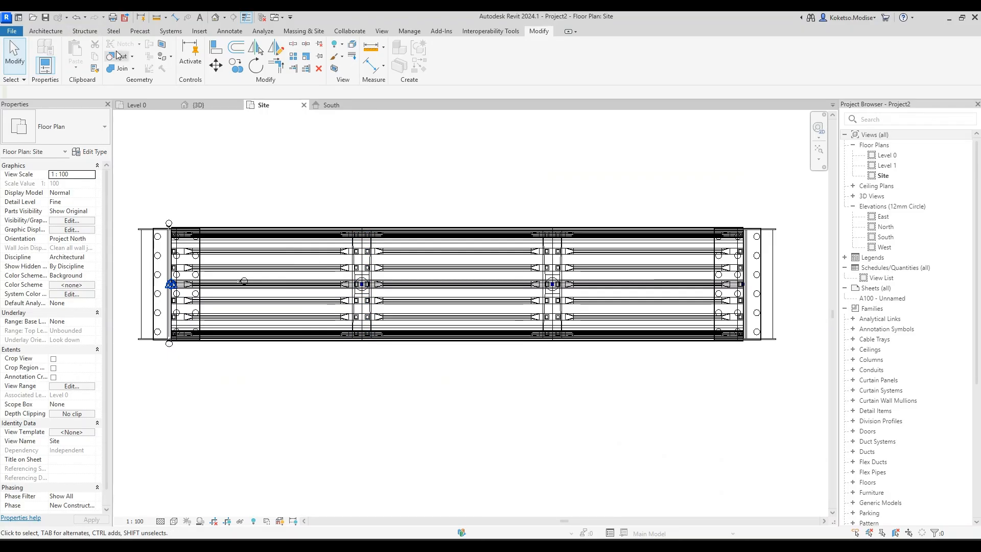
pyautogui.click(48, 31)
pyautogui.click(104, 51)
pyautogui.click(61, 127)
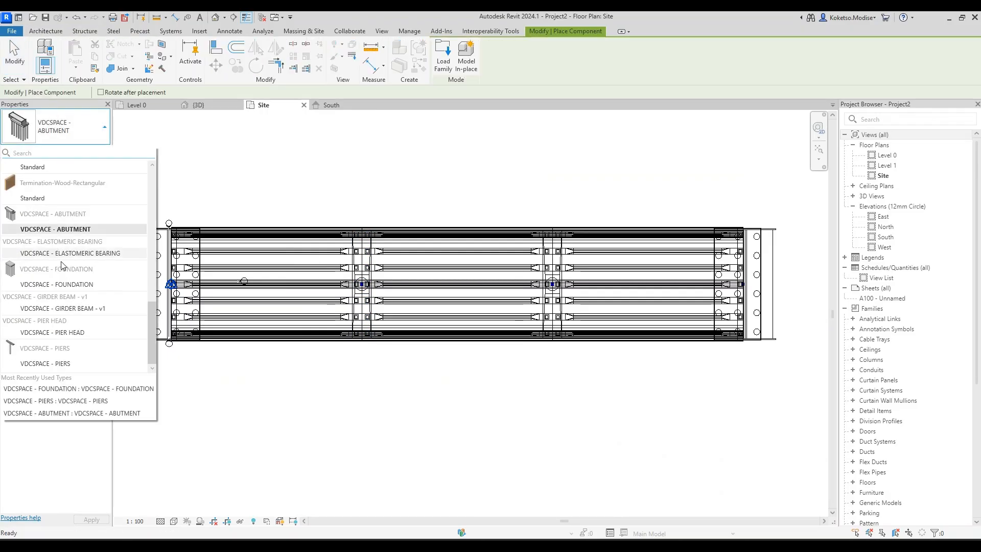
pyautogui.scroll(10, 67, 268)
pyautogui.scroll(-1, 77, 276)
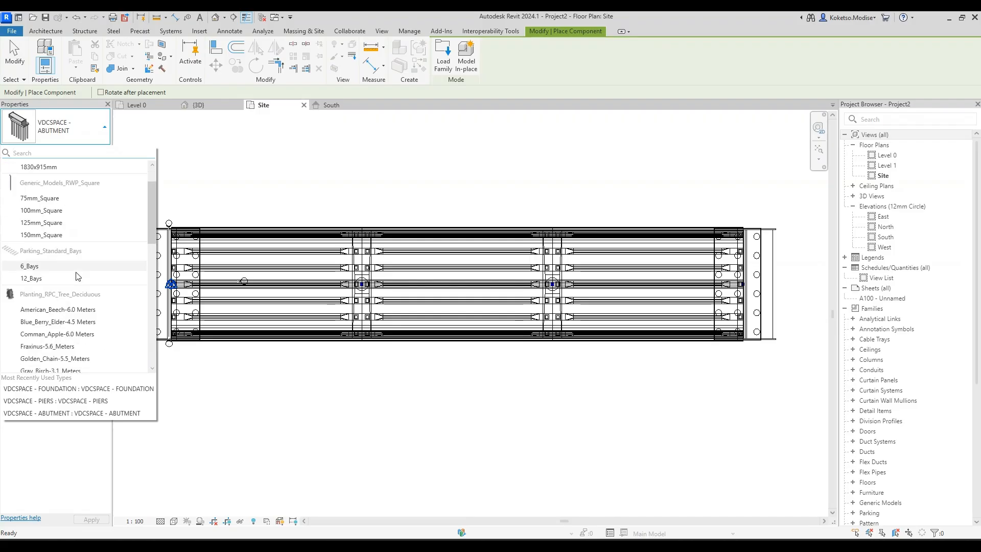
pyautogui.scroll(-8, 78, 276)
pyautogui.click(68, 284)
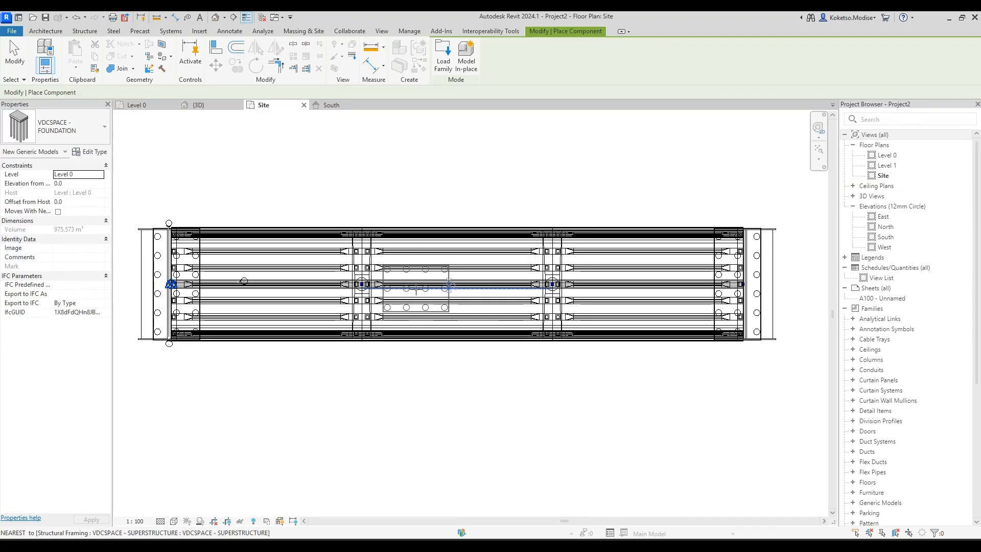
pyautogui.scroll(1, 373, 285)
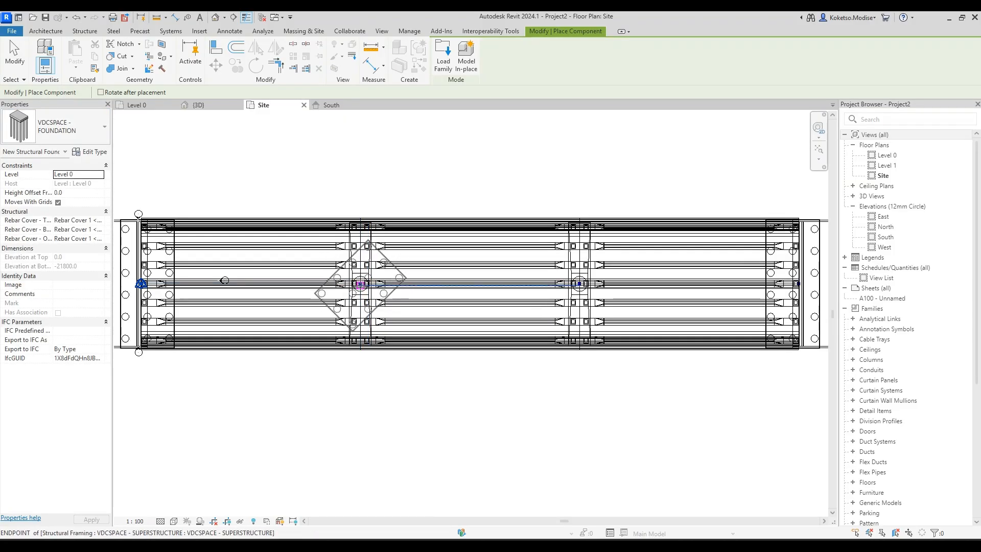
pyautogui.press('space')
pyautogui.click(360, 283)
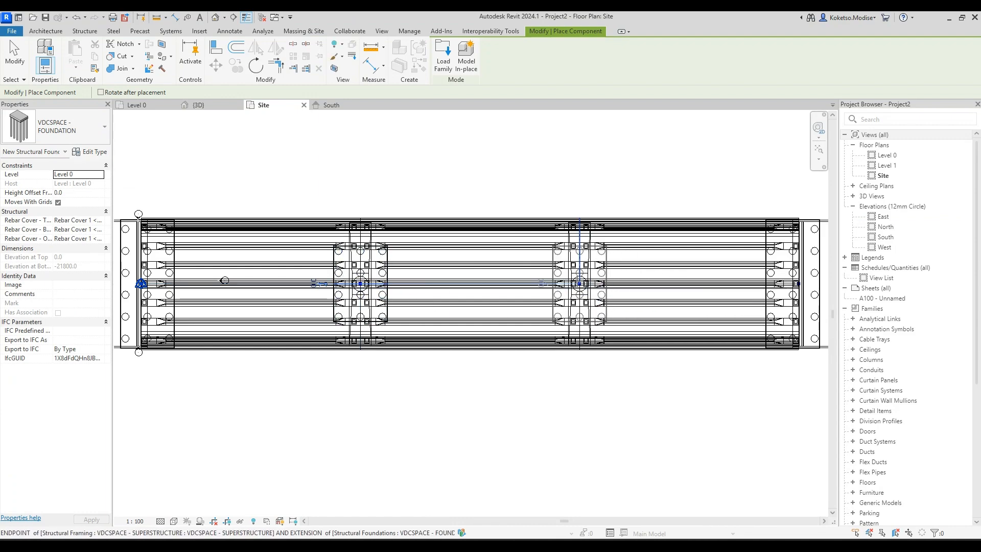
pyautogui.press('Escape')
# Move both pier foundations down in the South elevation so their pile cap tops meet the bottoms of the pier columns.
pyautogui.click(198, 105)
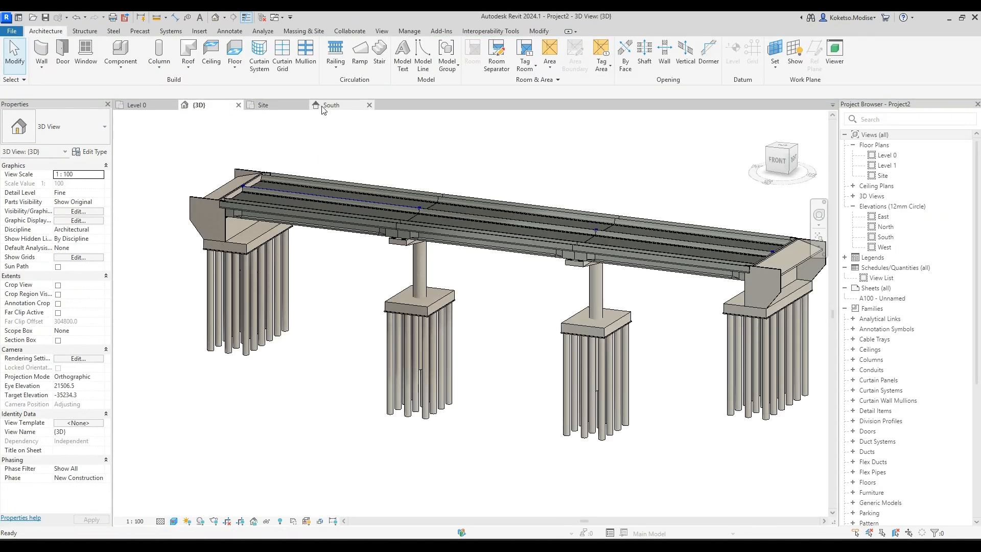
pyautogui.click(331, 105)
pyautogui.click(407, 343)
pyautogui.keyDown('ctrl'); pyautogui.click(186, 354); pyautogui.keyUp('ctrl')
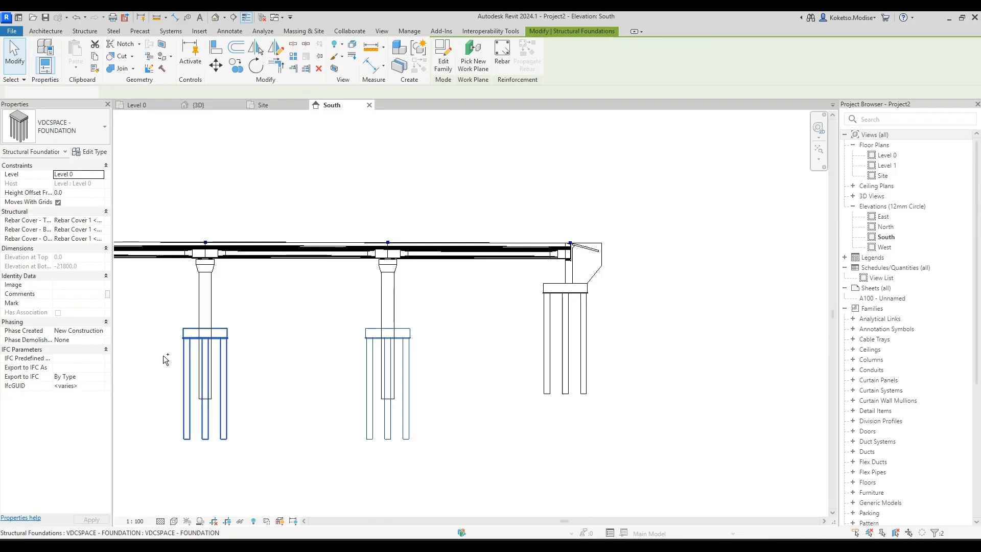
pyautogui.scroll(3, 163, 354)
pyautogui.click(215, 67)
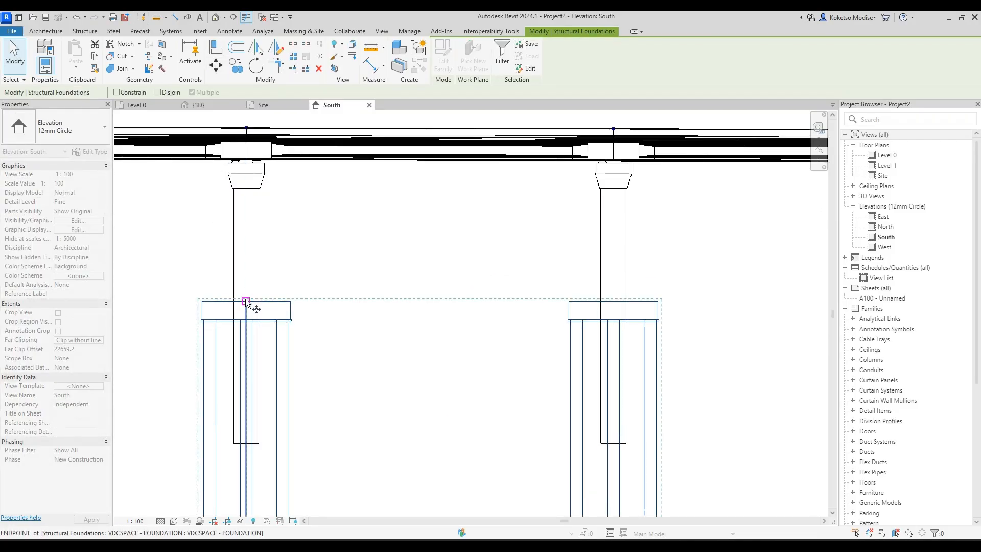
pyautogui.click(245, 443)
pyautogui.scroll(-5, 438, 309)
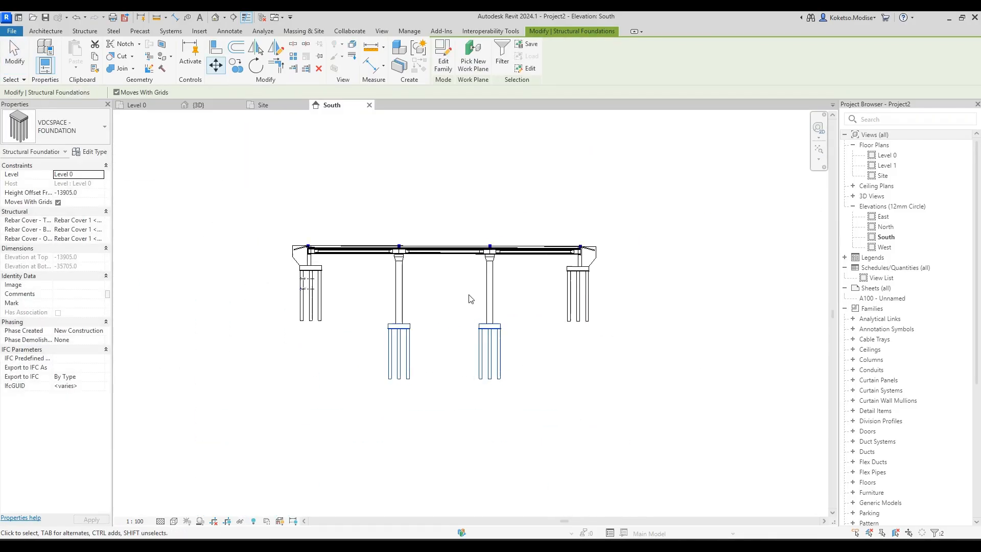
pyautogui.press('Escape')
# Inspect the lowered pier foundations, the piers and the abutment-to-deck junction from several sides in the 3D view.
pyautogui.click(198, 105)
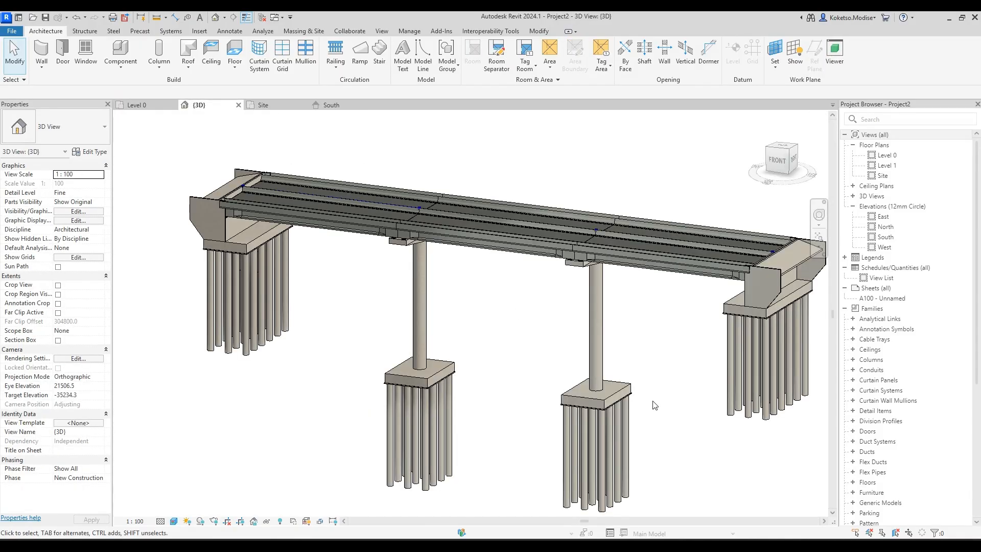
pyautogui.keyDown('shift'); pyautogui.moveTo(653, 401); pyautogui.dragTo(635, 431, button='middle'); pyautogui.keyUp('shift')
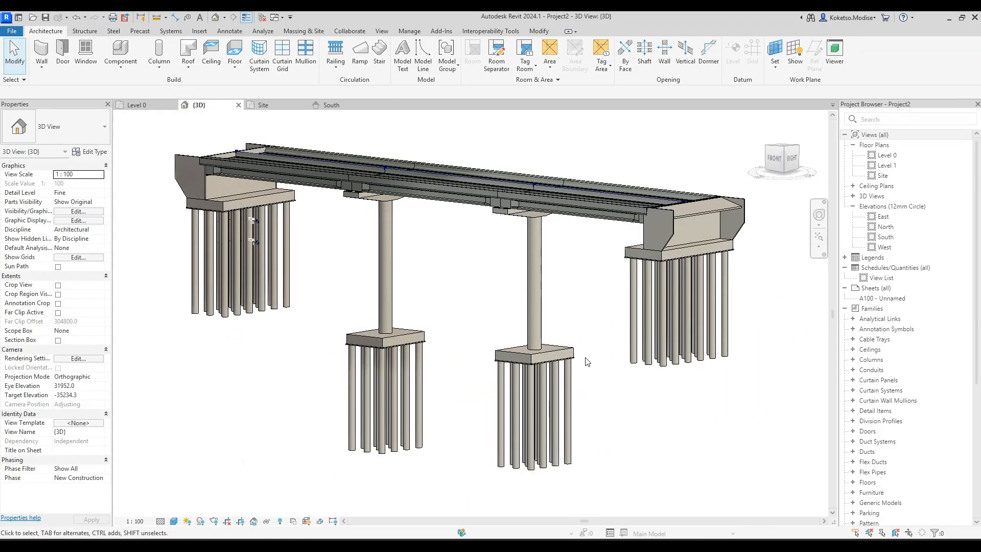
pyautogui.keyDown('shift'); pyautogui.moveTo(555, 312); pyautogui.dragTo(535, 281, button='middle'); pyautogui.keyUp('shift')
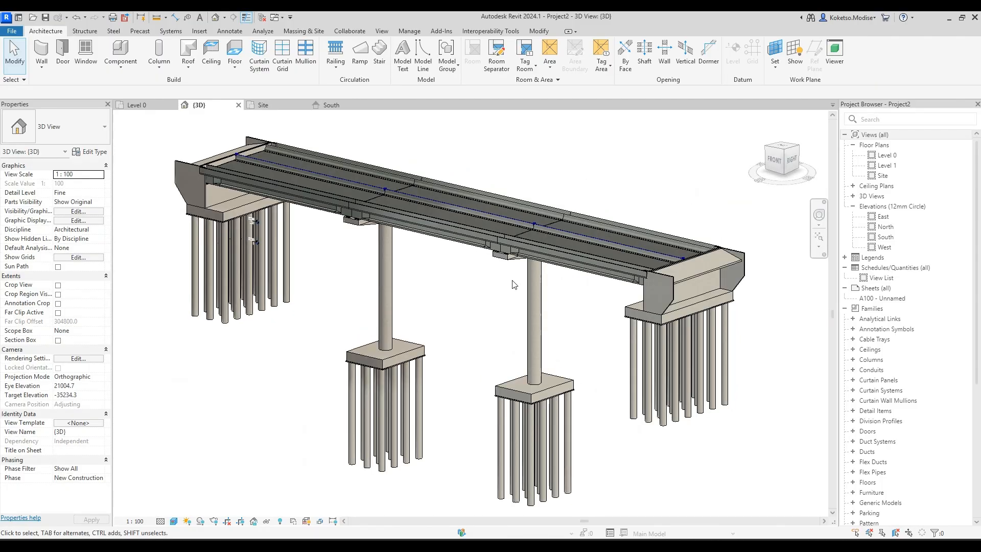
pyautogui.click(543, 287)
pyautogui.press('Escape')
pyautogui.keyDown('shift'); pyautogui.moveTo(587, 351); pyautogui.dragTo(295, 127, button='middle'); pyautogui.keyUp('shift')
pyautogui.keyDown('shift'); pyautogui.moveTo(569, 344); pyautogui.dragTo(633, 301, button='middle'); pyautogui.keyUp('shift')
pyautogui.scroll(6, 675, 229)
pyautogui.click(696, 243)
pyautogui.press('Escape')
pyautogui.click(558, 287)
pyautogui.press('Escape')
# Examine the abutment's backwall and approach slab against the deck end in the South elevation, trying an aligned dimension between them.
pyautogui.click(331, 105)
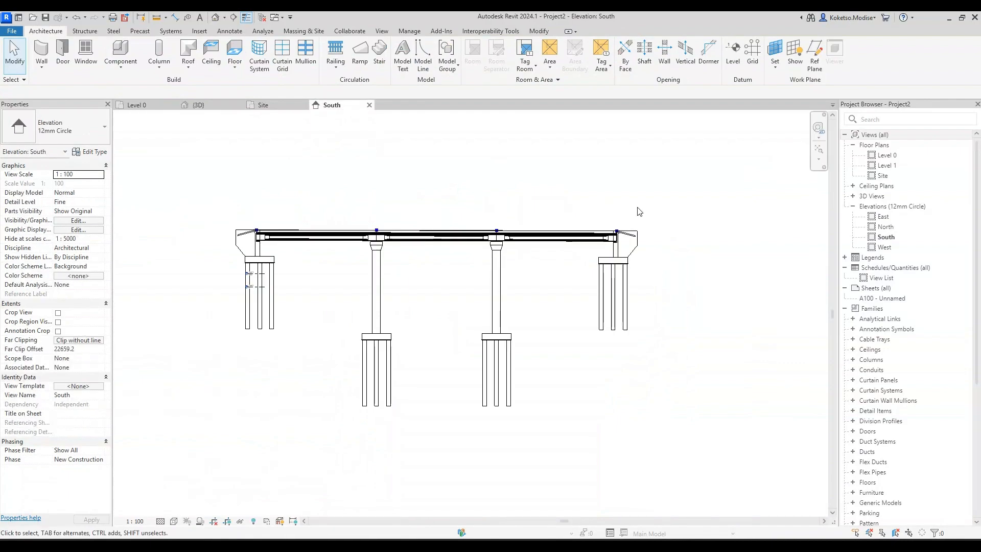
pyautogui.scroll(4, 619, 264)
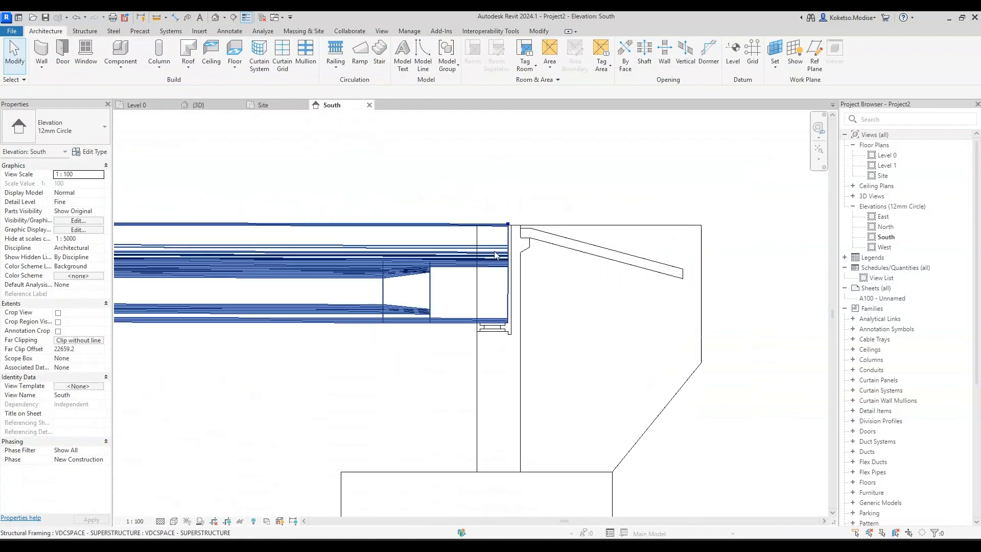
pyautogui.click(515, 263)
pyautogui.scroll(2, 515, 263)
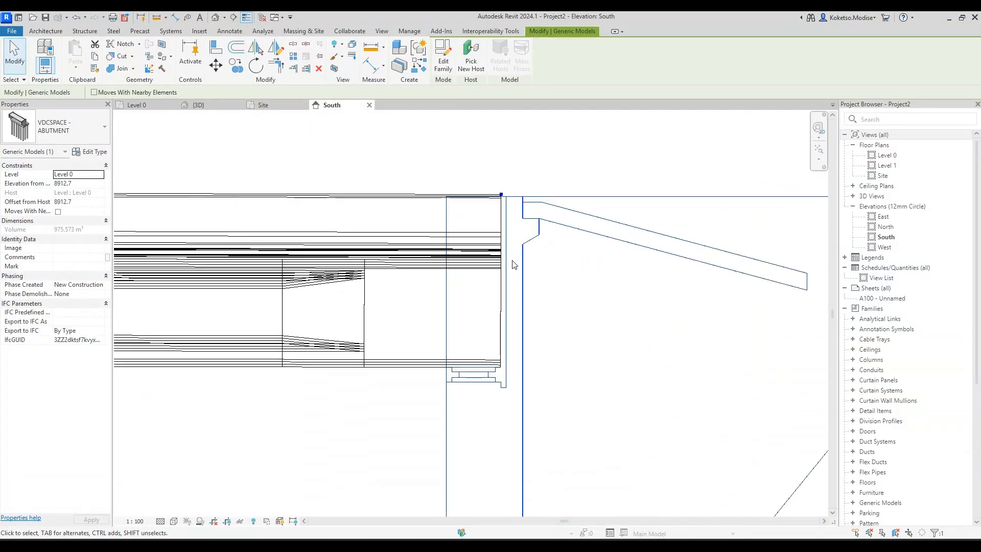
pyautogui.click(176, 18)
pyautogui.click(511, 197)
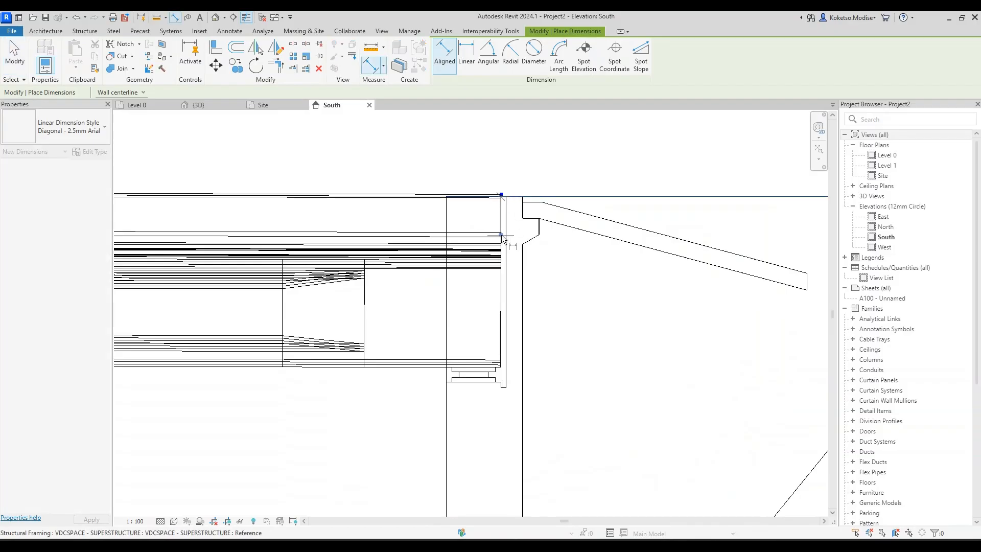
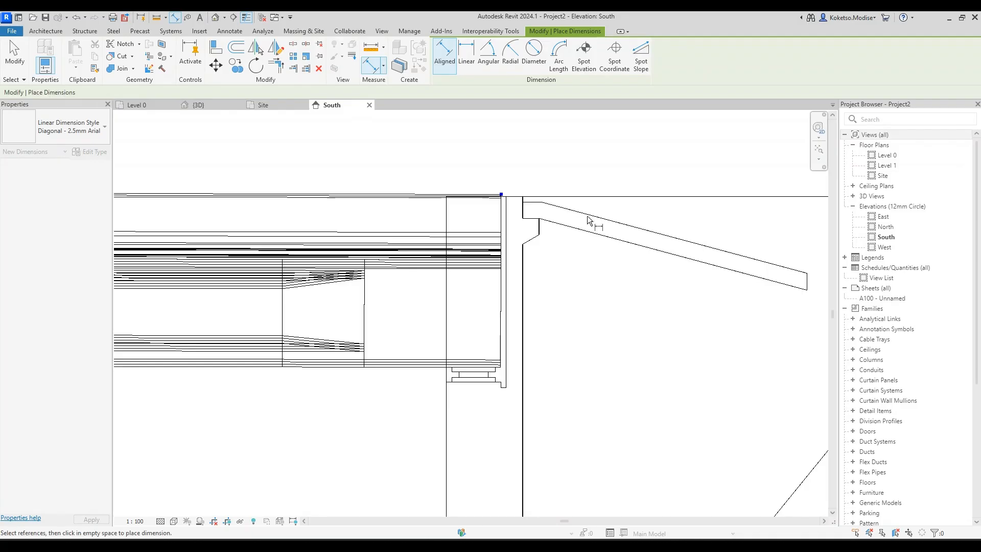
pyautogui.scroll(-5, 623, 207)
pyautogui.press('Escape')
pyautogui.press('Escape')
# Open the VDCSPACE - ABUTMENT family for editing and display its Left elevation.
pyautogui.click(619, 207)
pyautogui.click(619, 207)
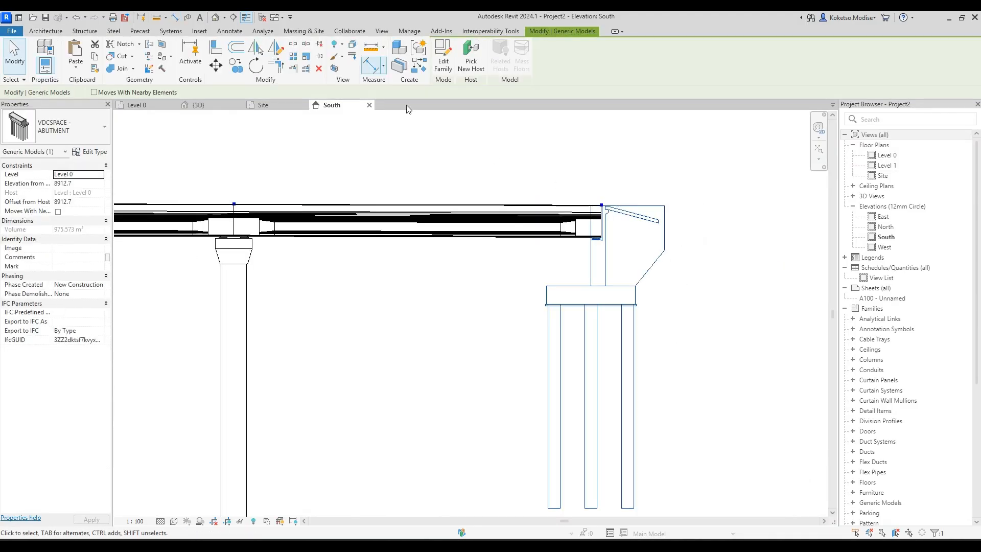
pyautogui.click(440, 59)
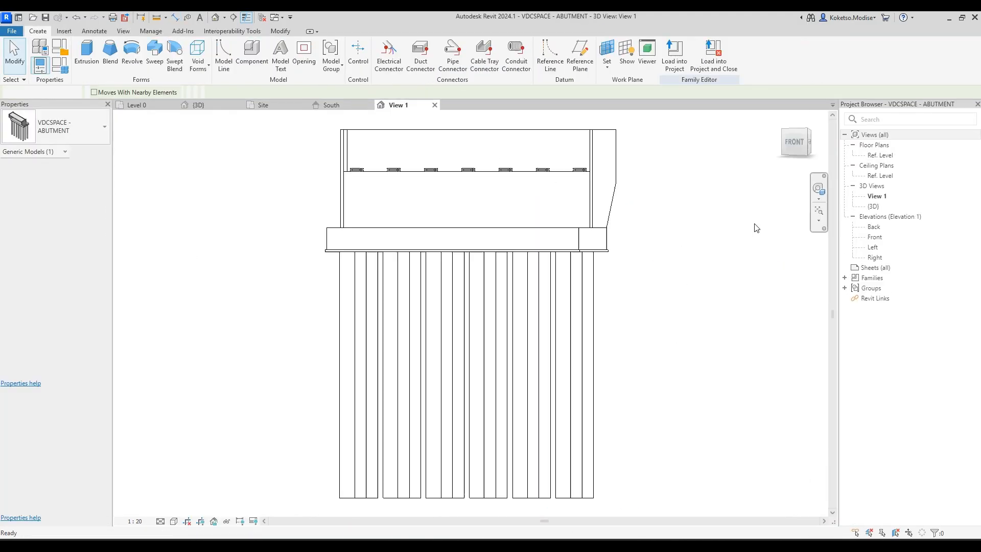
pyautogui.doubleClick(873, 247)
pyautogui.scroll(2, 471, 153)
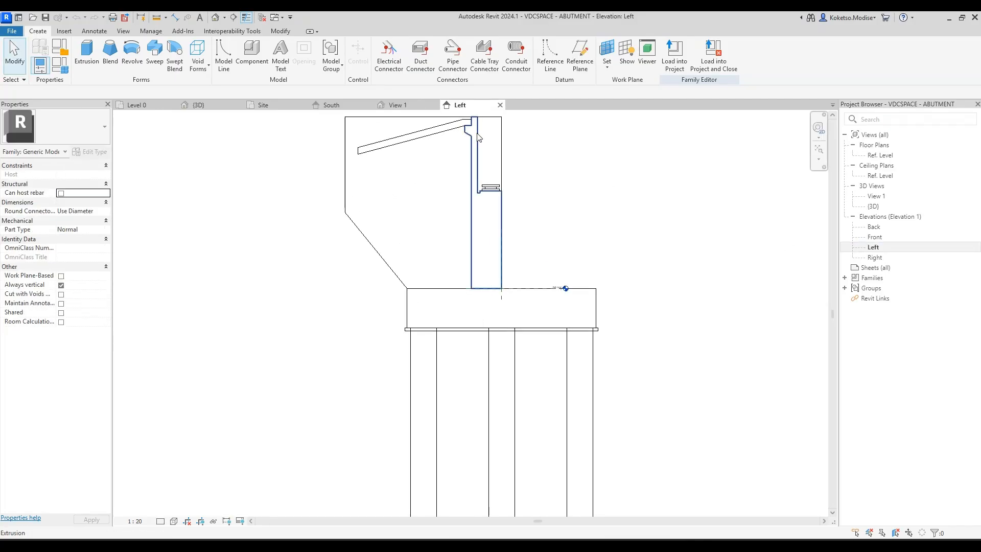
# Edit the abutment wall extrusion's sketch, moving the backwall top and corbel lines down 750 mm, and finish the sketch.
pyautogui.click(471, 152)
pyautogui.scroll(2, 471, 153)
pyautogui.click(391, 62)
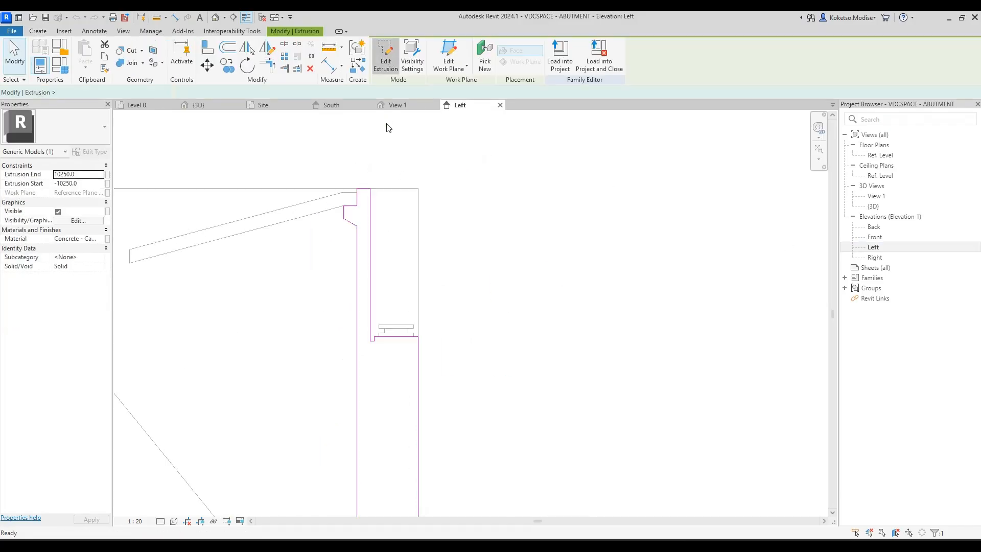
pyautogui.moveTo(387, 125); pyautogui.dragTo(295, 268)
pyautogui.click(208, 65)
pyautogui.scroll(2, 369, 192)
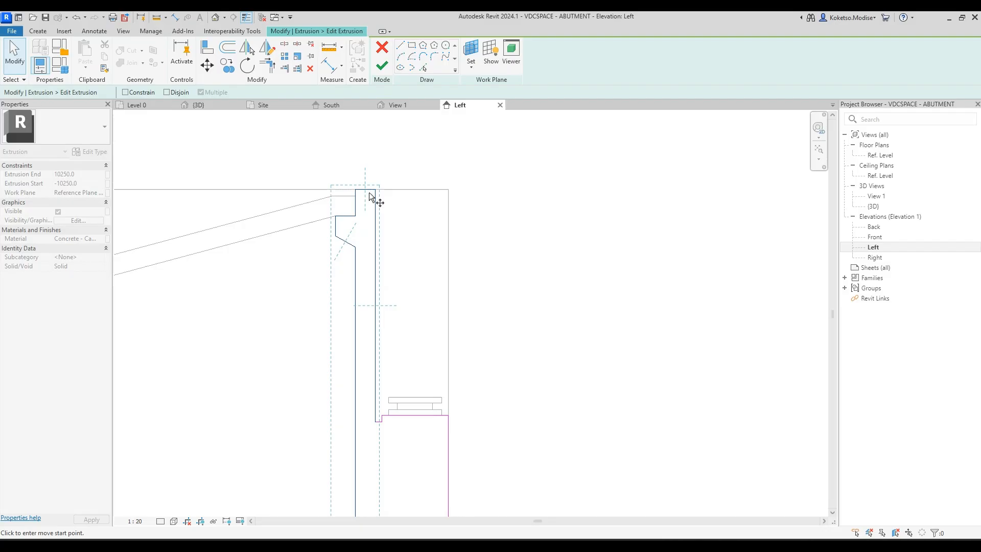
pyautogui.click(375, 189)
pyautogui.write('750')
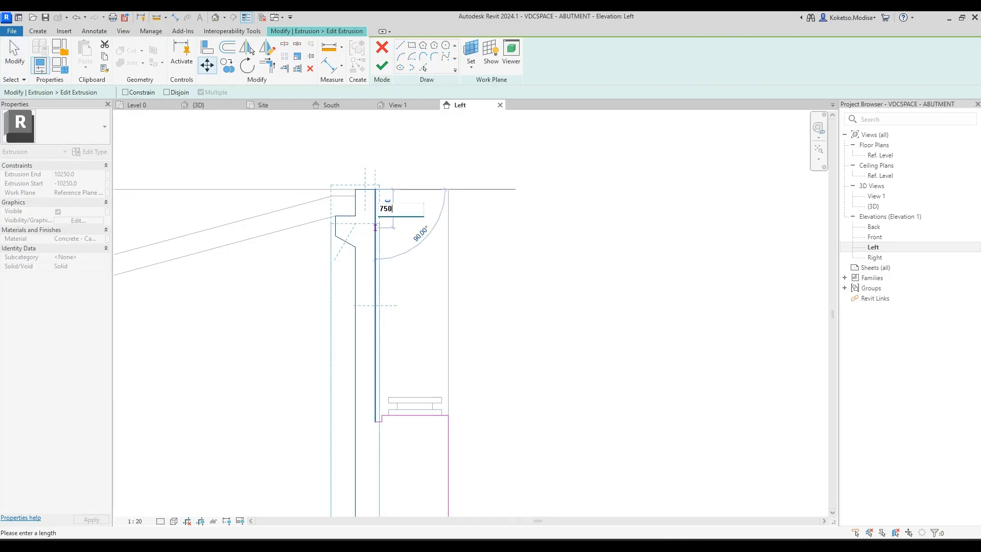
pyautogui.press('Return')
pyautogui.scroll(-2, 424, 205)
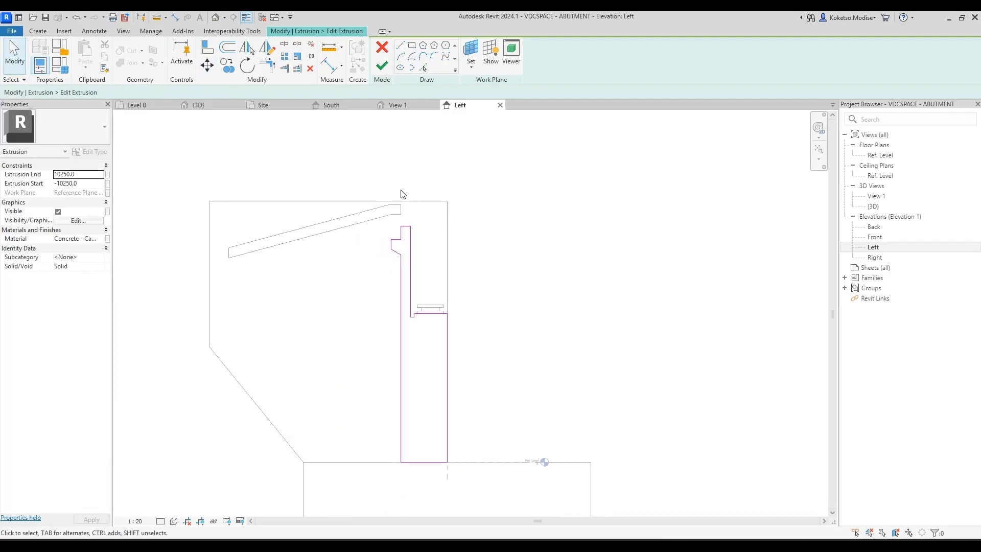
pyautogui.click(382, 66)
# Copy the sloped approach slab down onto the lowered corbel and delete the original slab.
pyautogui.press('c')
pyautogui.press('o')
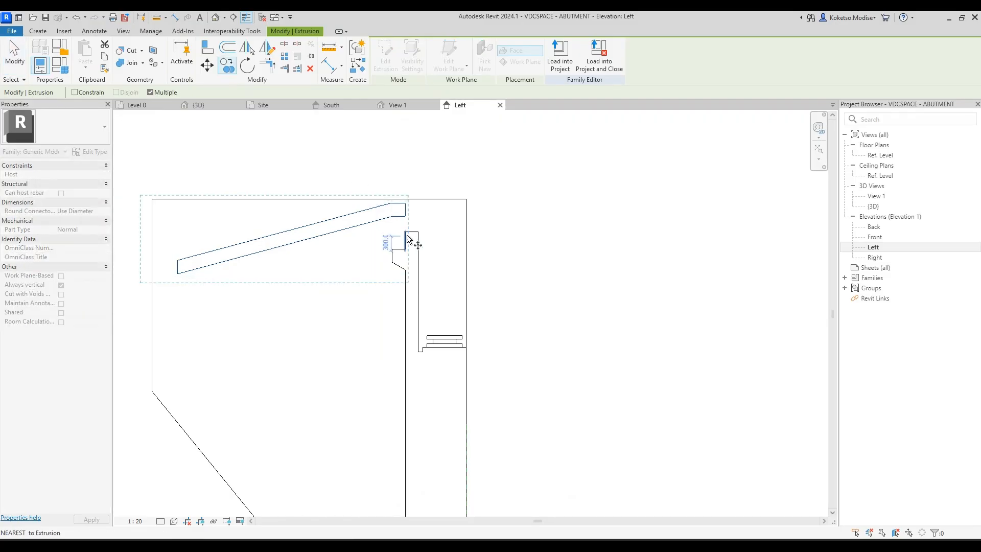
pyautogui.scroll(1, 405, 210)
pyautogui.click(405, 210)
pyautogui.click(404, 218)
pyautogui.press('Escape')
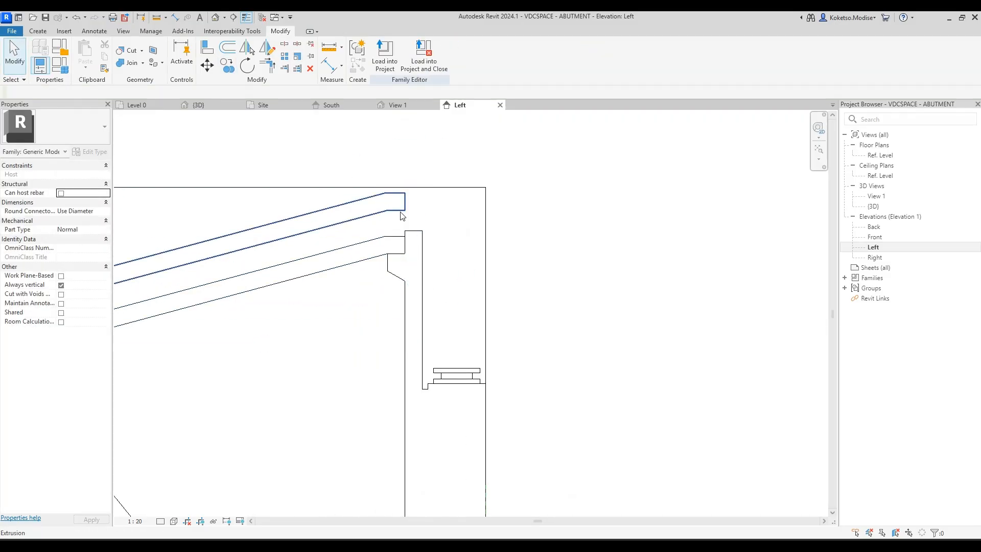
pyautogui.scroll(-2, 400, 219)
pyautogui.press('Delete')
pyautogui.scroll(-1, 400, 220)
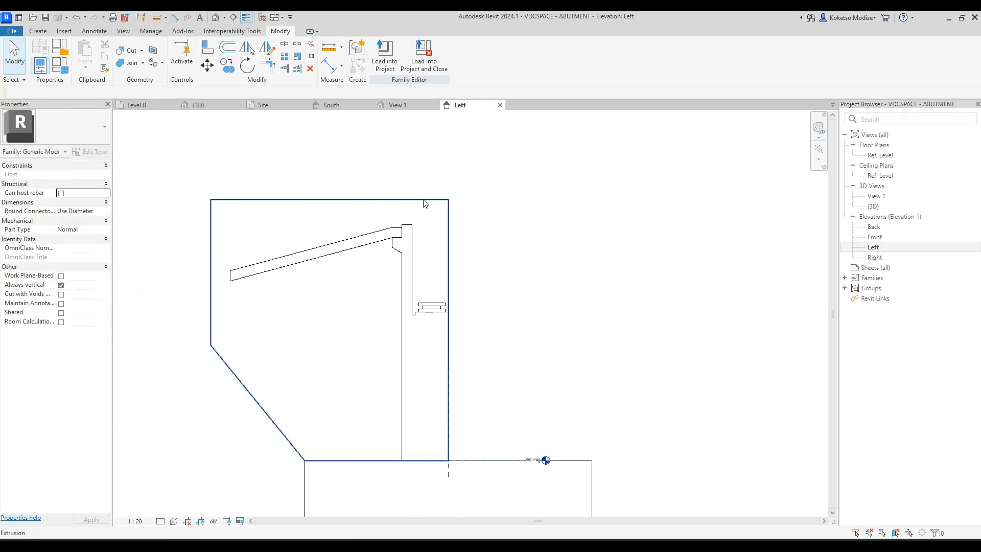
# Lower the top edges of both wing walls to the top of the shortened backwall.
pyautogui.click(321, 201)
pyautogui.click(328, 212)
pyautogui.click(351, 204)
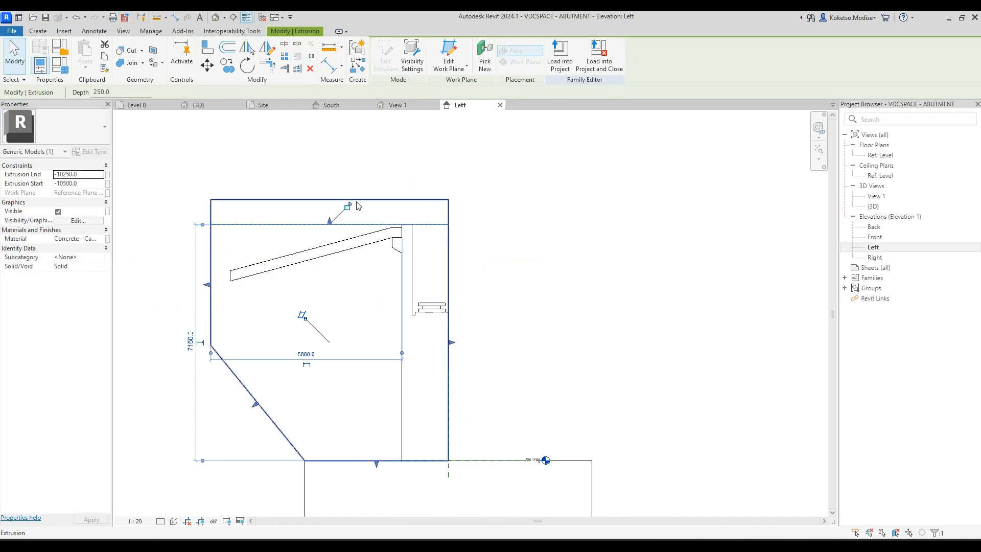
pyautogui.press('Escape')
pyautogui.click(364, 201)
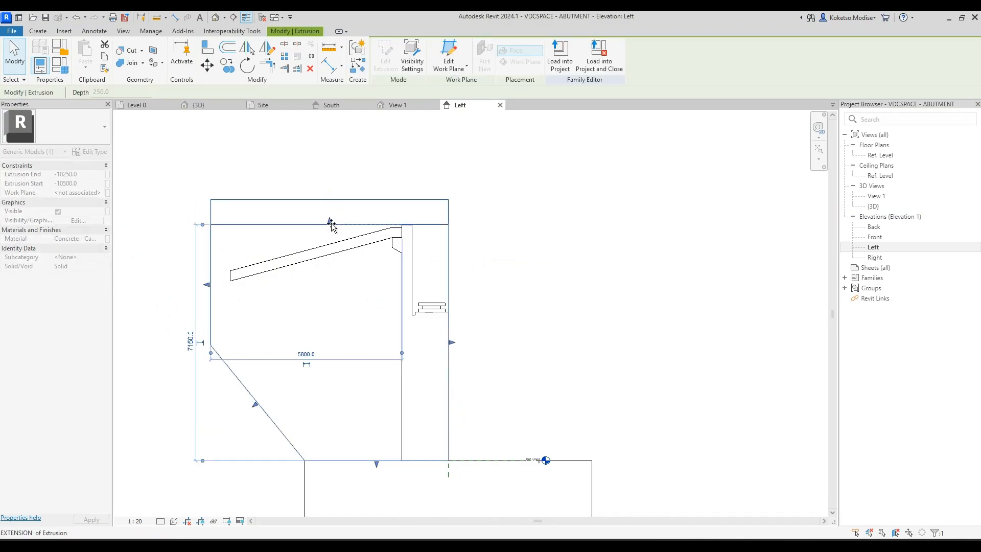
pyautogui.press('Delete')
# Save the abutment family, load it into the project over the existing version while closing it, and show the 3D view.
pyautogui.click(427, 66)
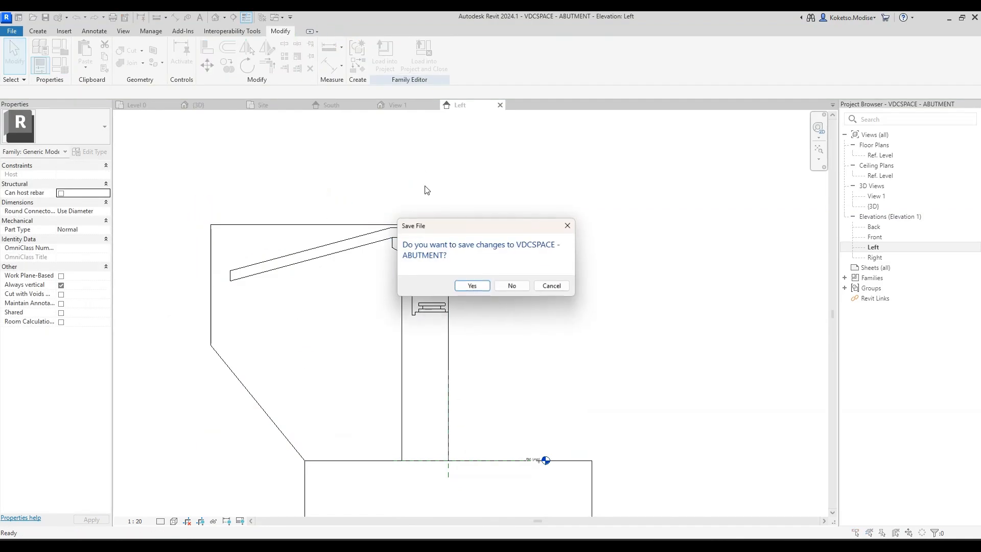
pyautogui.click(473, 286)
pyautogui.click(473, 286)
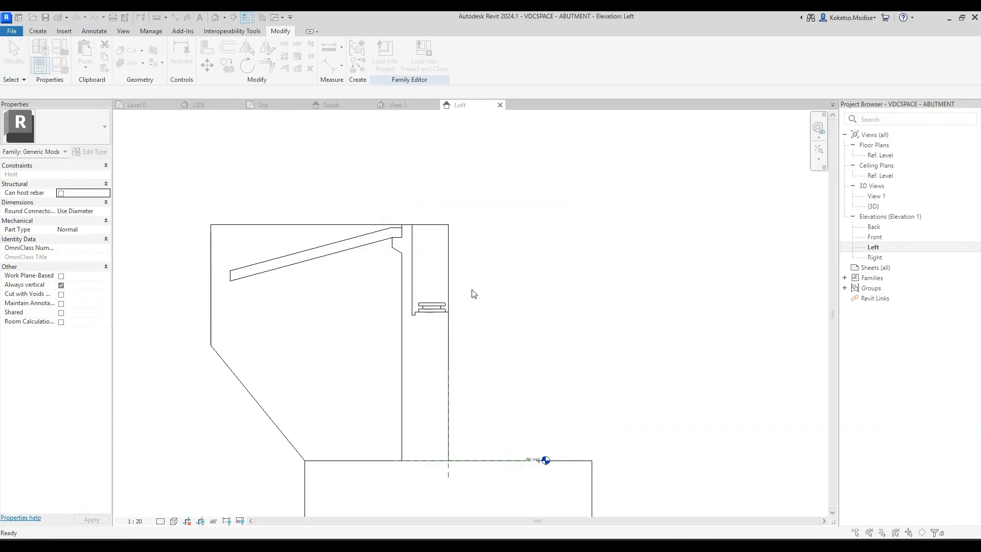
pyautogui.click(482, 294)
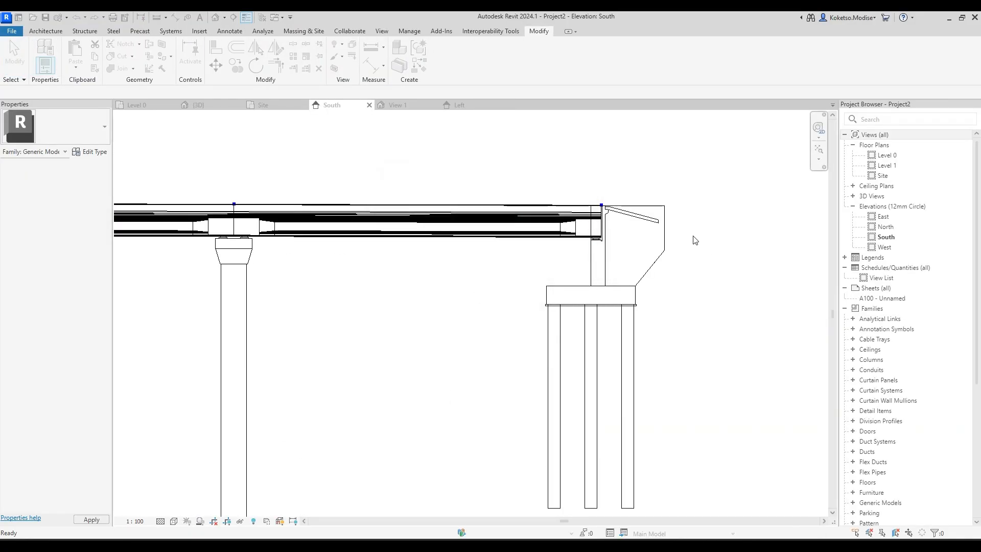
pyautogui.click(231, 106)
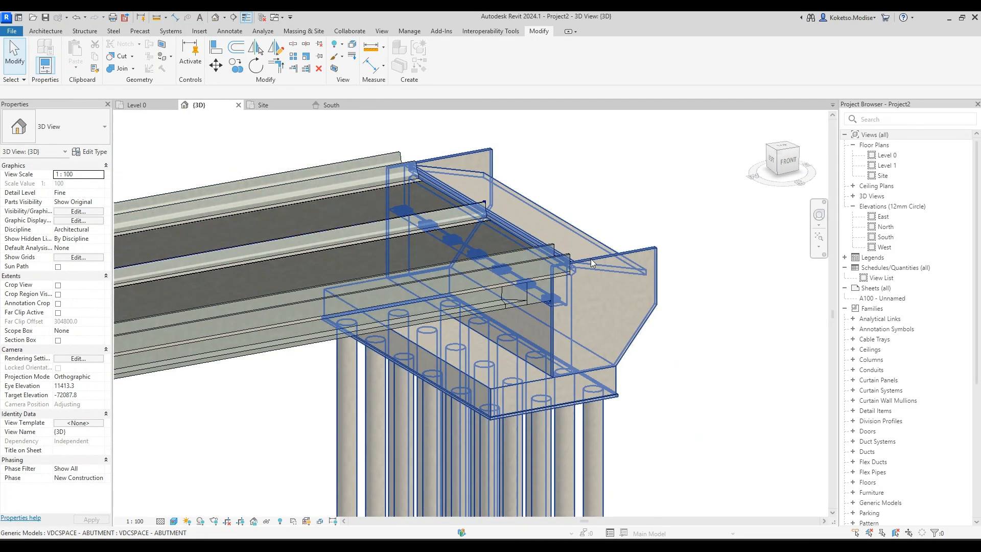
# Inspect the updated abutments at both bridge ends and the complete bridge from several angles in the 3D view.
pyautogui.keyDown('shift'); pyautogui.moveTo(587, 265); pyautogui.dragTo(596, 299, button='middle'); pyautogui.keyUp('shift')
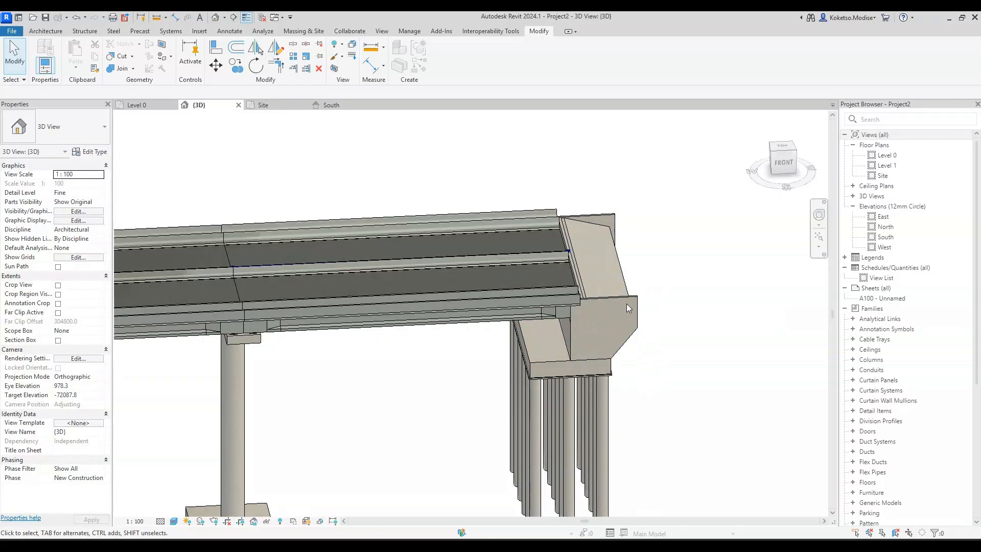
pyautogui.scroll(1, 639, 307)
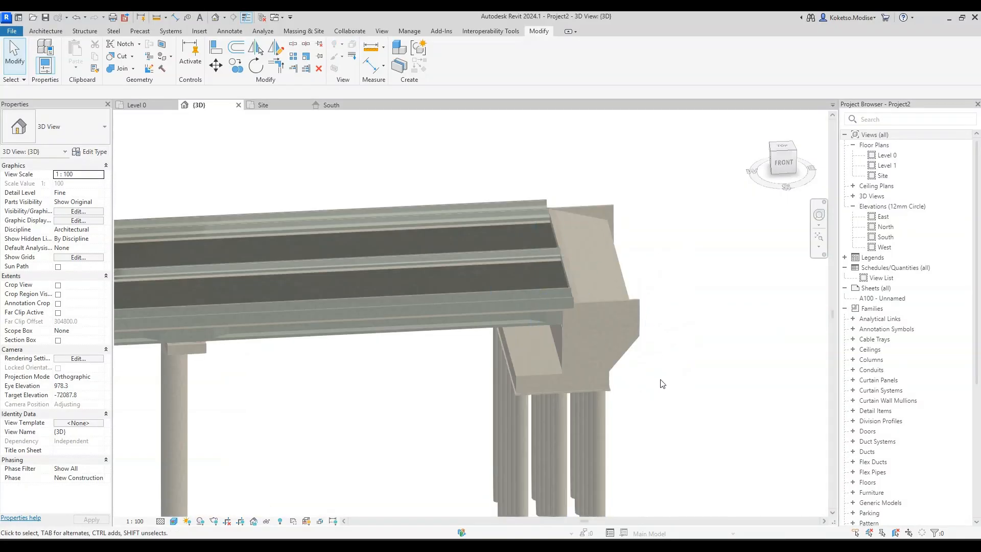
pyautogui.keyDown('shift'); pyautogui.moveTo(662, 383); pyautogui.dragTo(366, 319, button='middle'); pyautogui.keyUp('shift')
pyautogui.click(253, 321)
pyautogui.press('Escape')
pyautogui.click(362, 357)
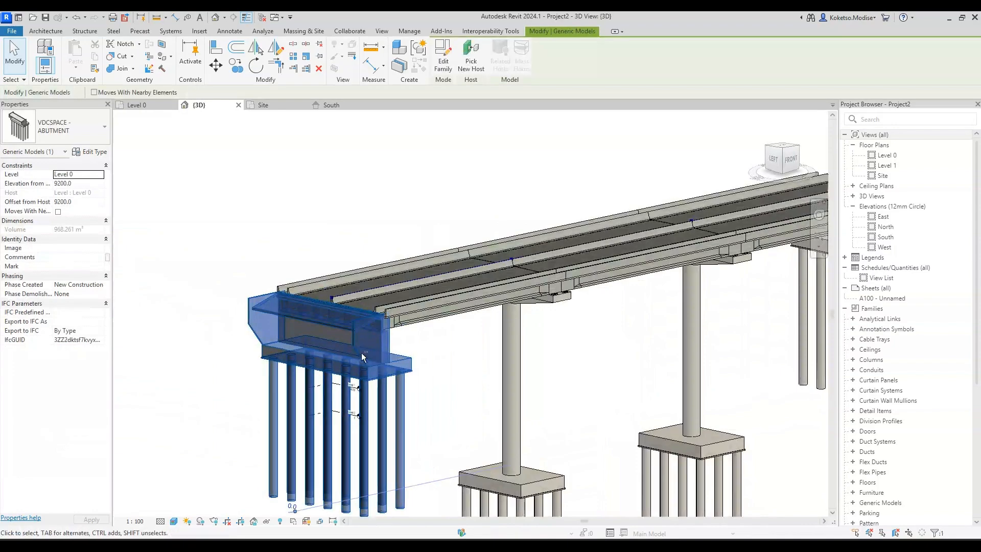
pyautogui.keyDown('shift'); pyautogui.moveTo(363, 357); pyautogui.dragTo(746, 340, button='middle'); pyautogui.keyUp('shift')
pyautogui.press('Escape')
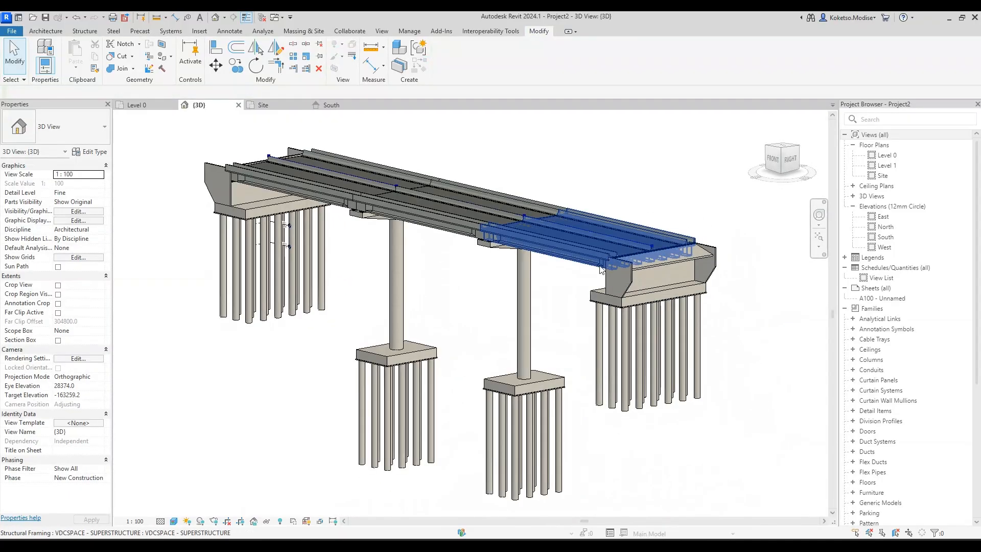
pyautogui.moveTo(580, 289); pyautogui.dragTo(582, 311, button='middle')
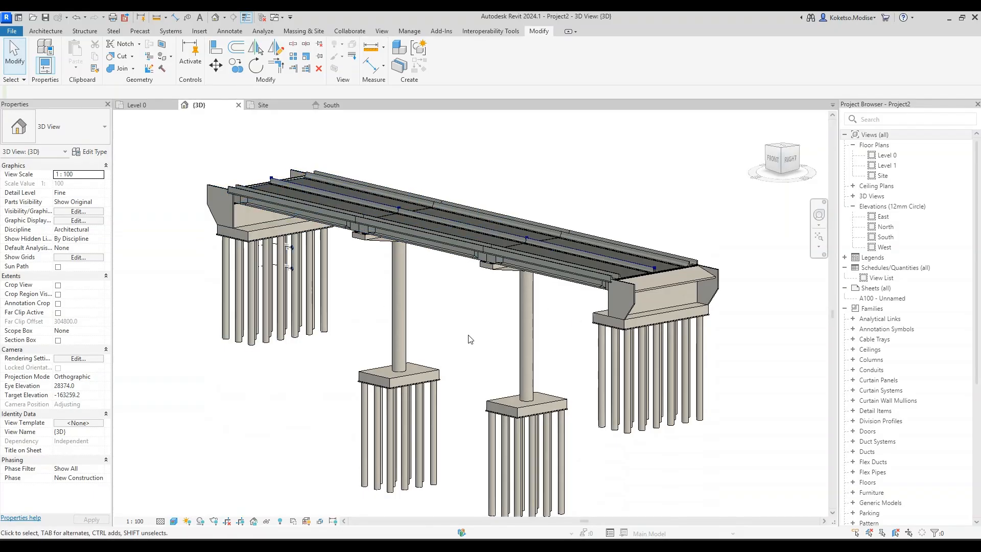
pyautogui.moveTo(478, 350)
pyautogui.keyDown('shift'); pyautogui.mouseDown(button='middle')
pyautogui.moveTo(500, 379)
pyautogui.moveTo(489, 376)
pyautogui.moveTo(523, 329)
pyautogui.moveTo(587, 324)
pyautogui.moveTo(574, 285)
pyautogui.moveTo(522, 305)
pyautogui.moveTo(495, 343)
pyautogui.mouseUp(button='middle'); pyautogui.keyUp('shift')
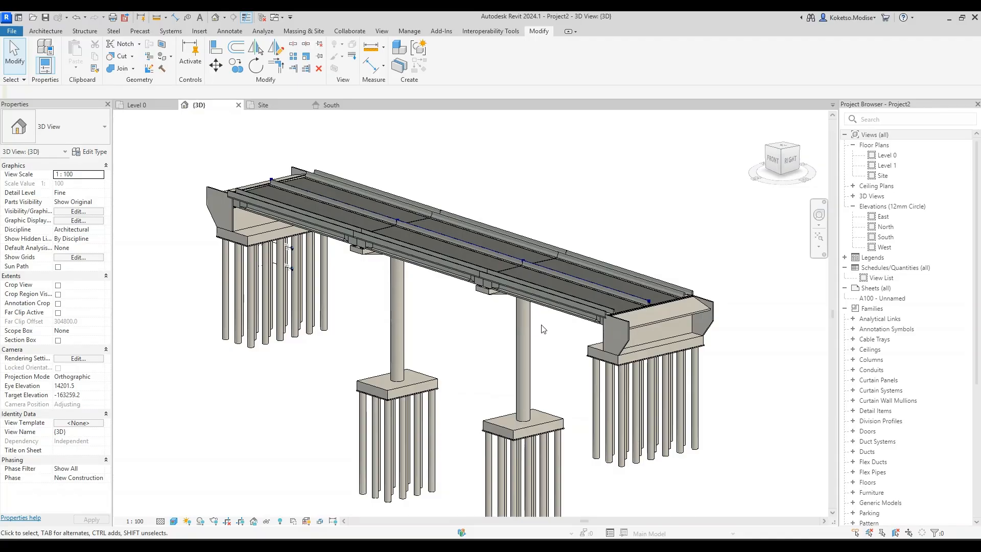
pyautogui.moveTo(543, 329); pyautogui.dragTo(549, 314, button='middle')
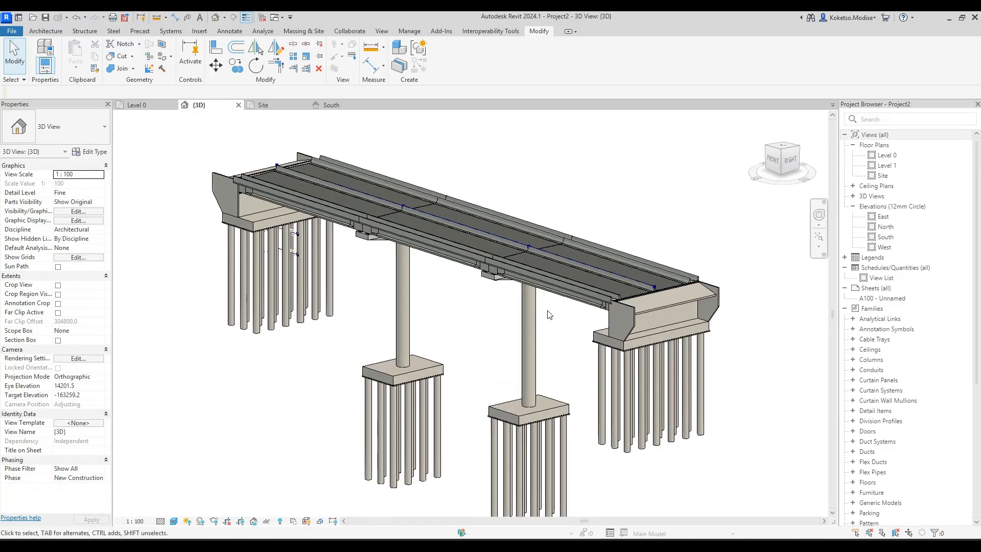